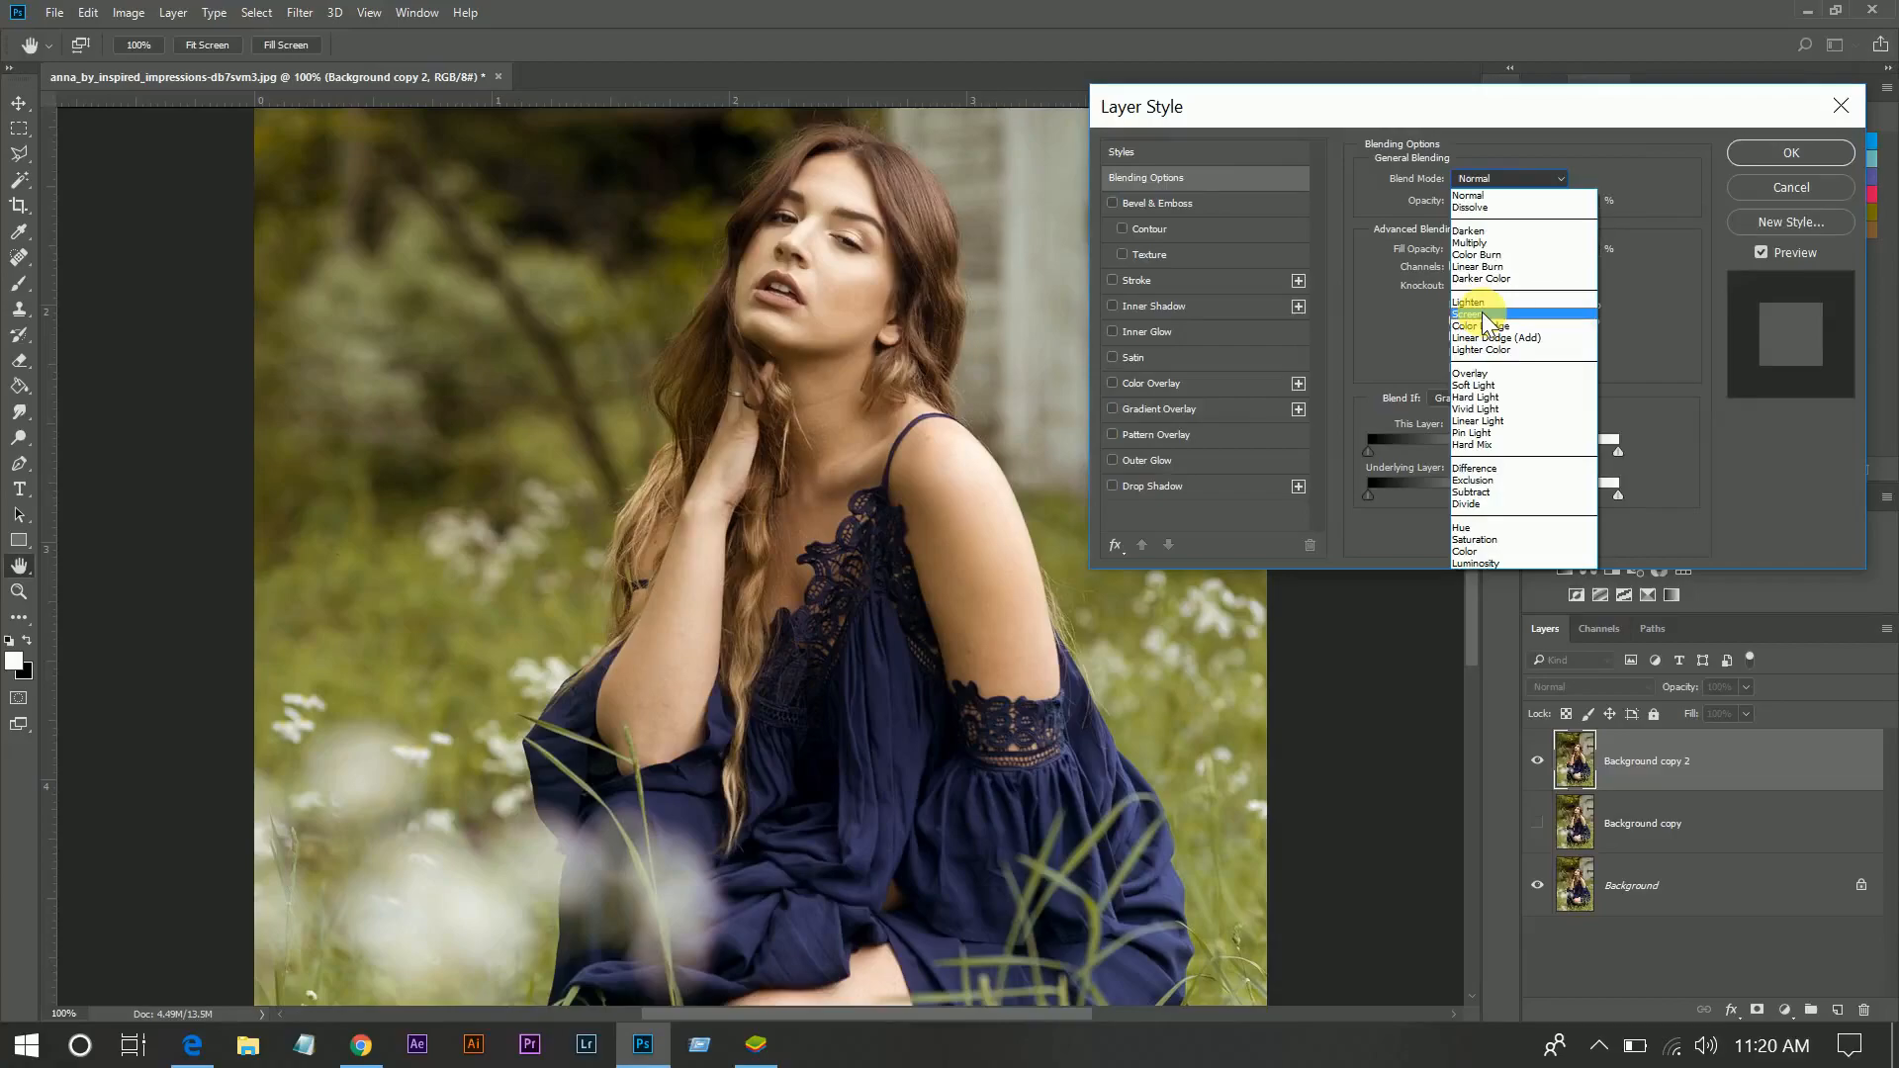
Set the Background copy 2 layer to Screen blending and split its Underlying Layer shadow threshold to 184 / 253
click(1482, 314)
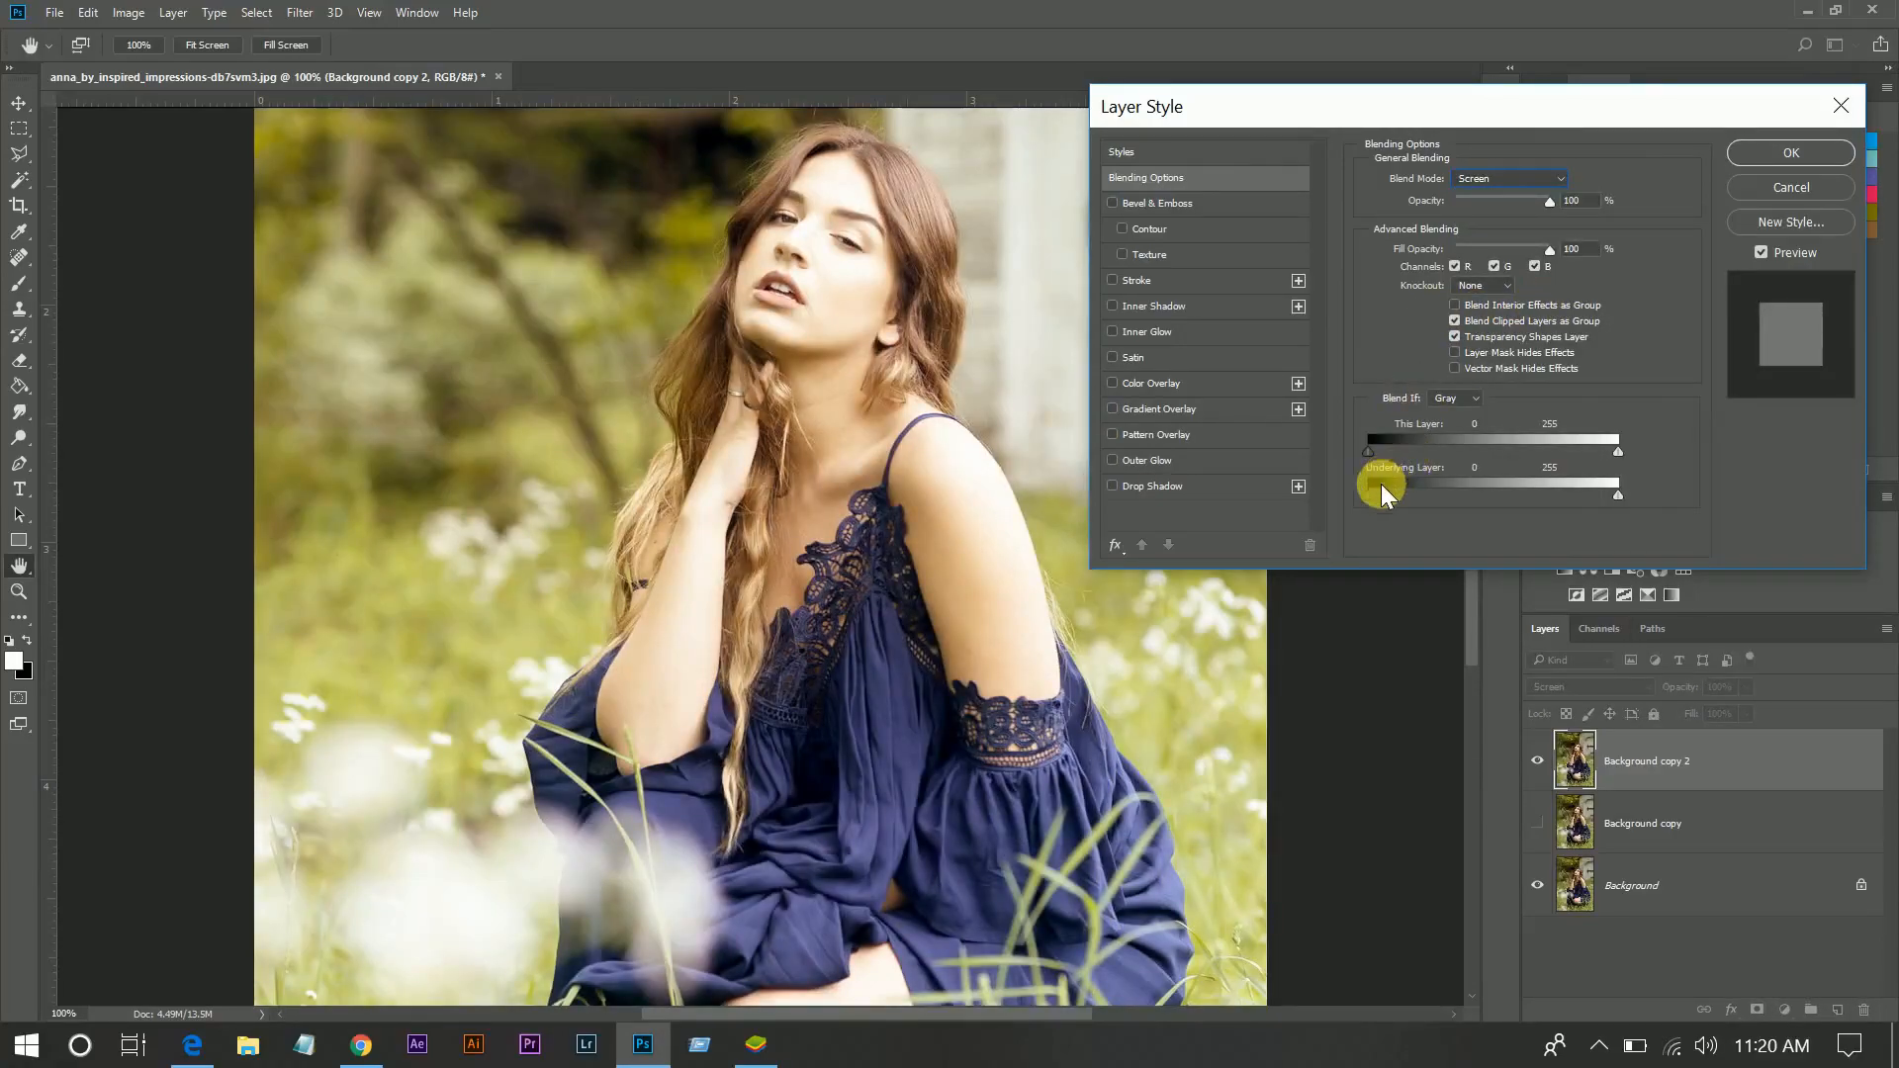
drag(1371, 496, 1551, 499)
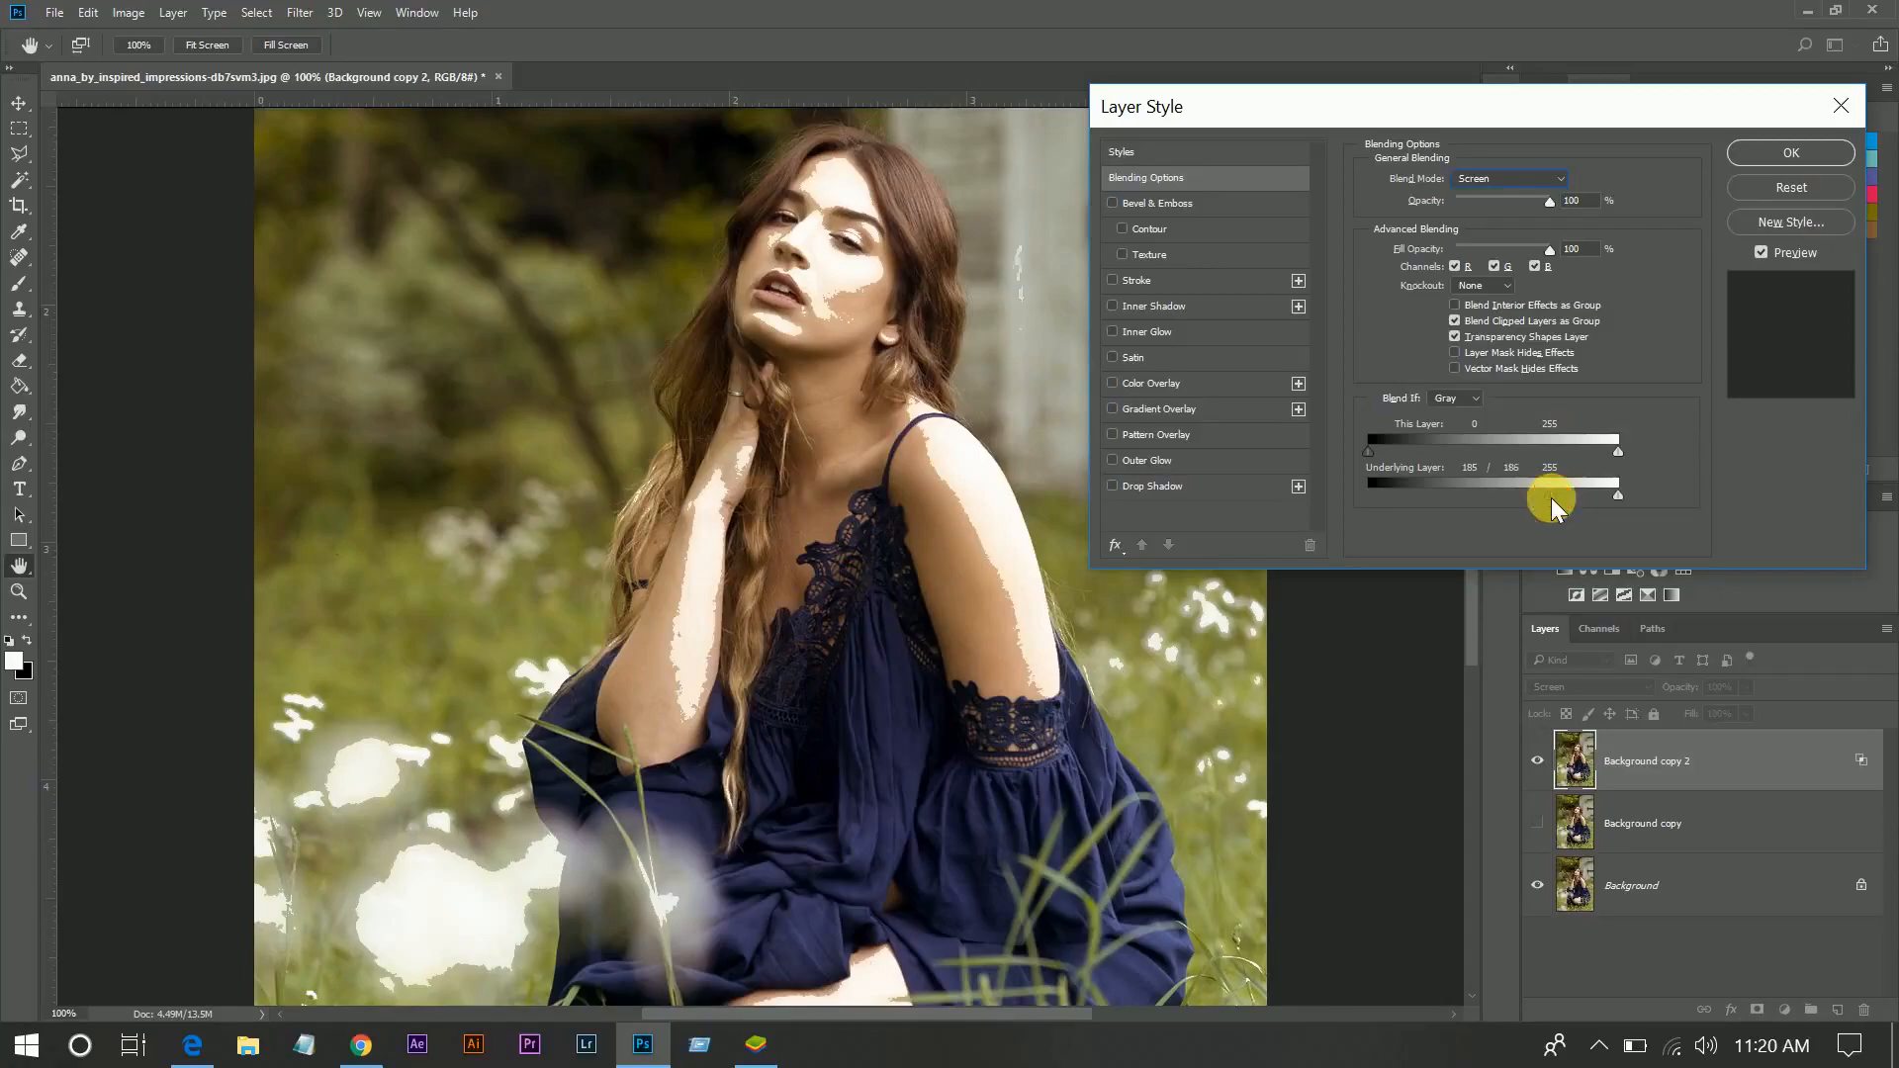
drag(1546, 496, 1616, 481)
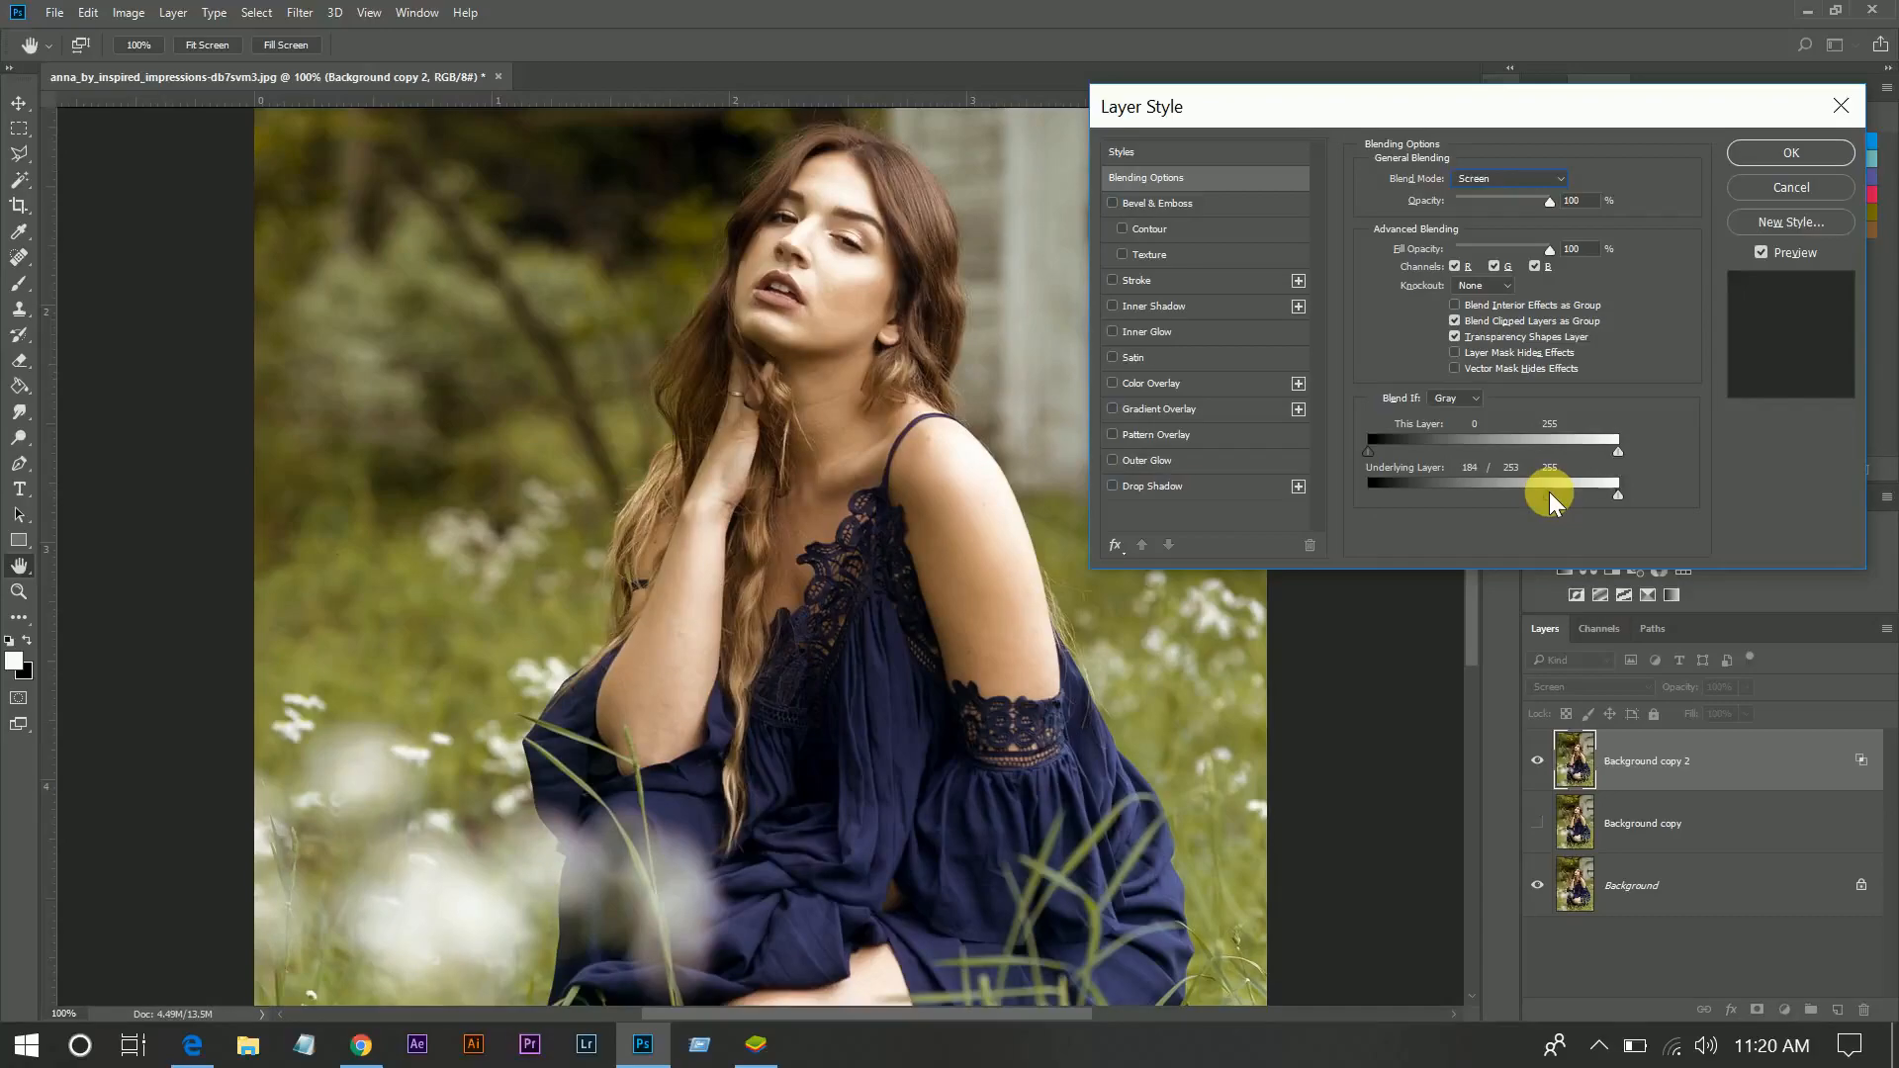
click(1790, 155)
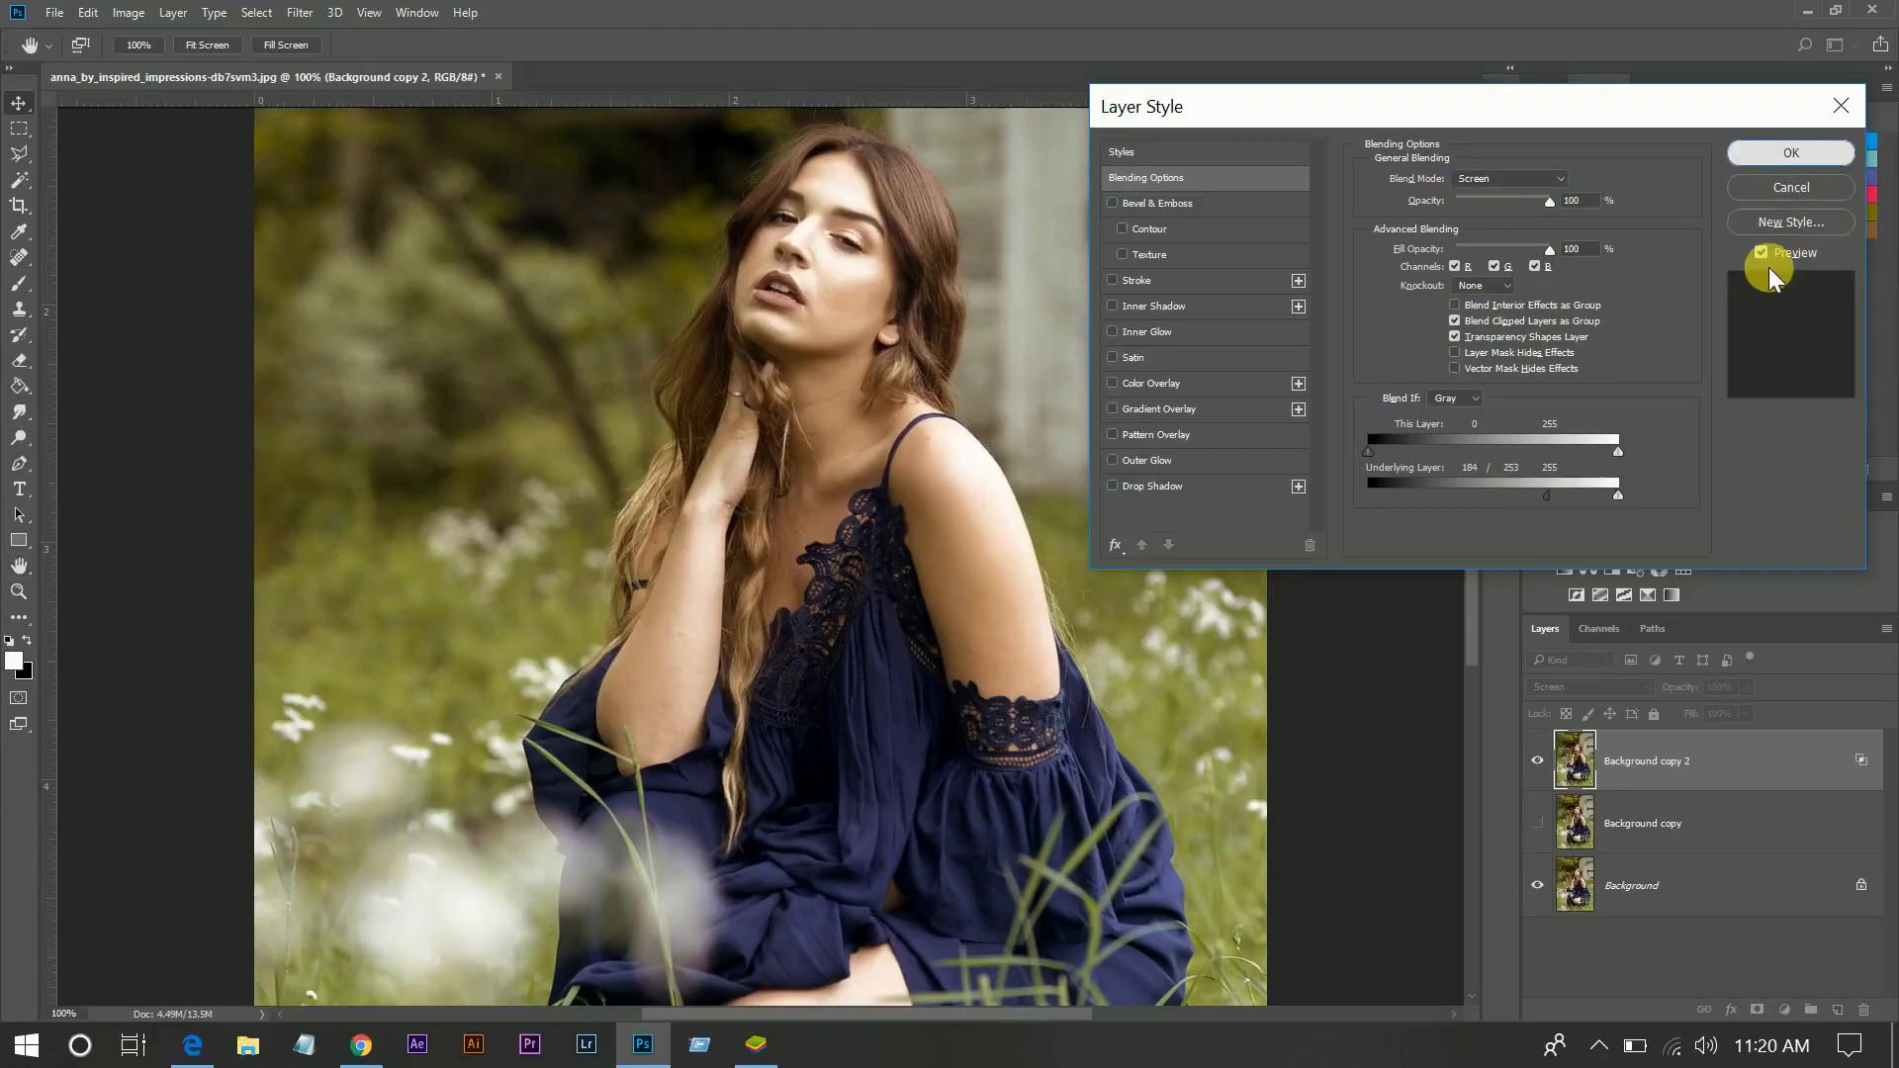
Rename the Background copy 2 layer to "Dodge" and compare the image with the layer hidden and shown
click(1661, 774)
text(Dodge)
key(Return)
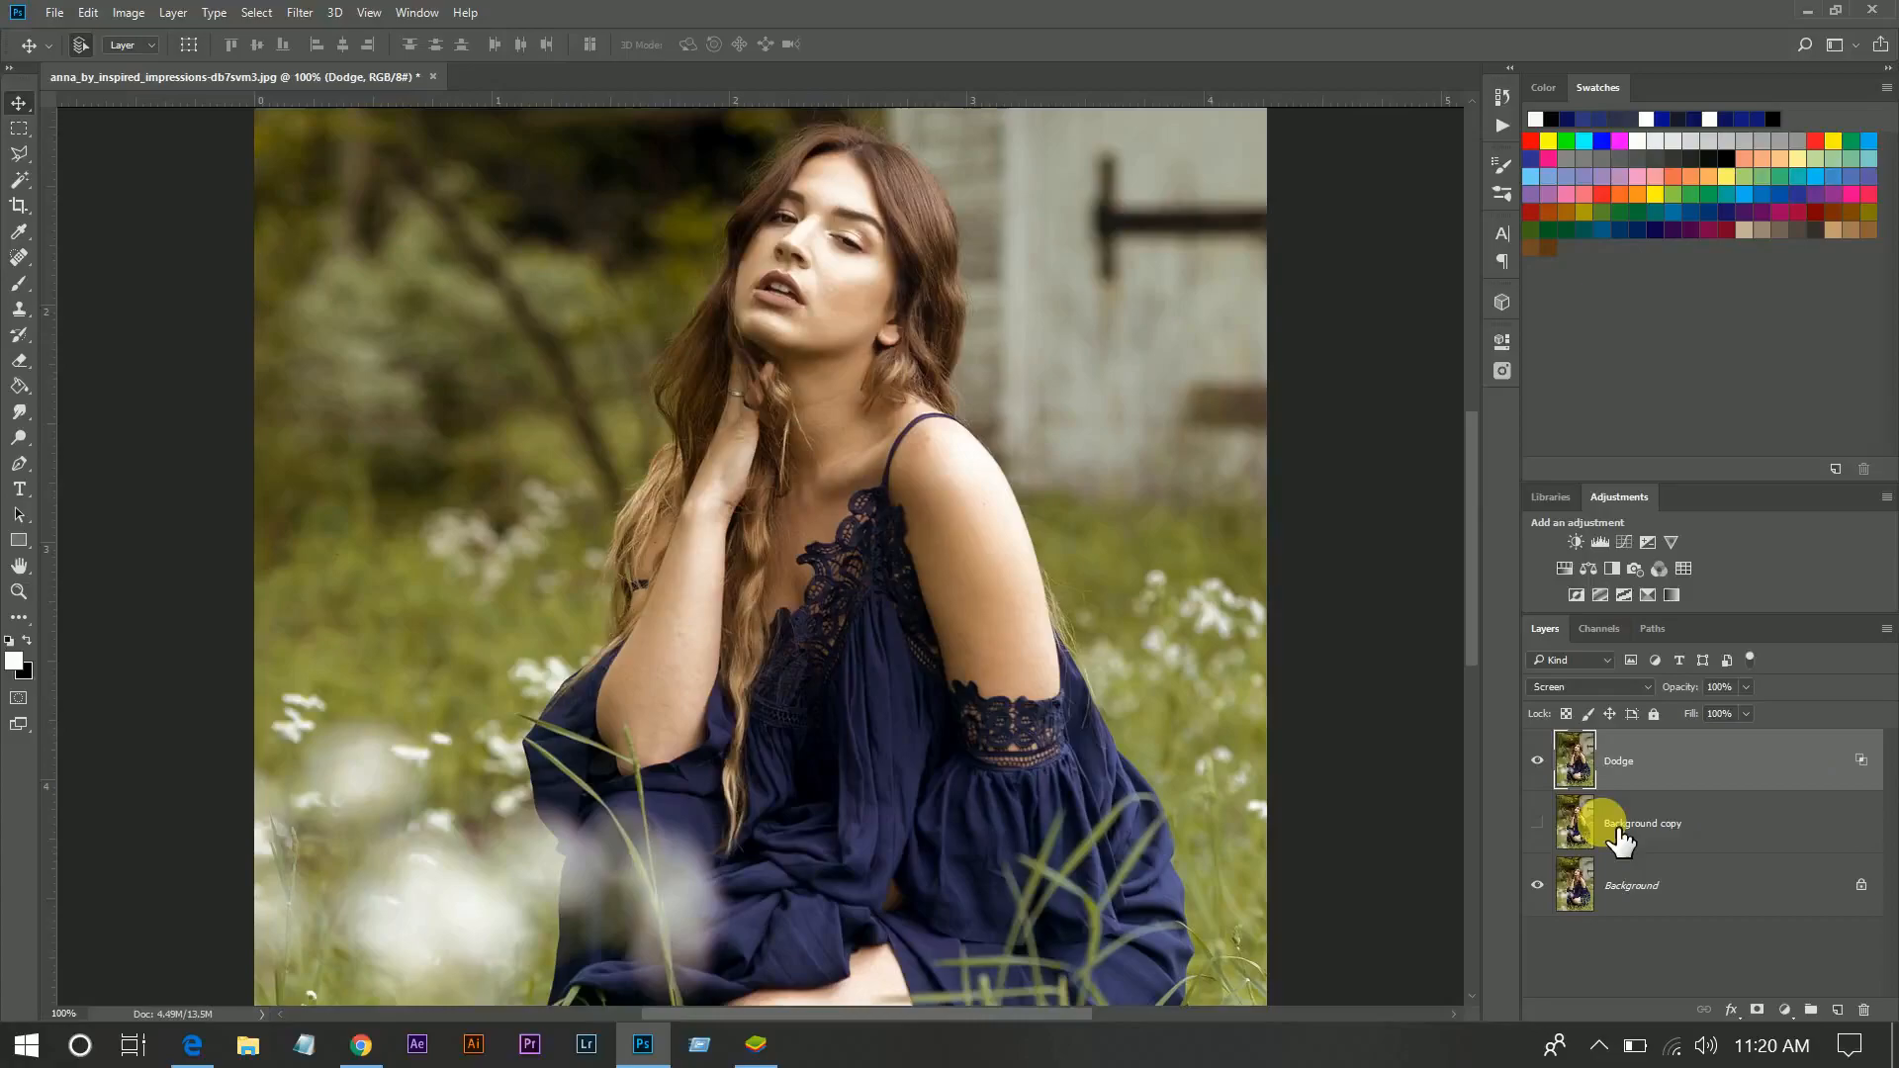
click(1537, 760)
click(1537, 761)
Make the Background copy layer visible, place it above the Dodge layer and rename it "Burn"
click(1537, 823)
mouse_move(1686, 834)
mouse_down()
mouse_move(1714, 811)
mouse_move(1686, 781)
mouse_up()
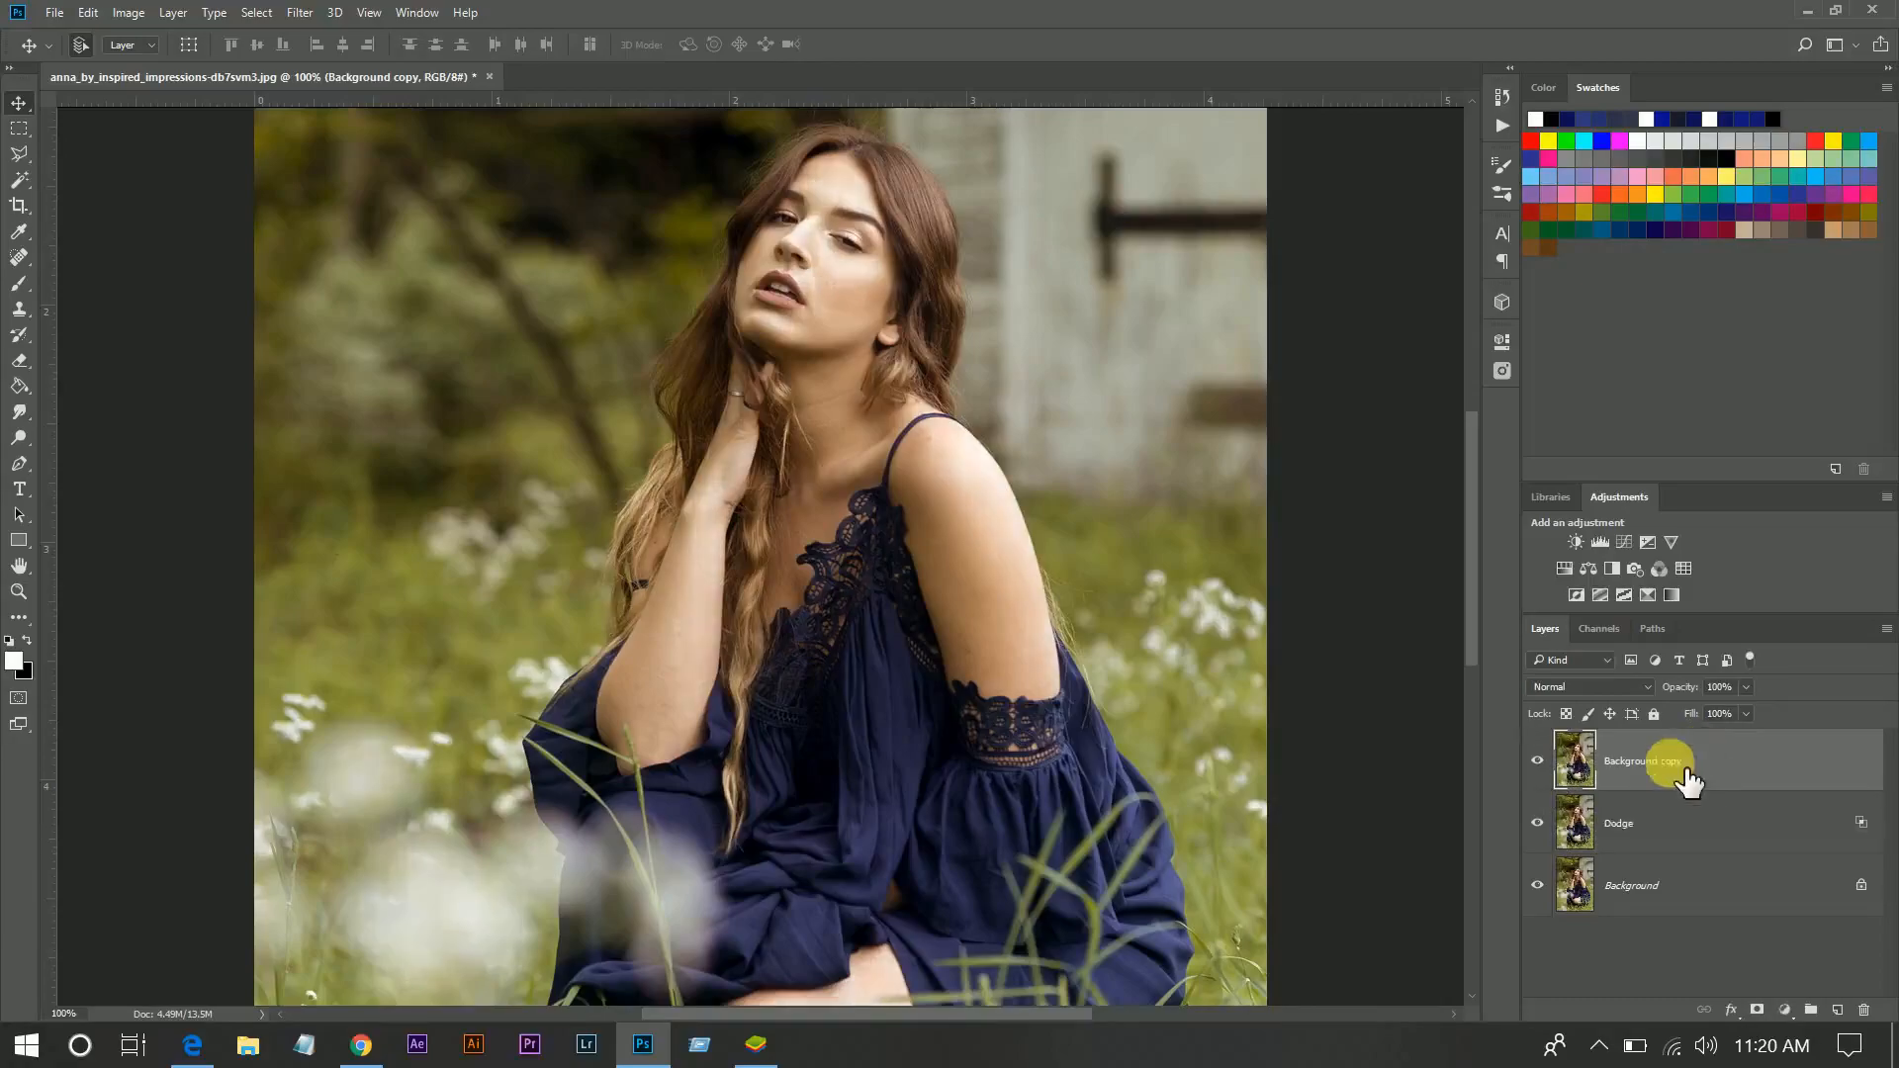
double_click(1681, 773)
text(Burn)
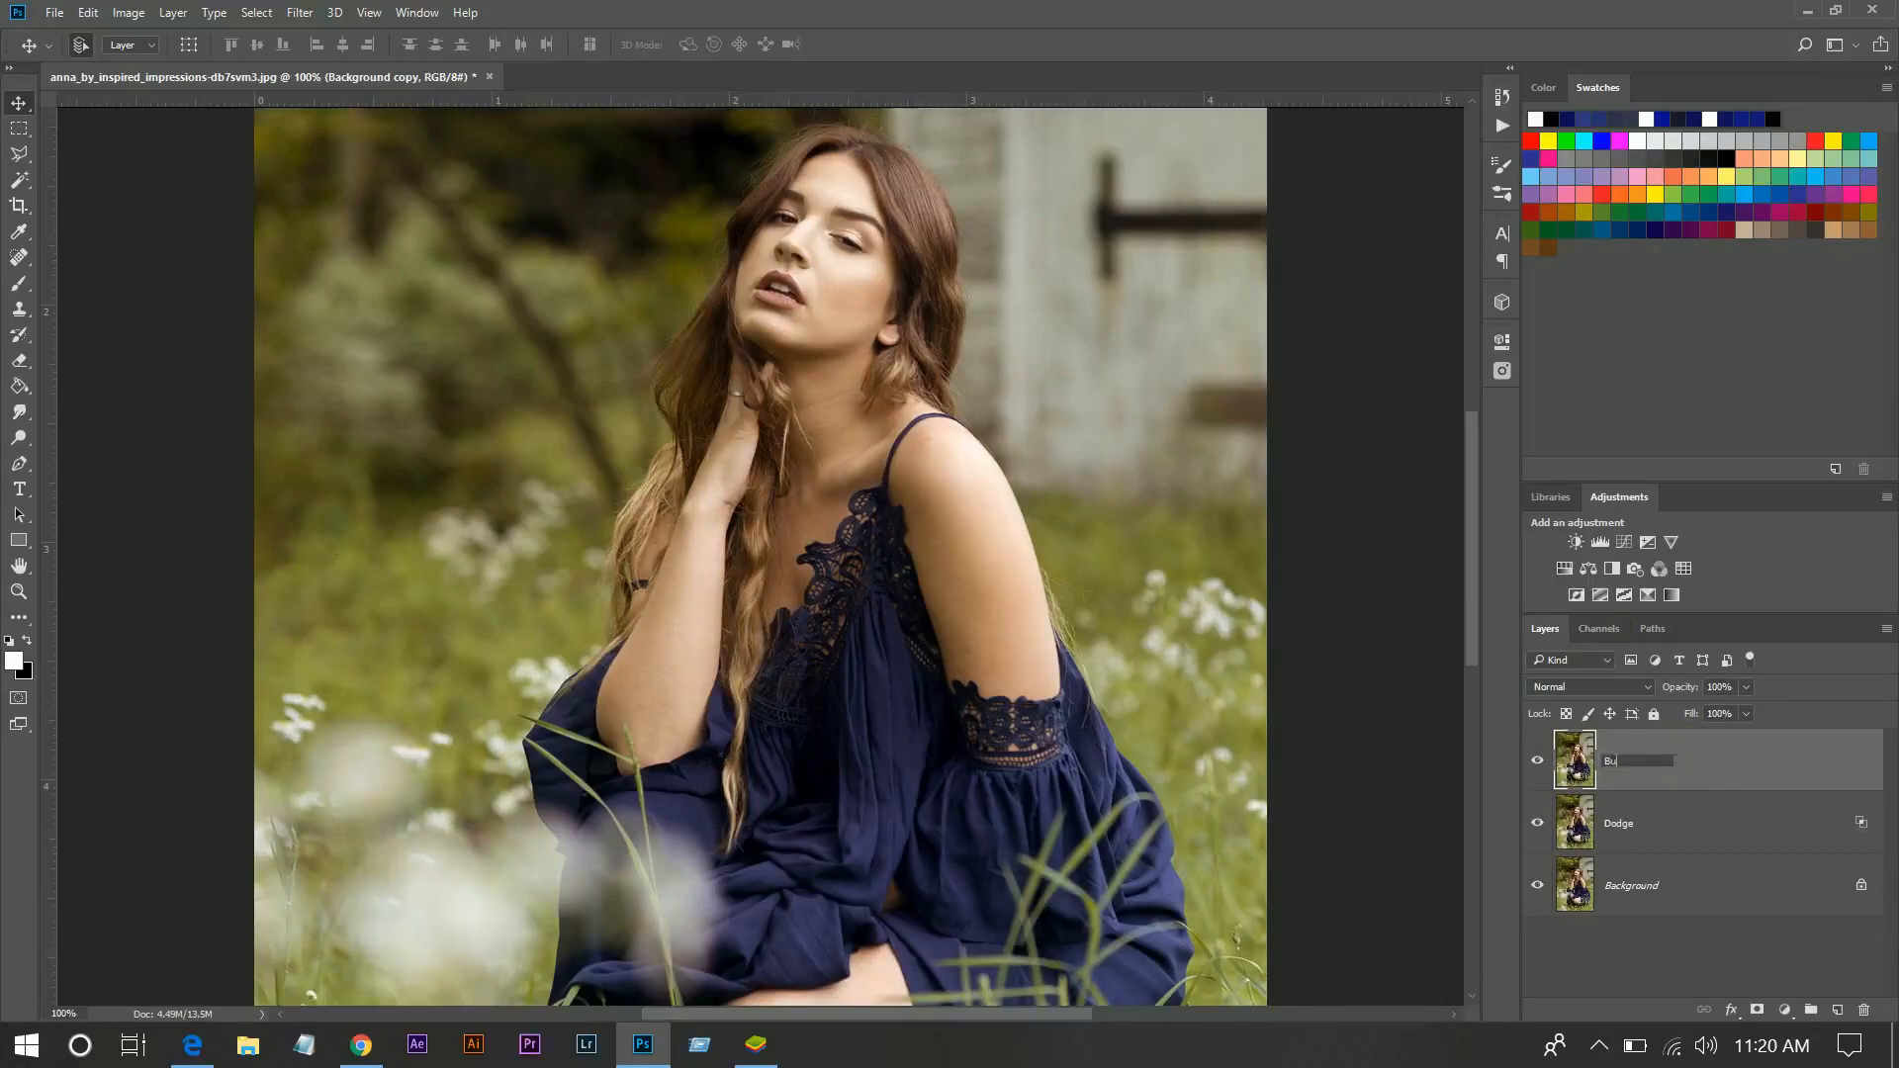
click(1603, 776)
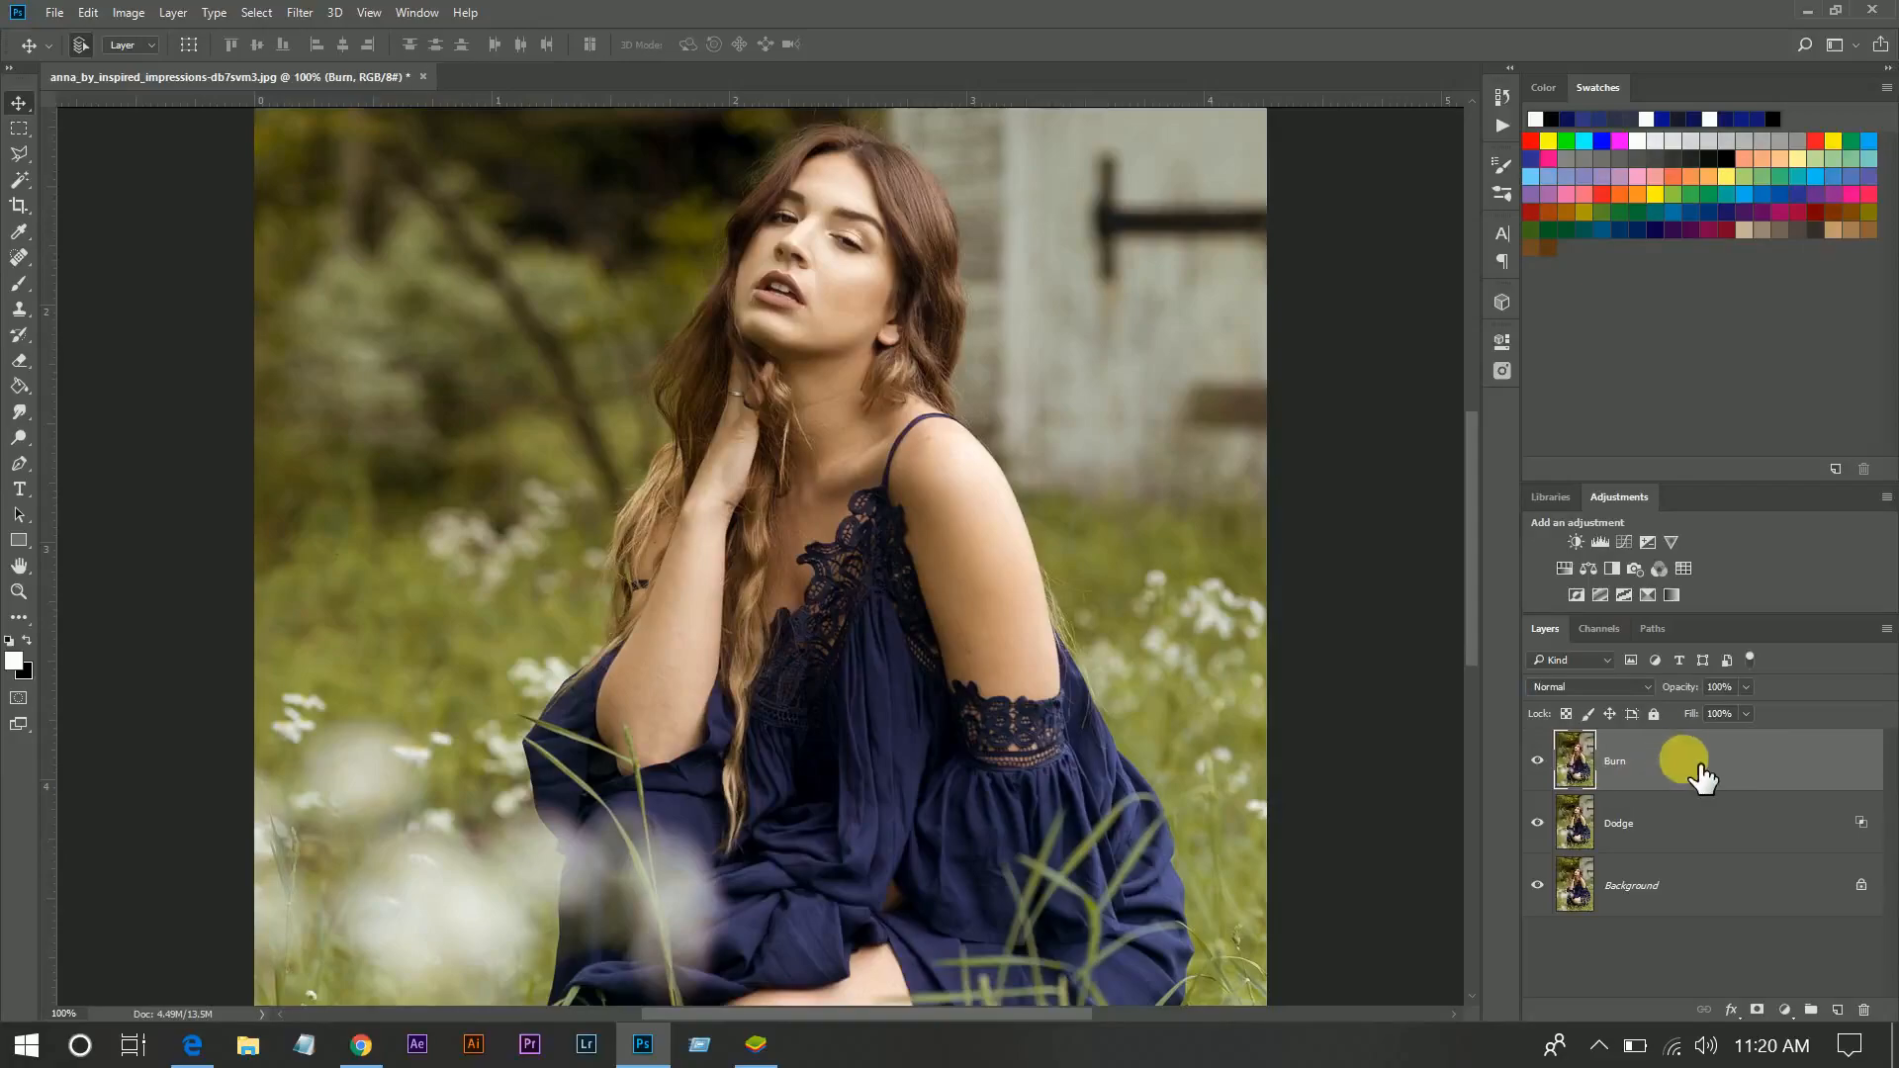
Set the Burn layer to Multiply blending and split its Underlying Layer highlight threshold to 0 / 157
click(1741, 1008)
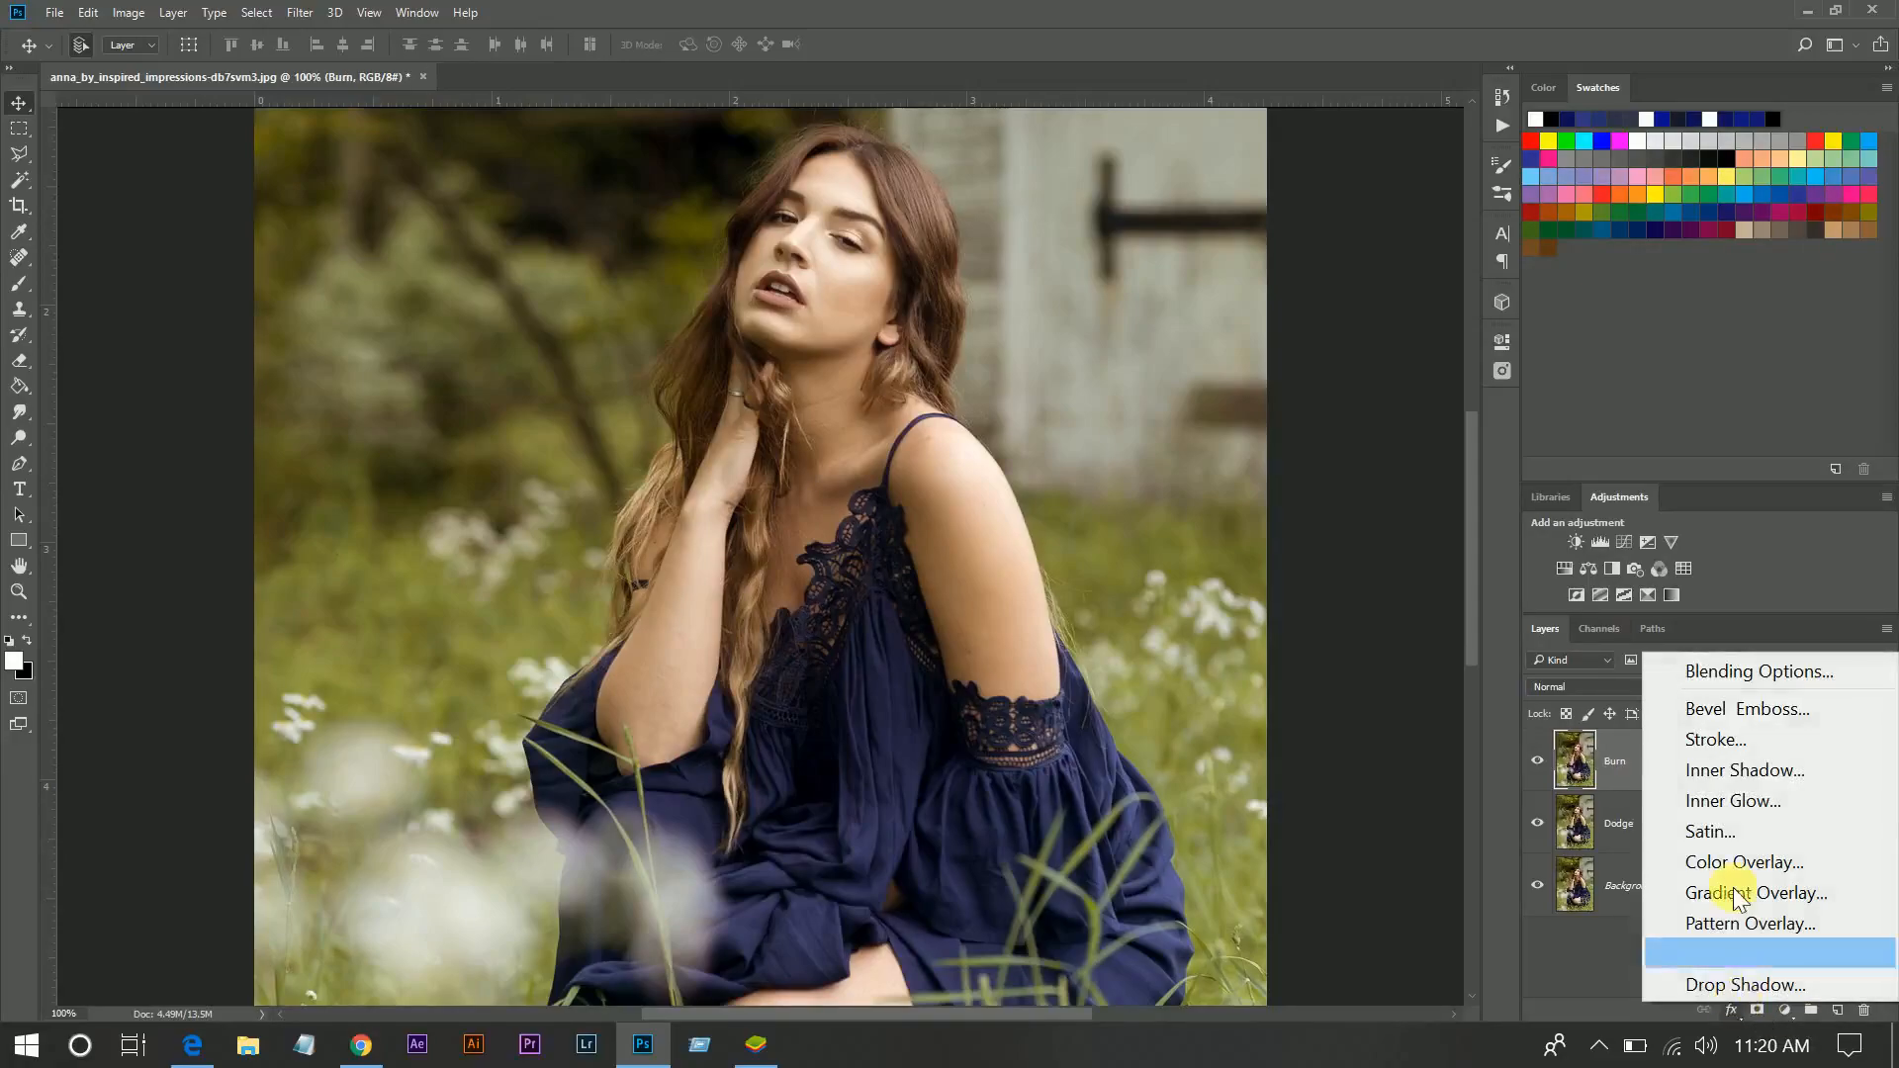
click(1741, 676)
double_click(1687, 752)
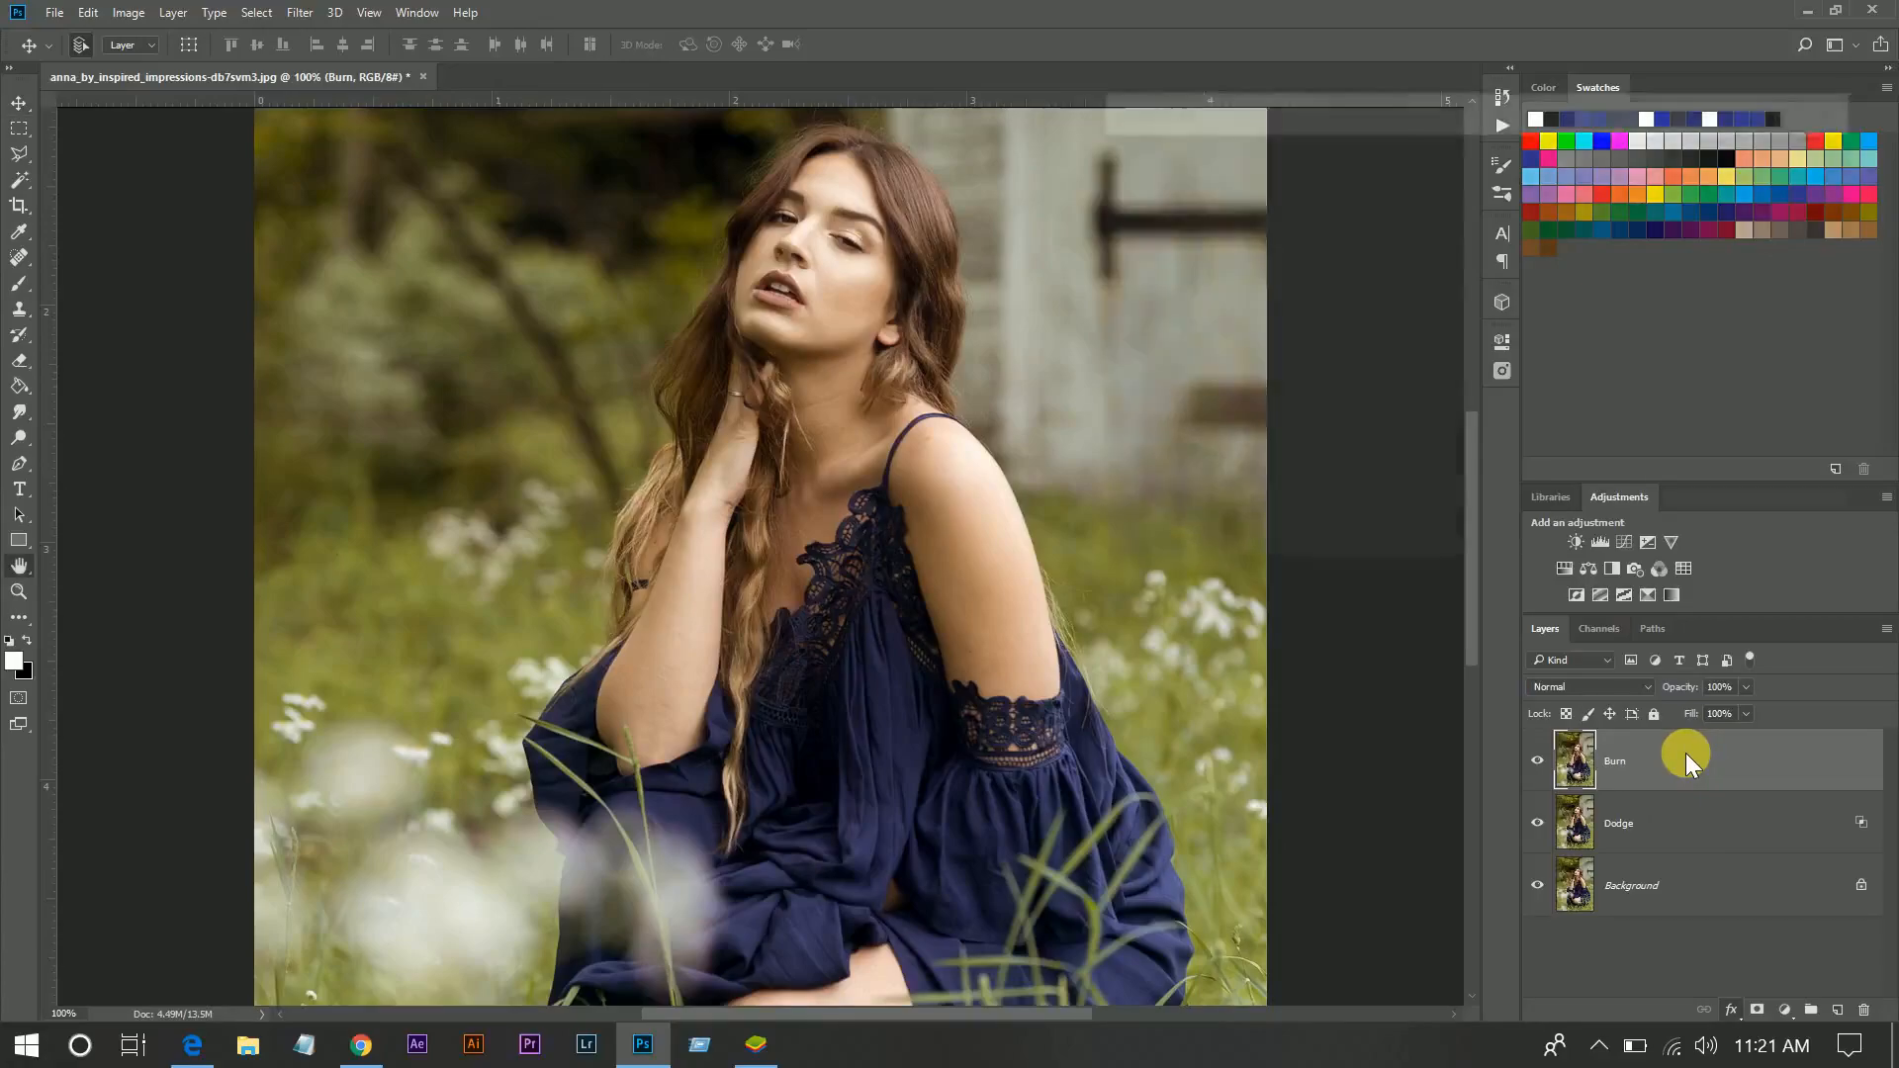
click(1531, 180)
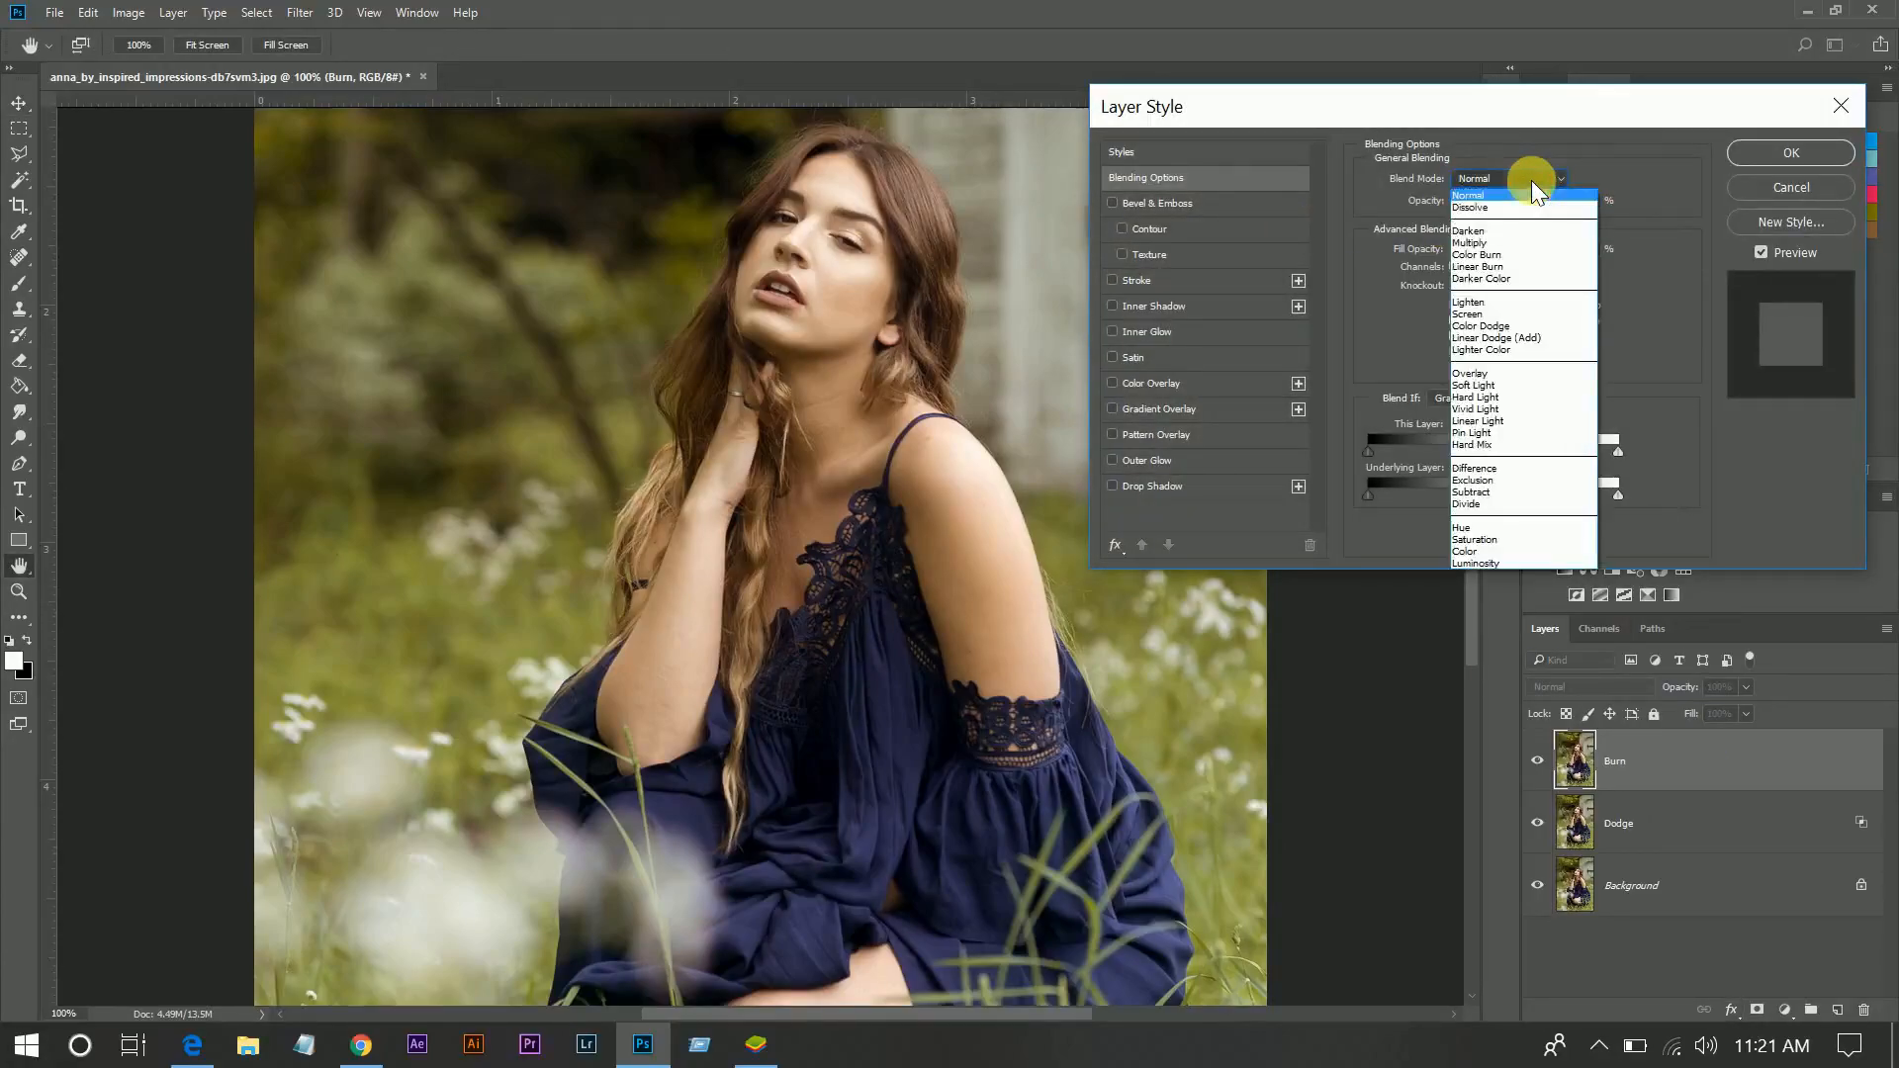
click(1478, 245)
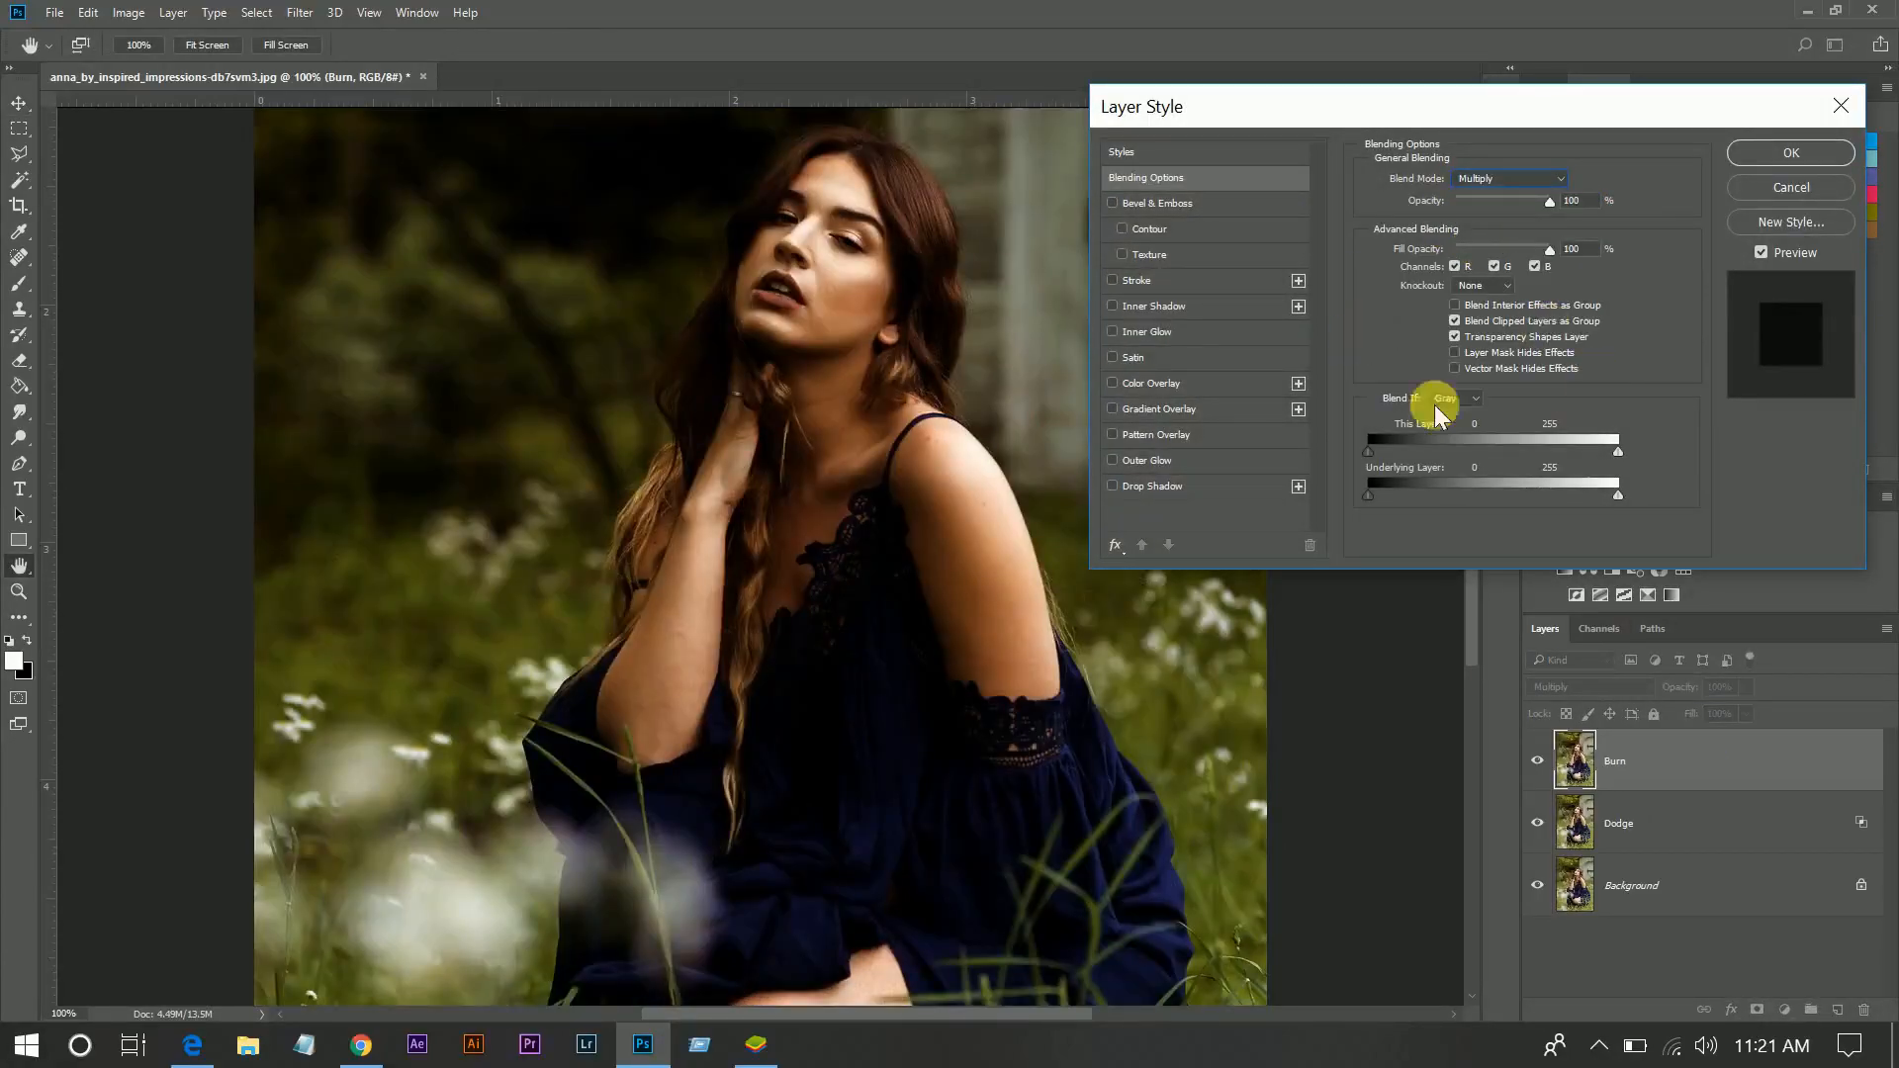
drag(1625, 503, 1356, 479)
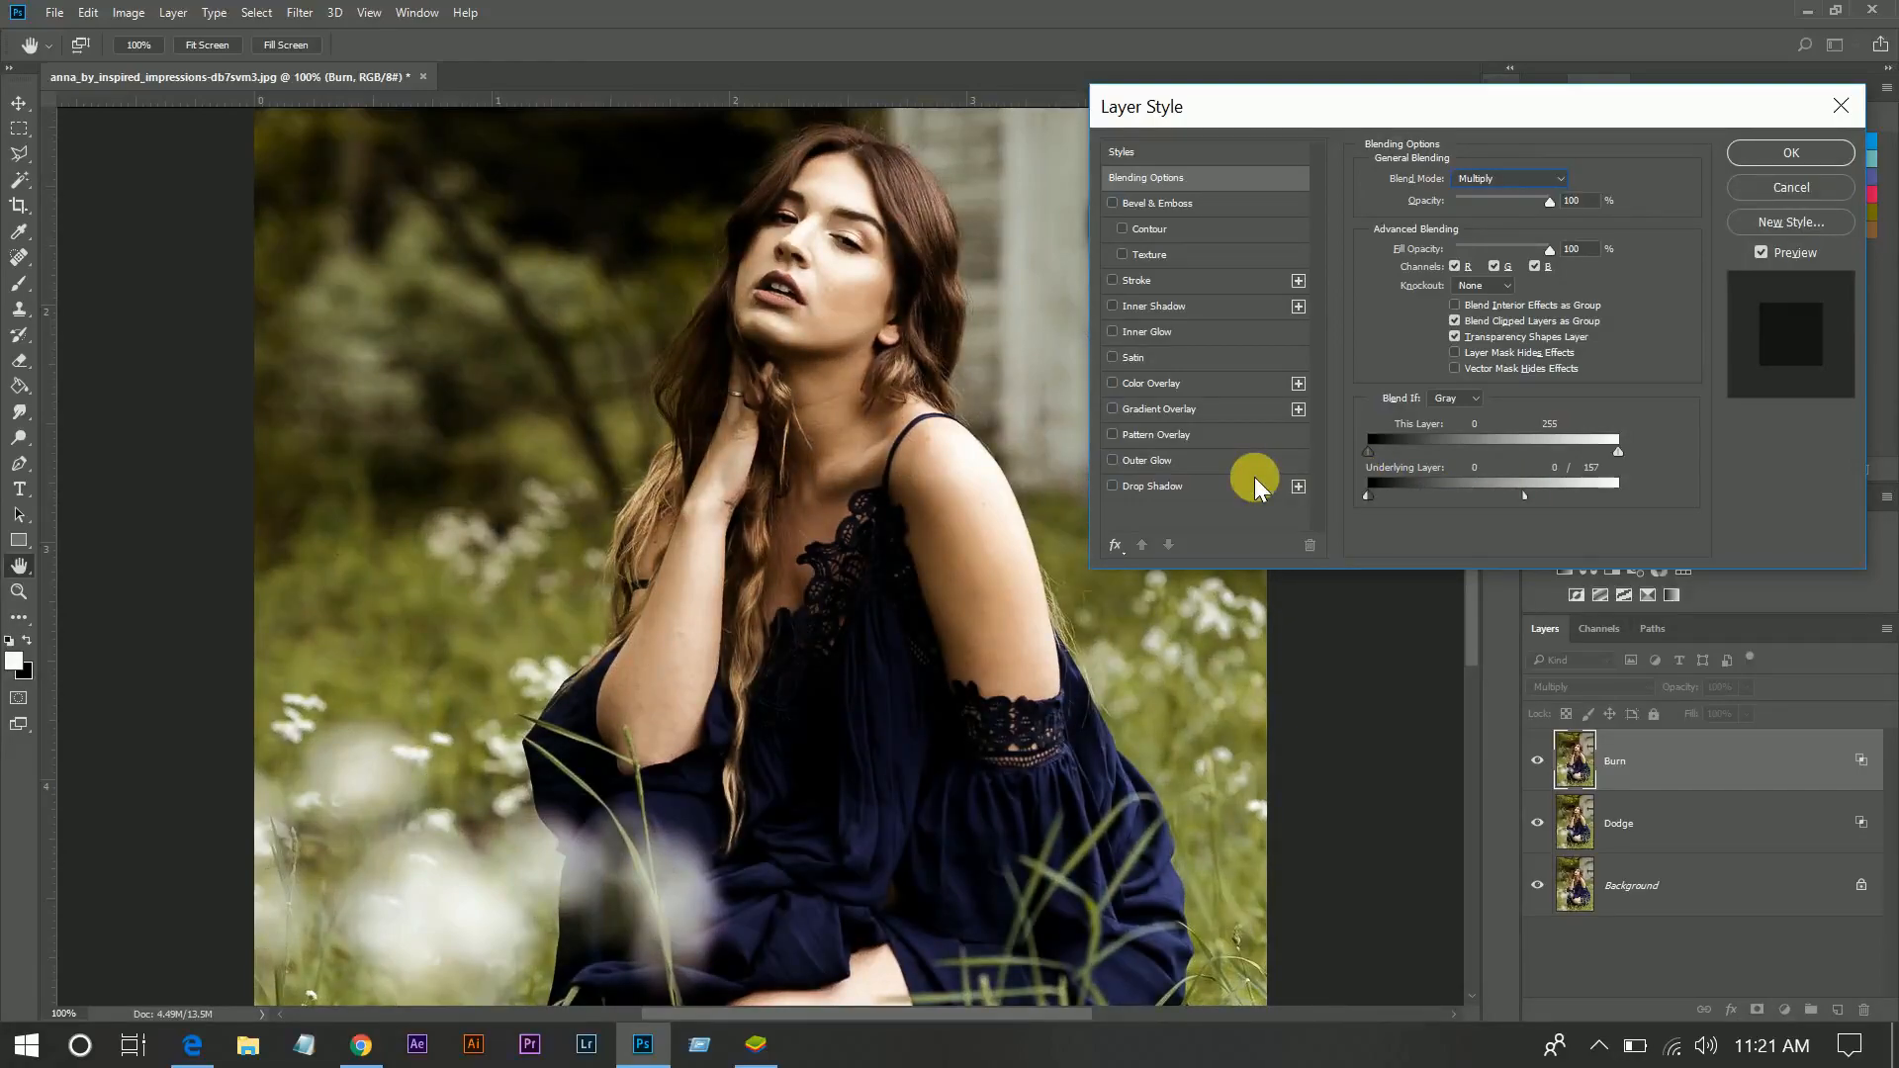
click(1791, 153)
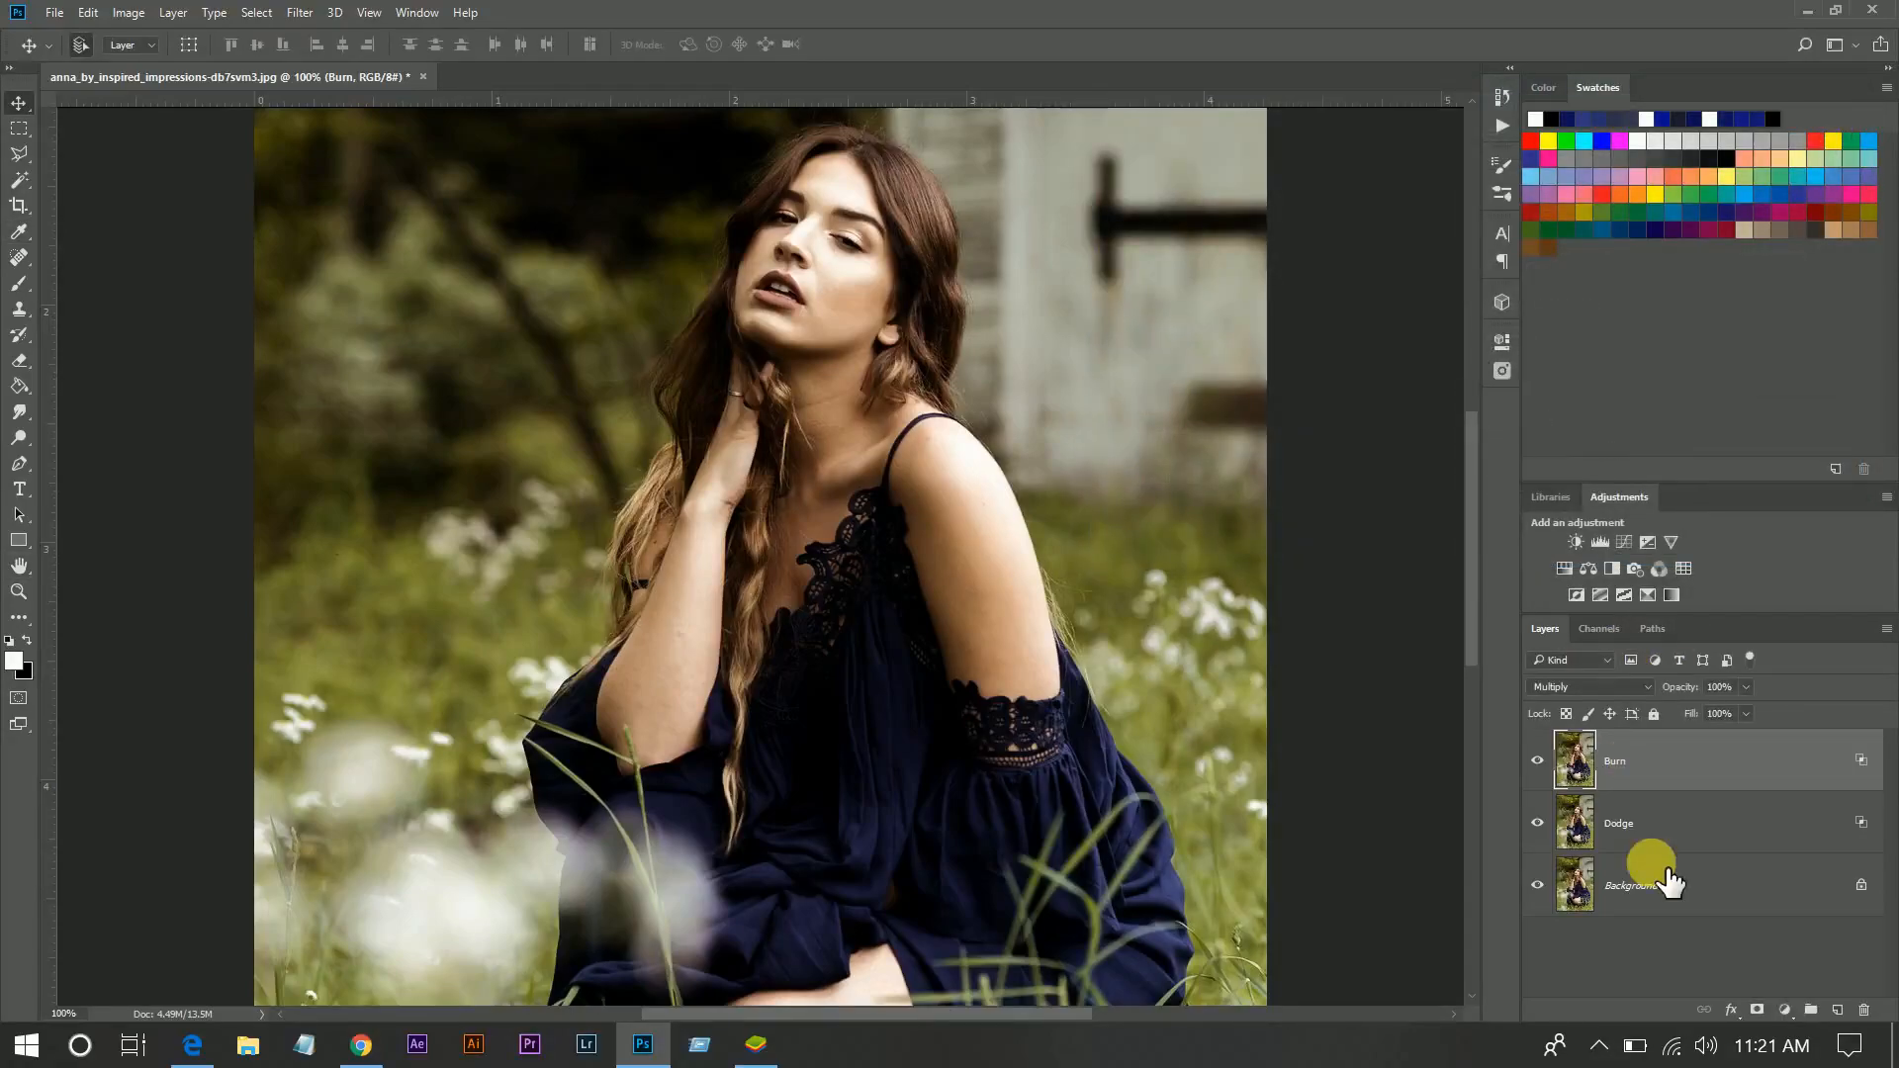
Group the Burn and Dodge layers and name the group "Dodge & Burn"
shift+click(1686, 826)
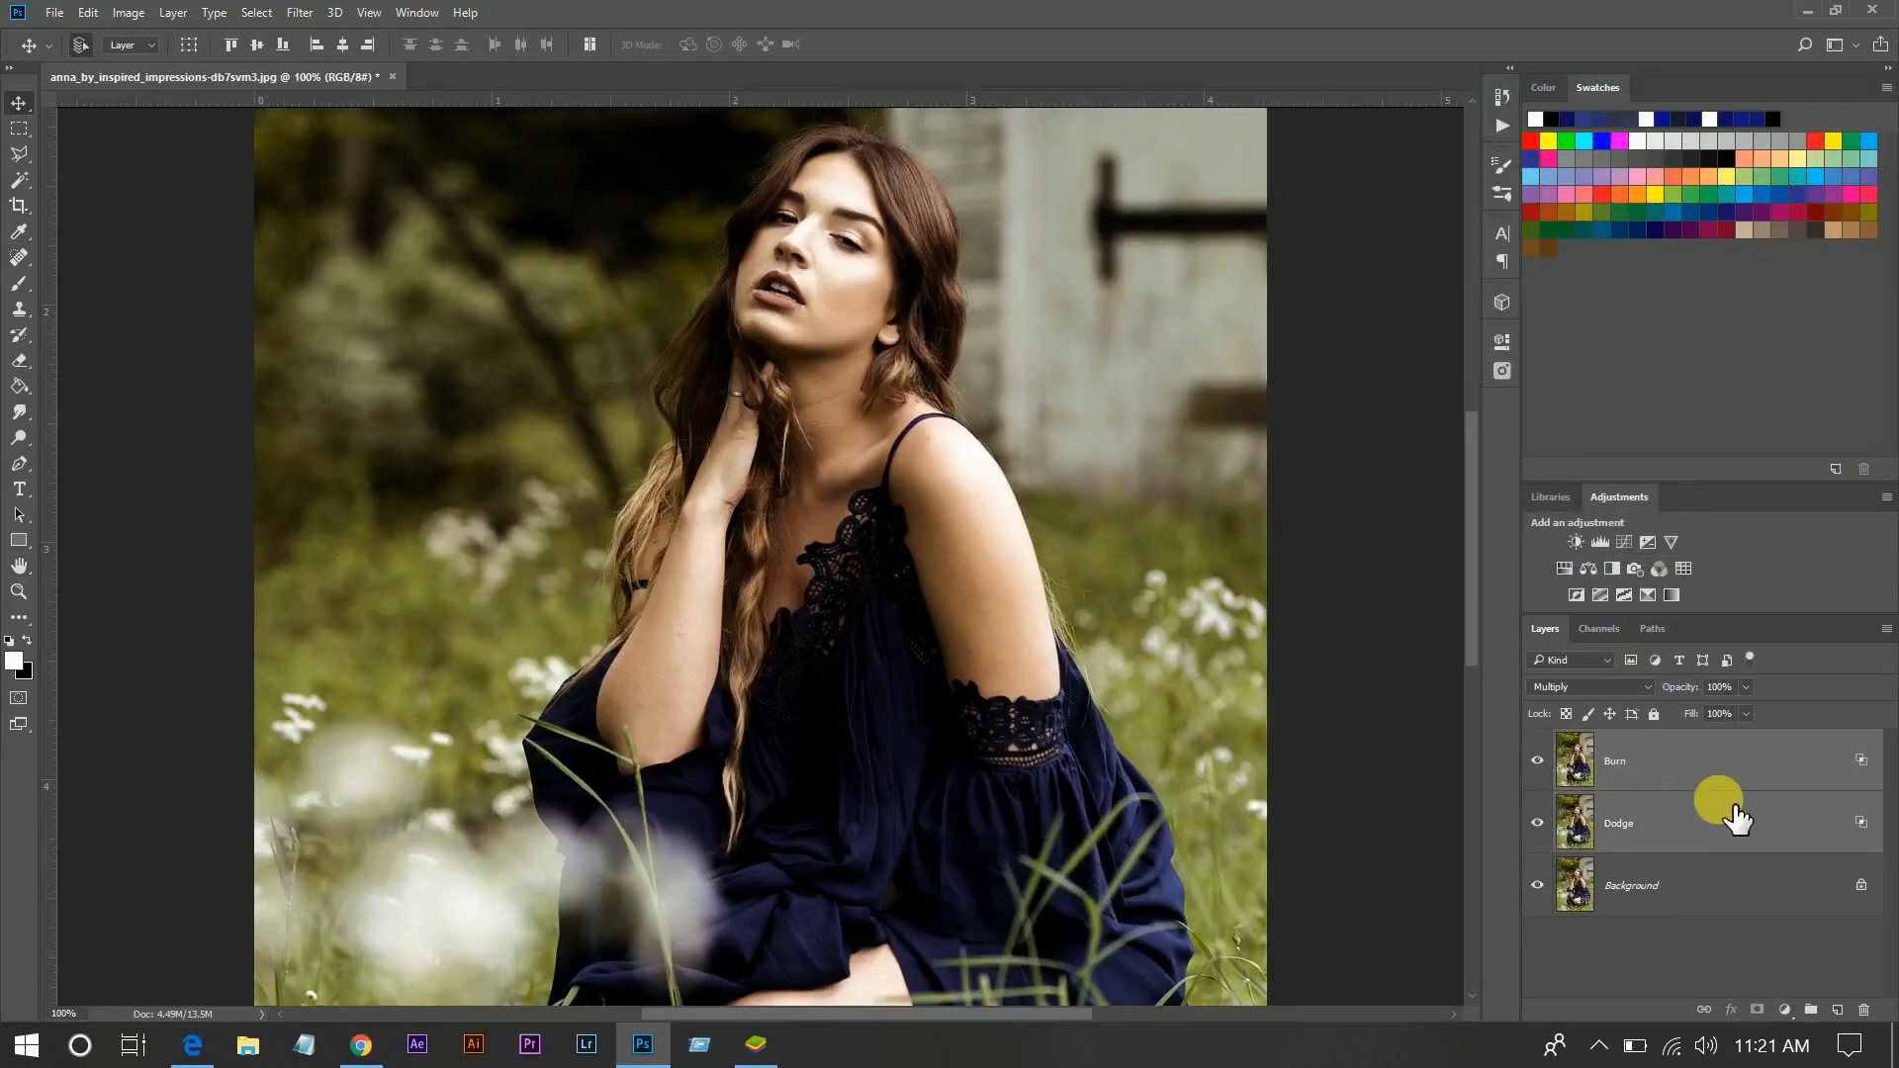
key(ctrl+g)
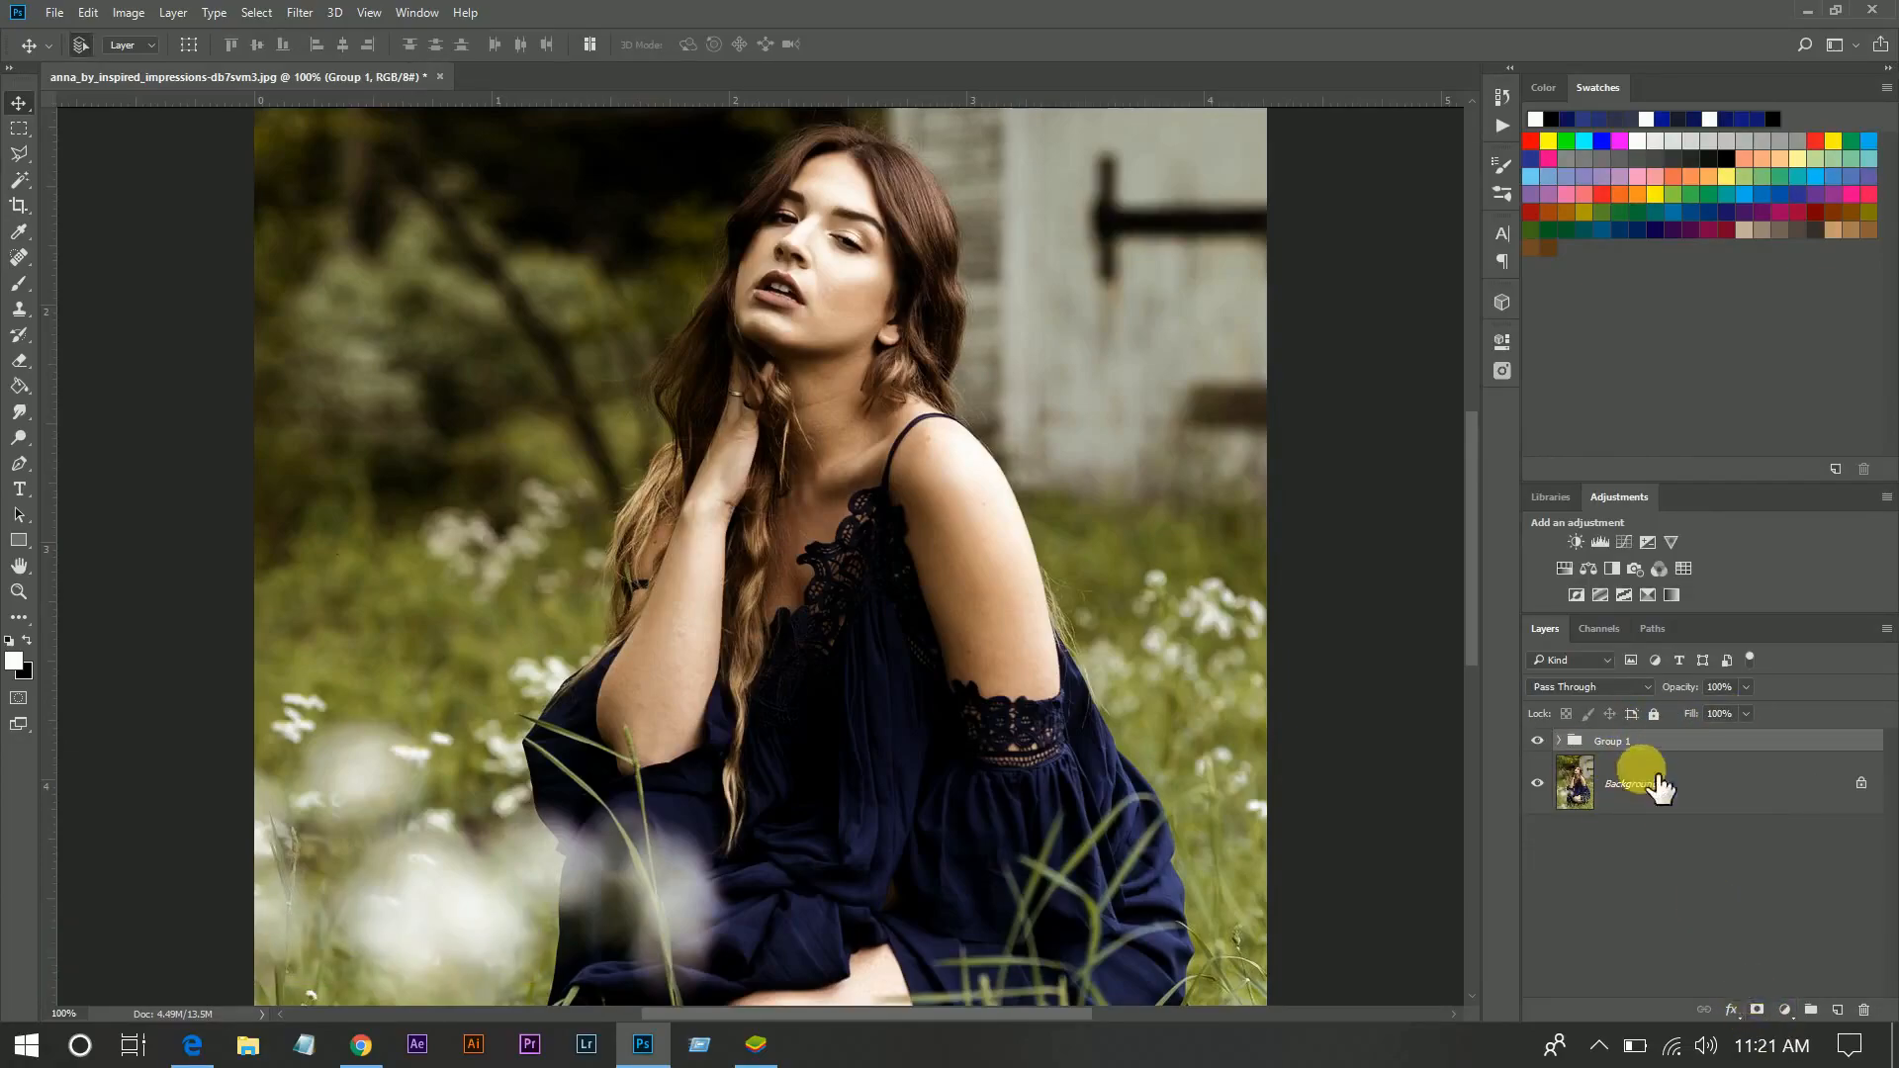
double_click(1612, 742)
text(Dodge & Burn)
key(Return)
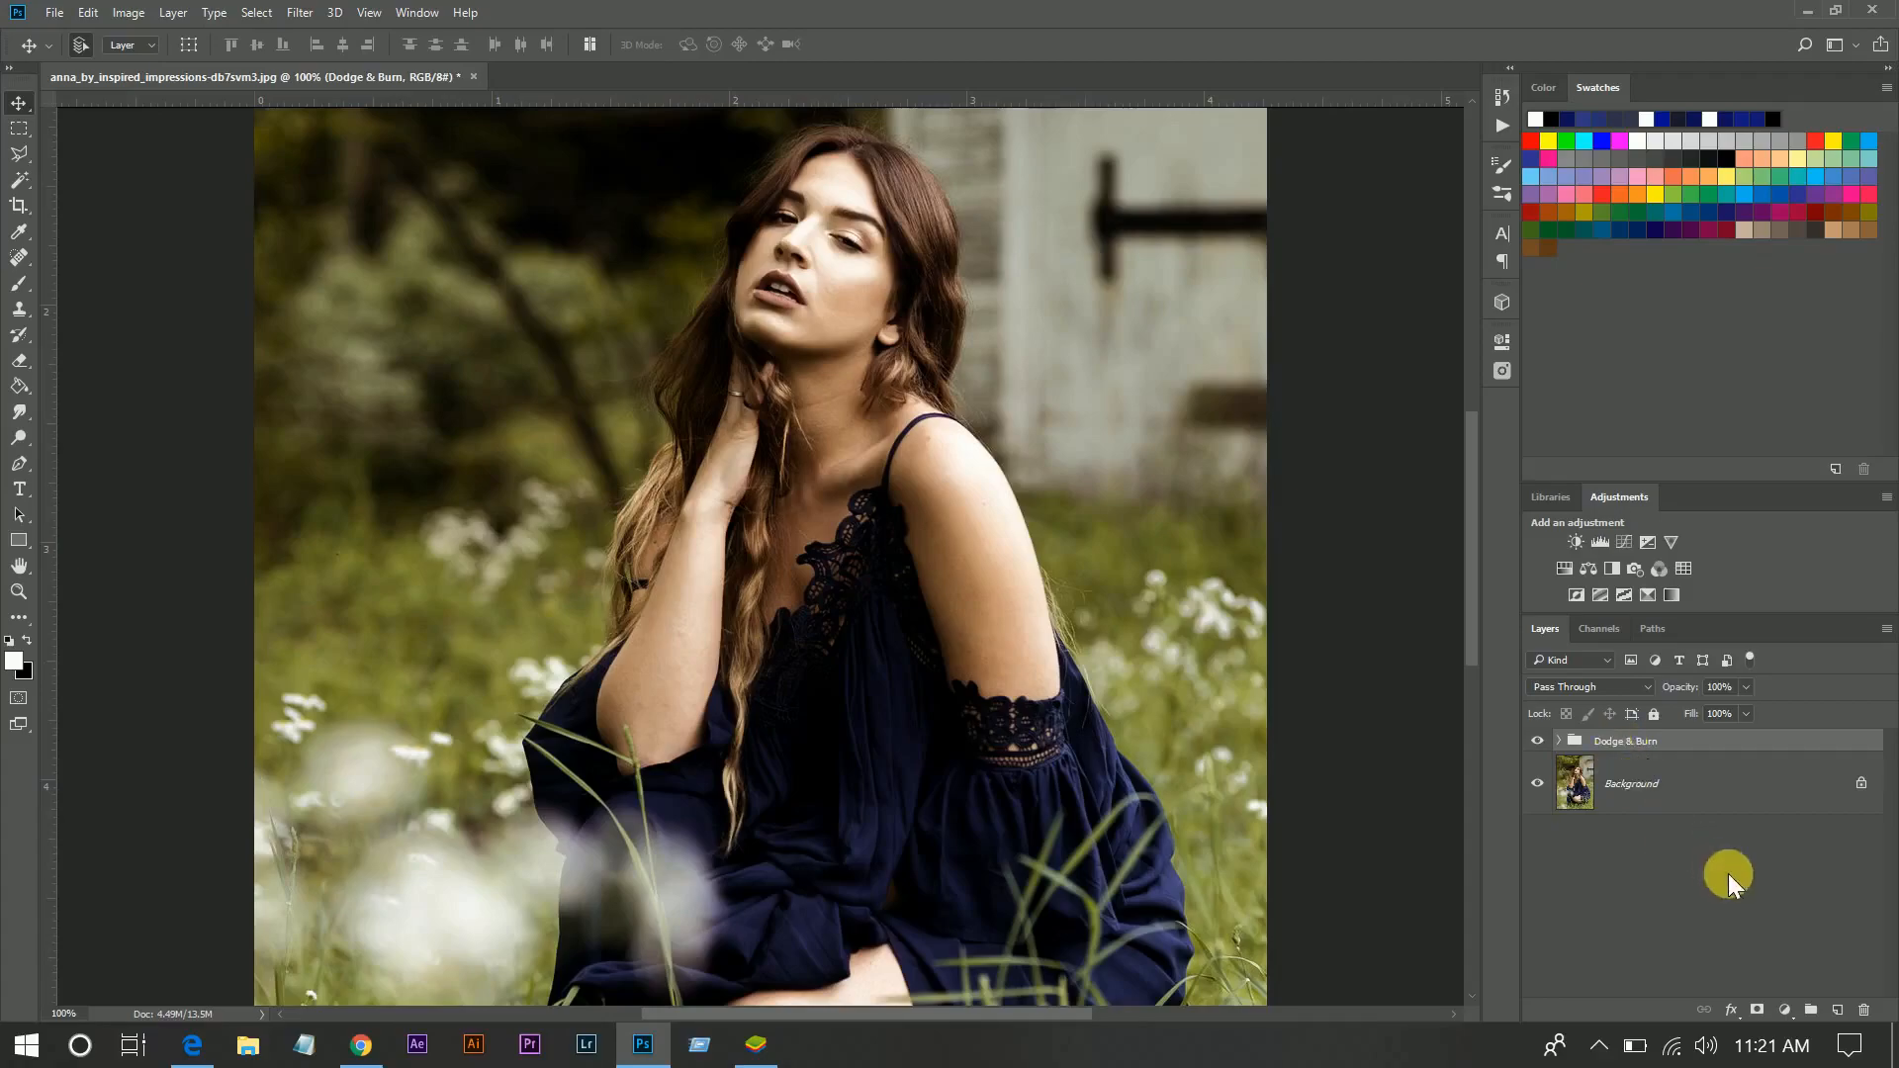
Add a layer mask to the Dodge & Burn group and fill it with Apply Image, using the Merged RGB source in Multiply at 100%
click(1758, 1010)
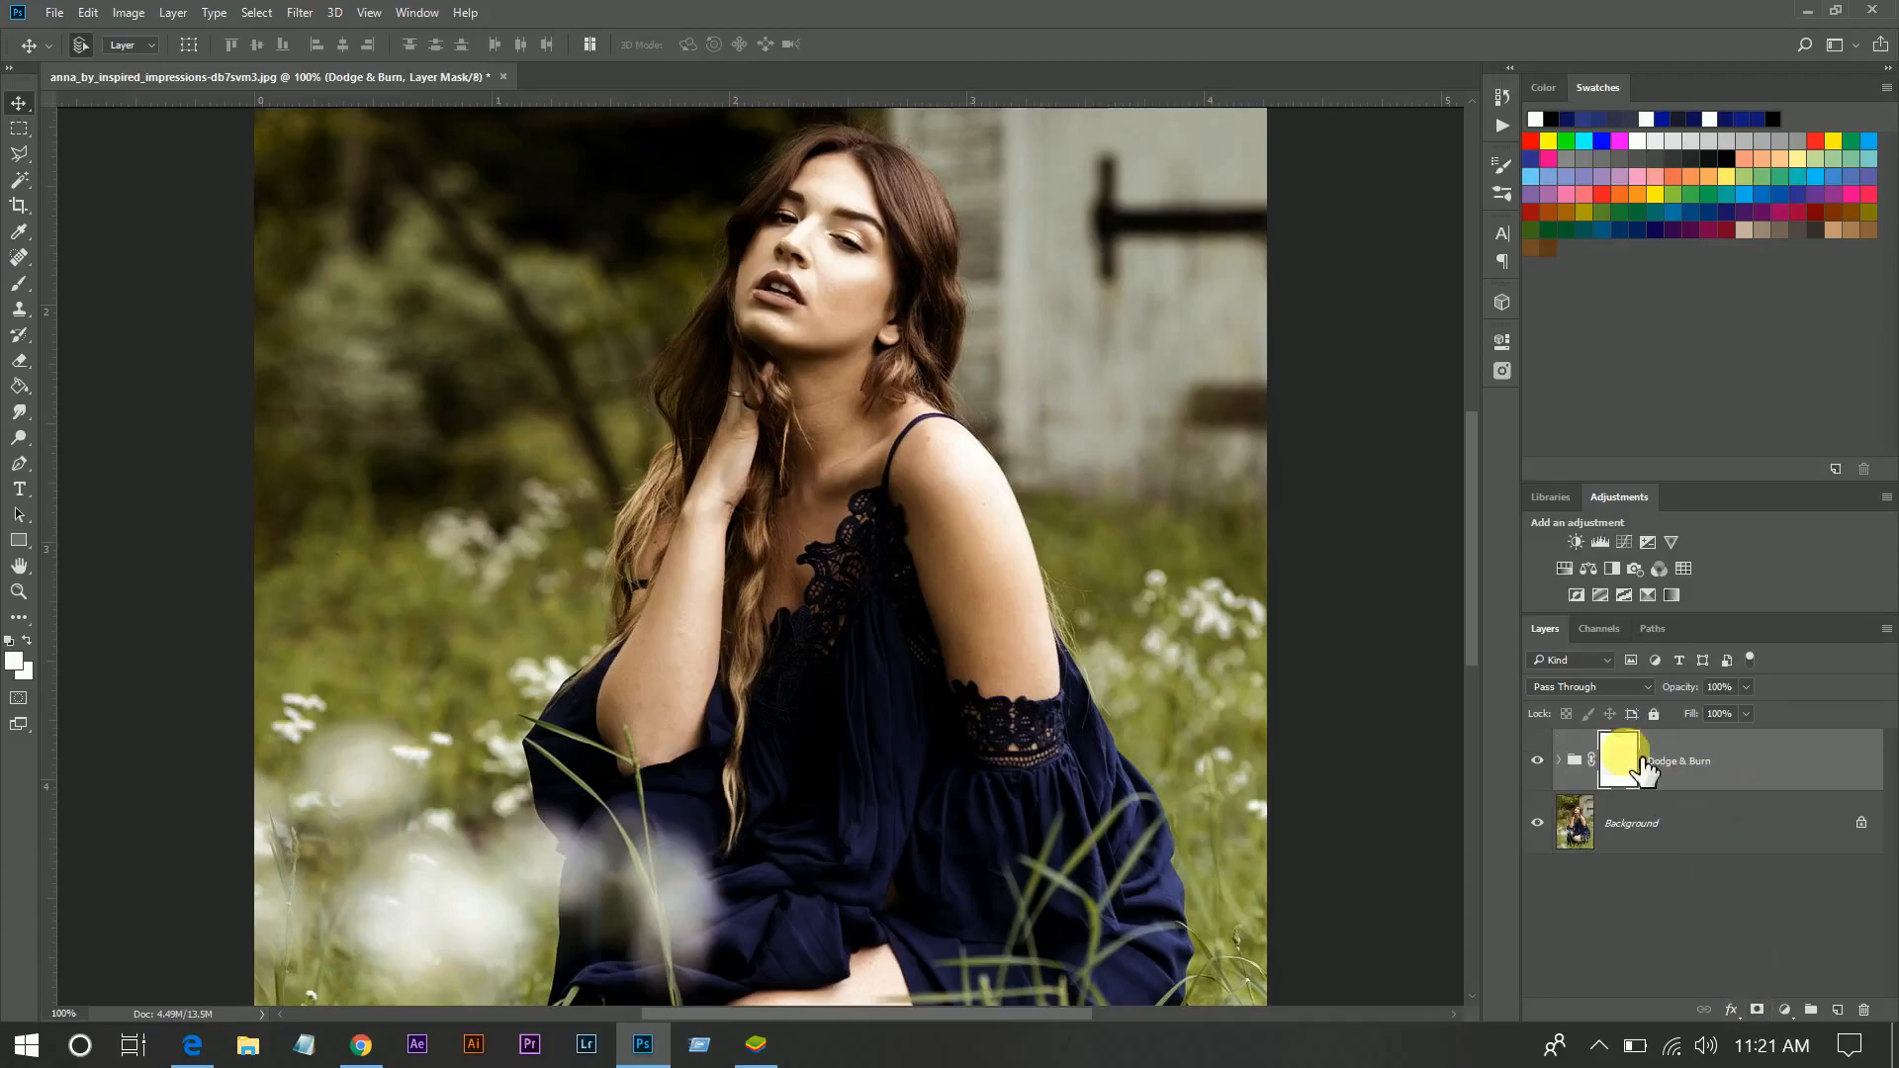
click(129, 13)
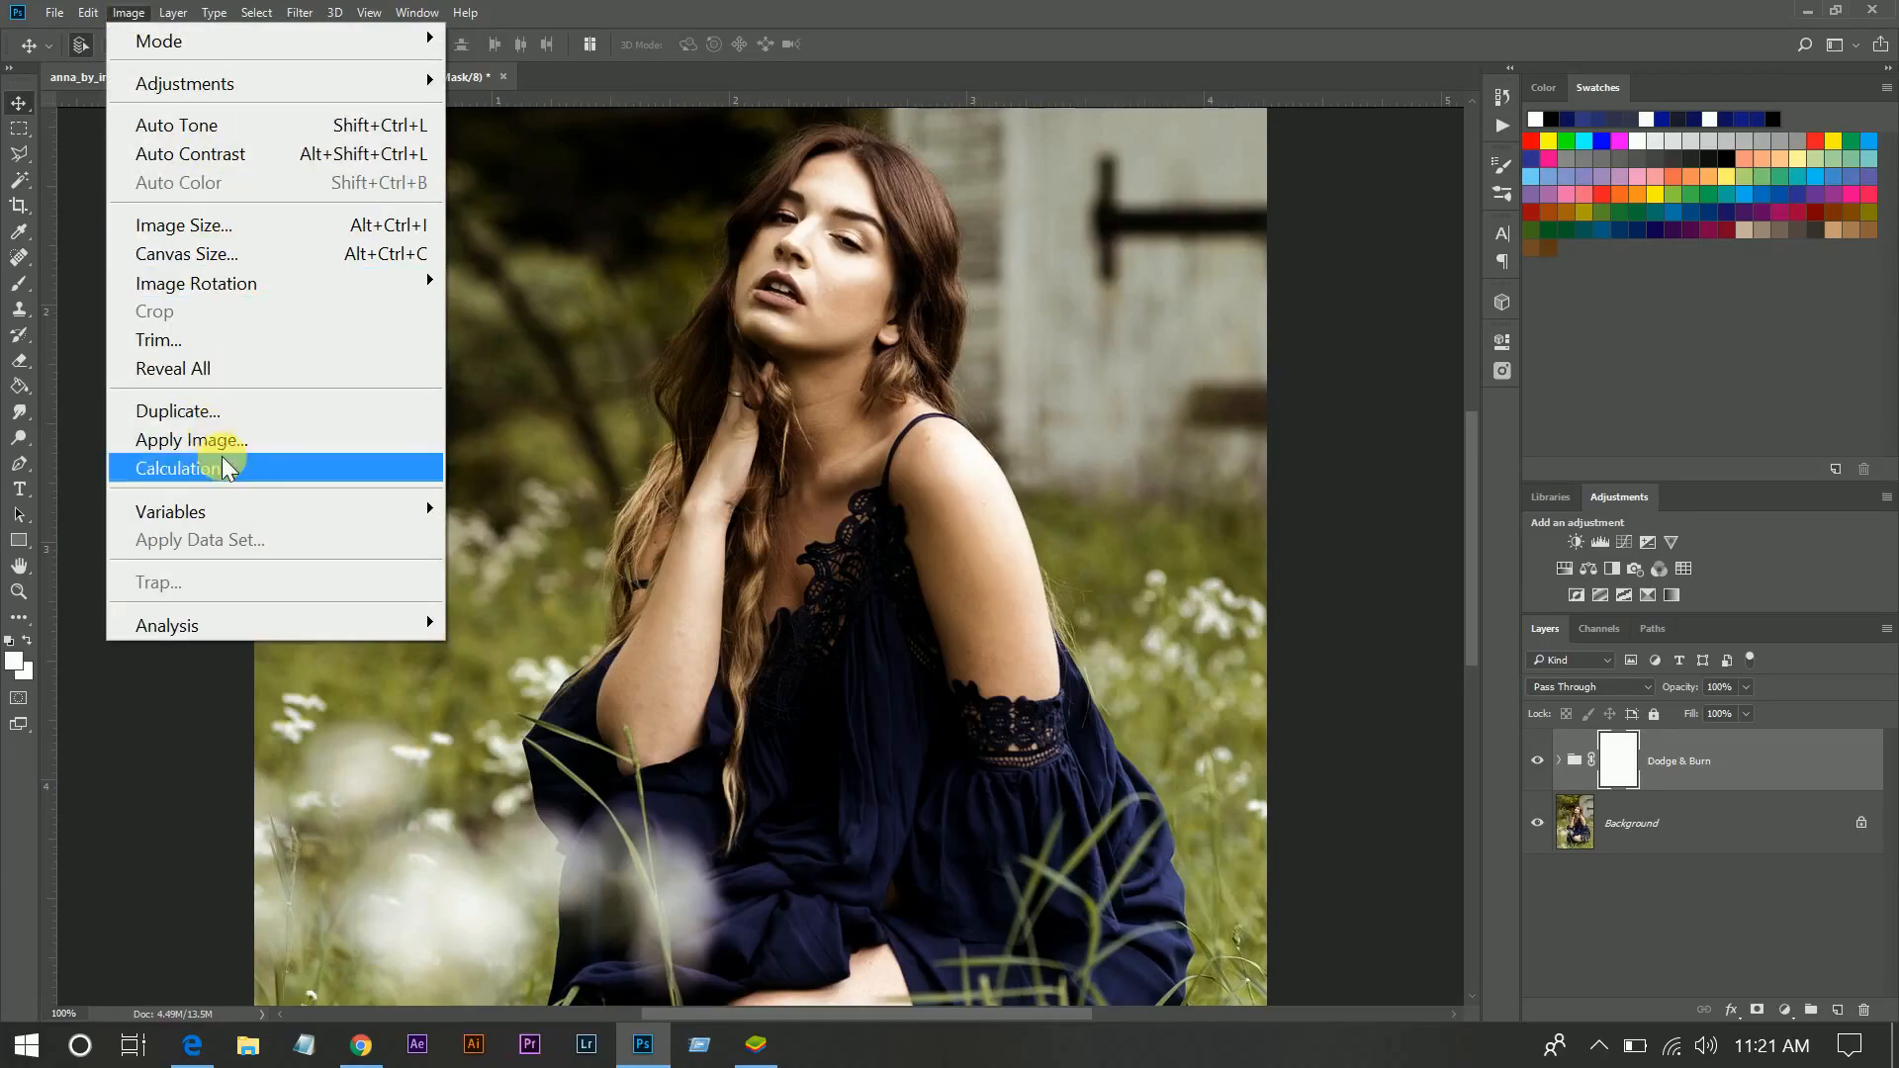
click(239, 441)
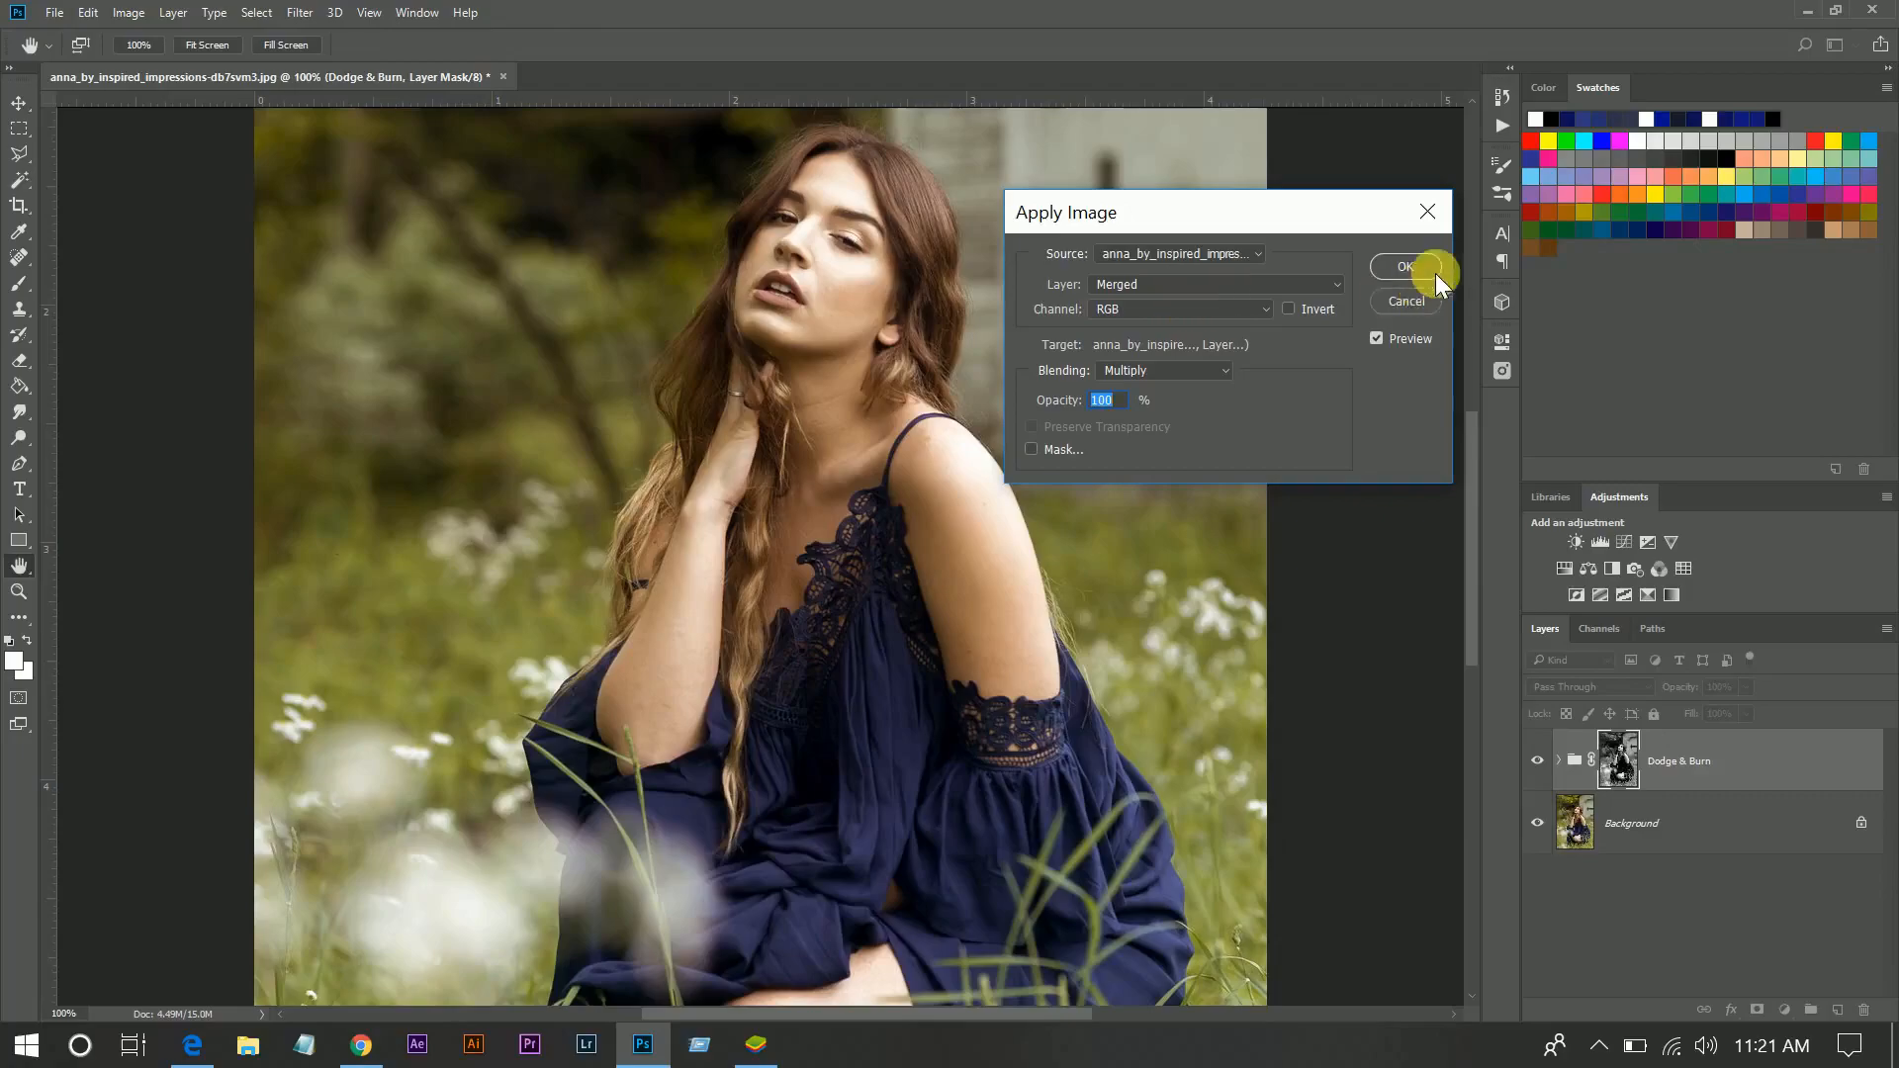
click(1375, 338)
click(1377, 336)
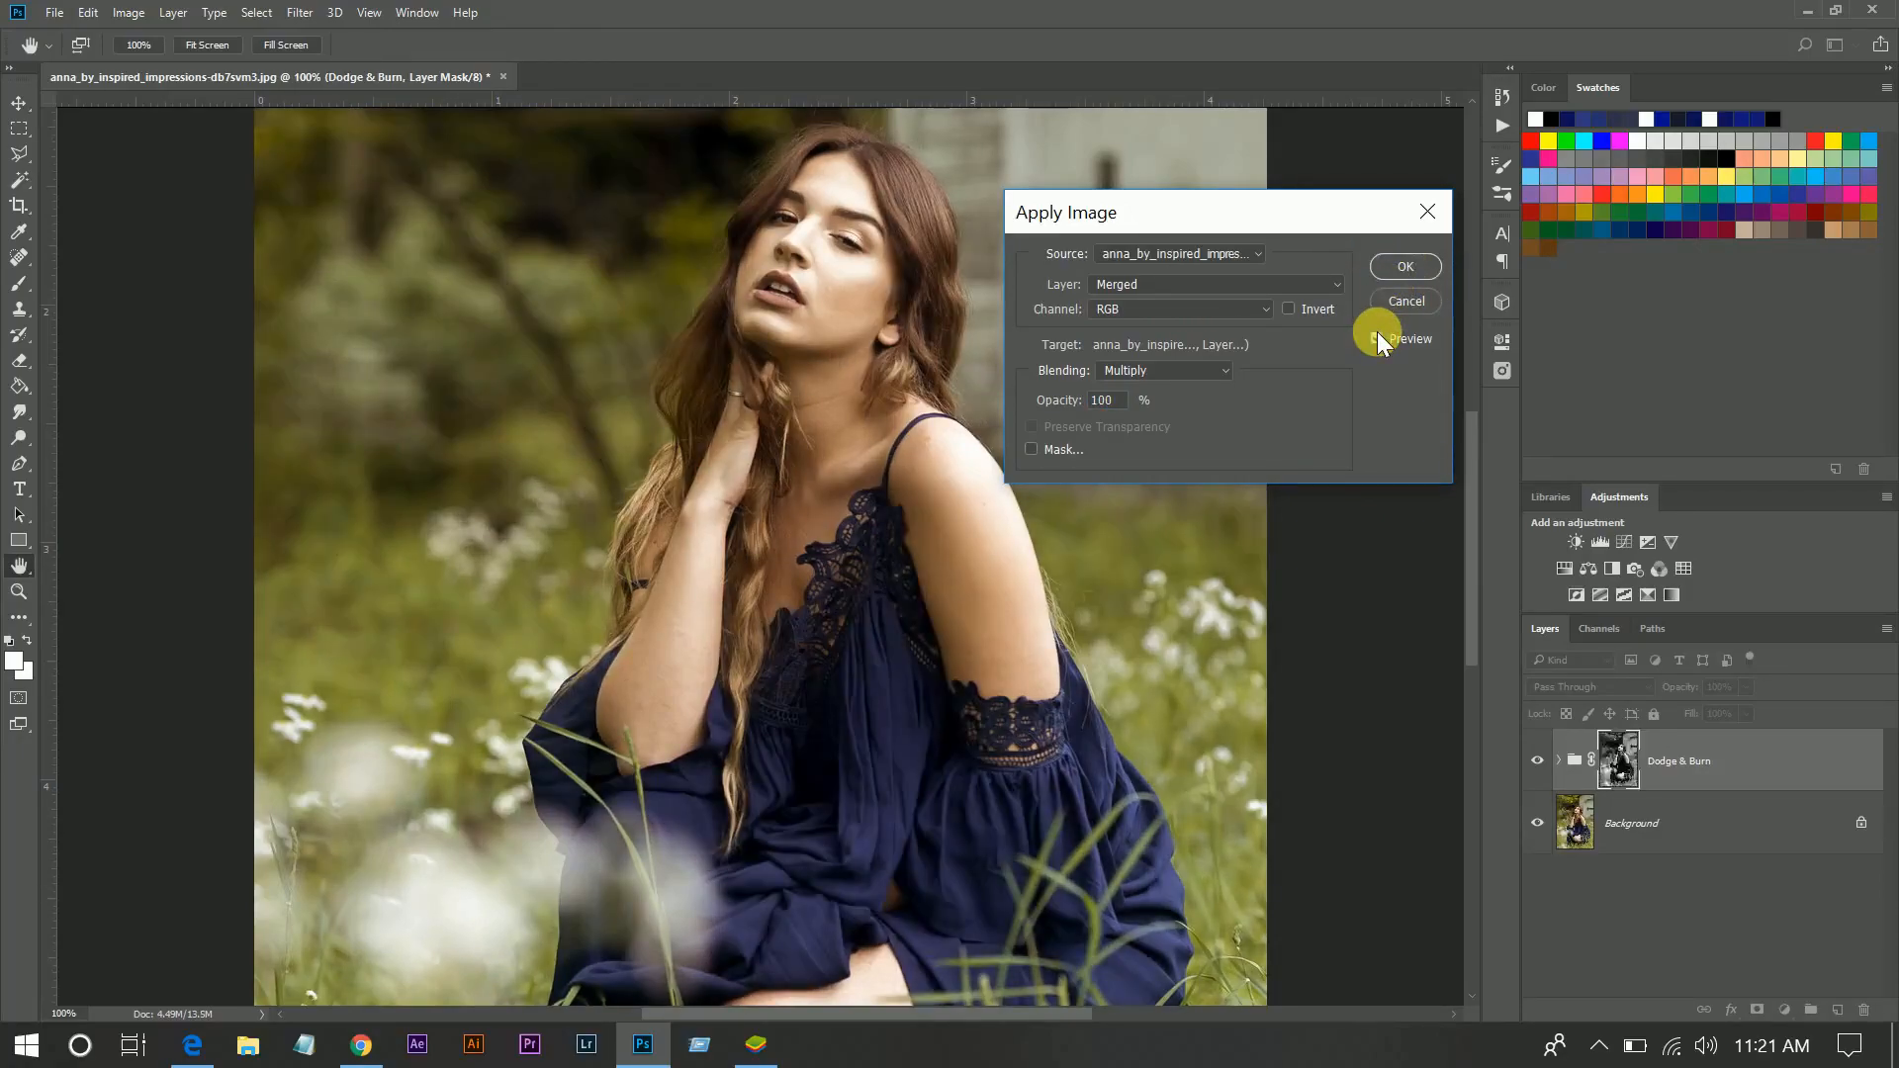
click(1405, 267)
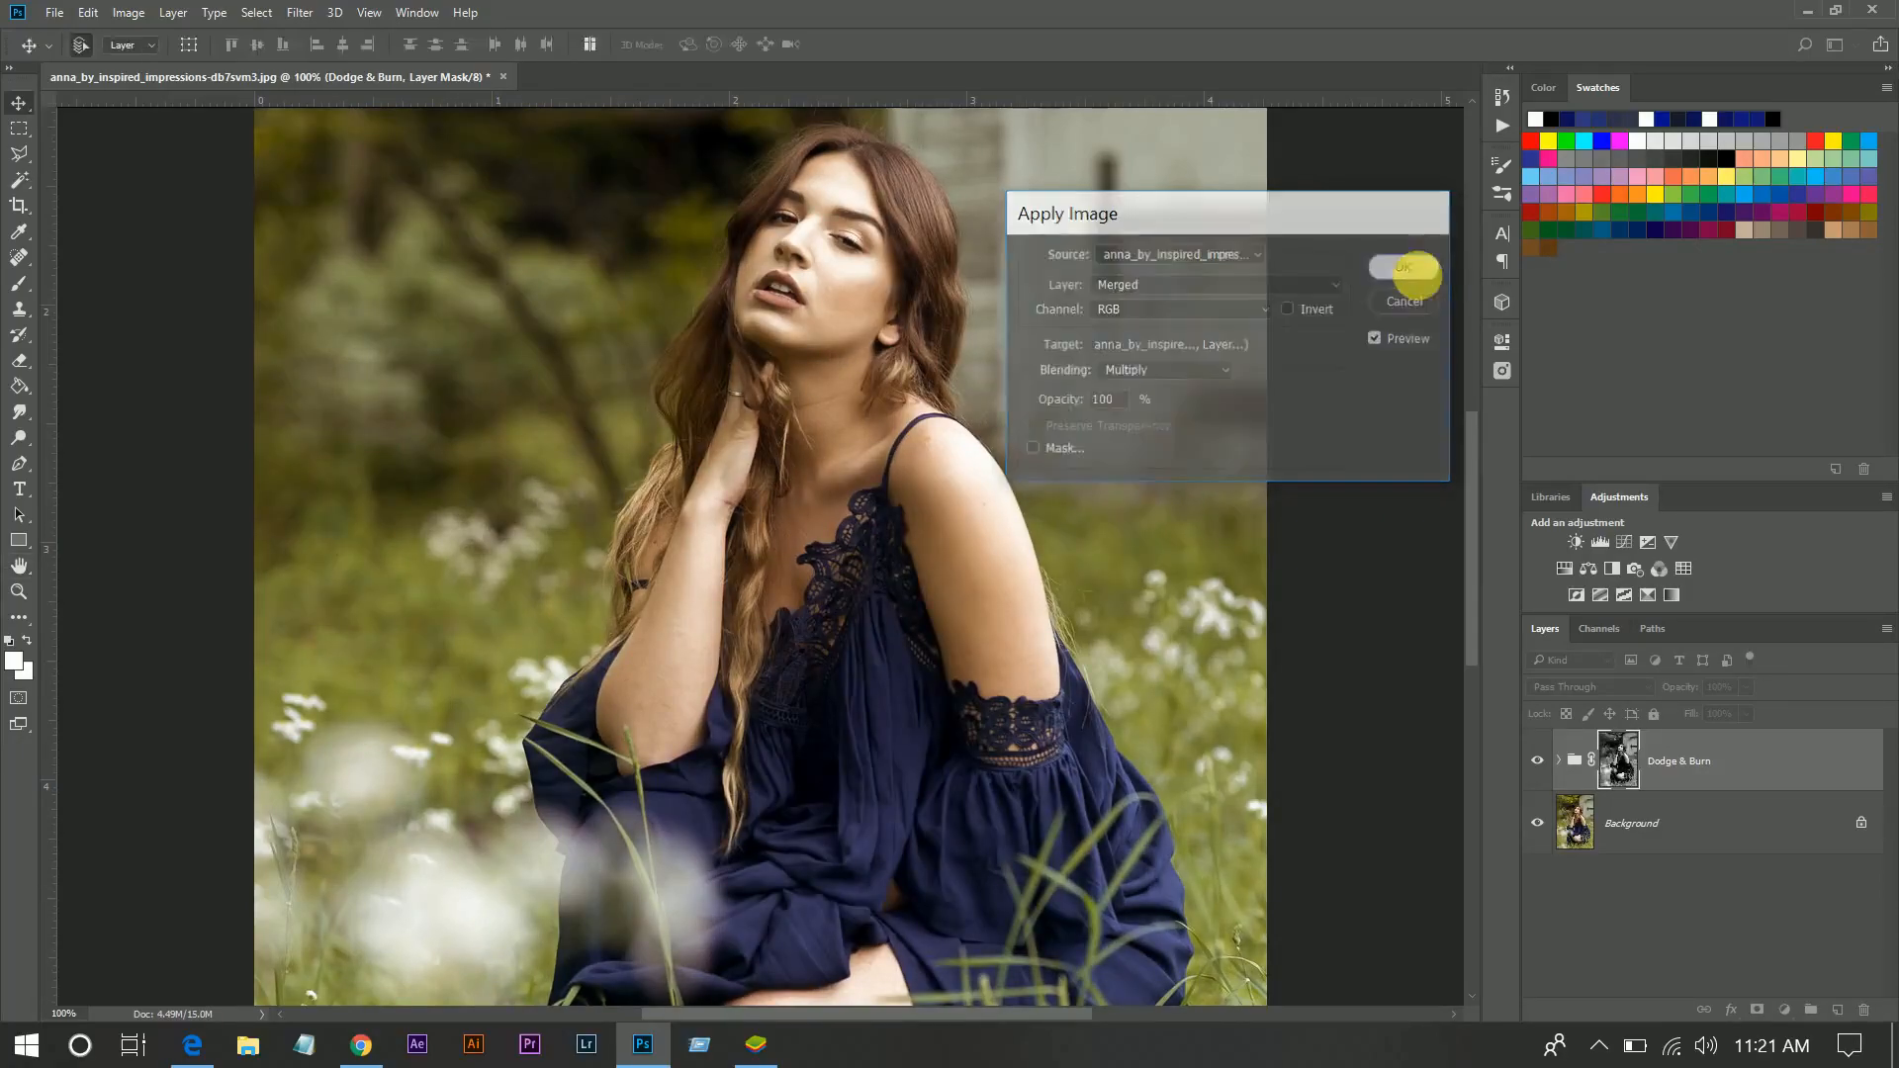
Compare the portrait with the Dodge & Burn group hidden and shown, both close up and fitted to the window
click(1544, 761)
click(1538, 760)
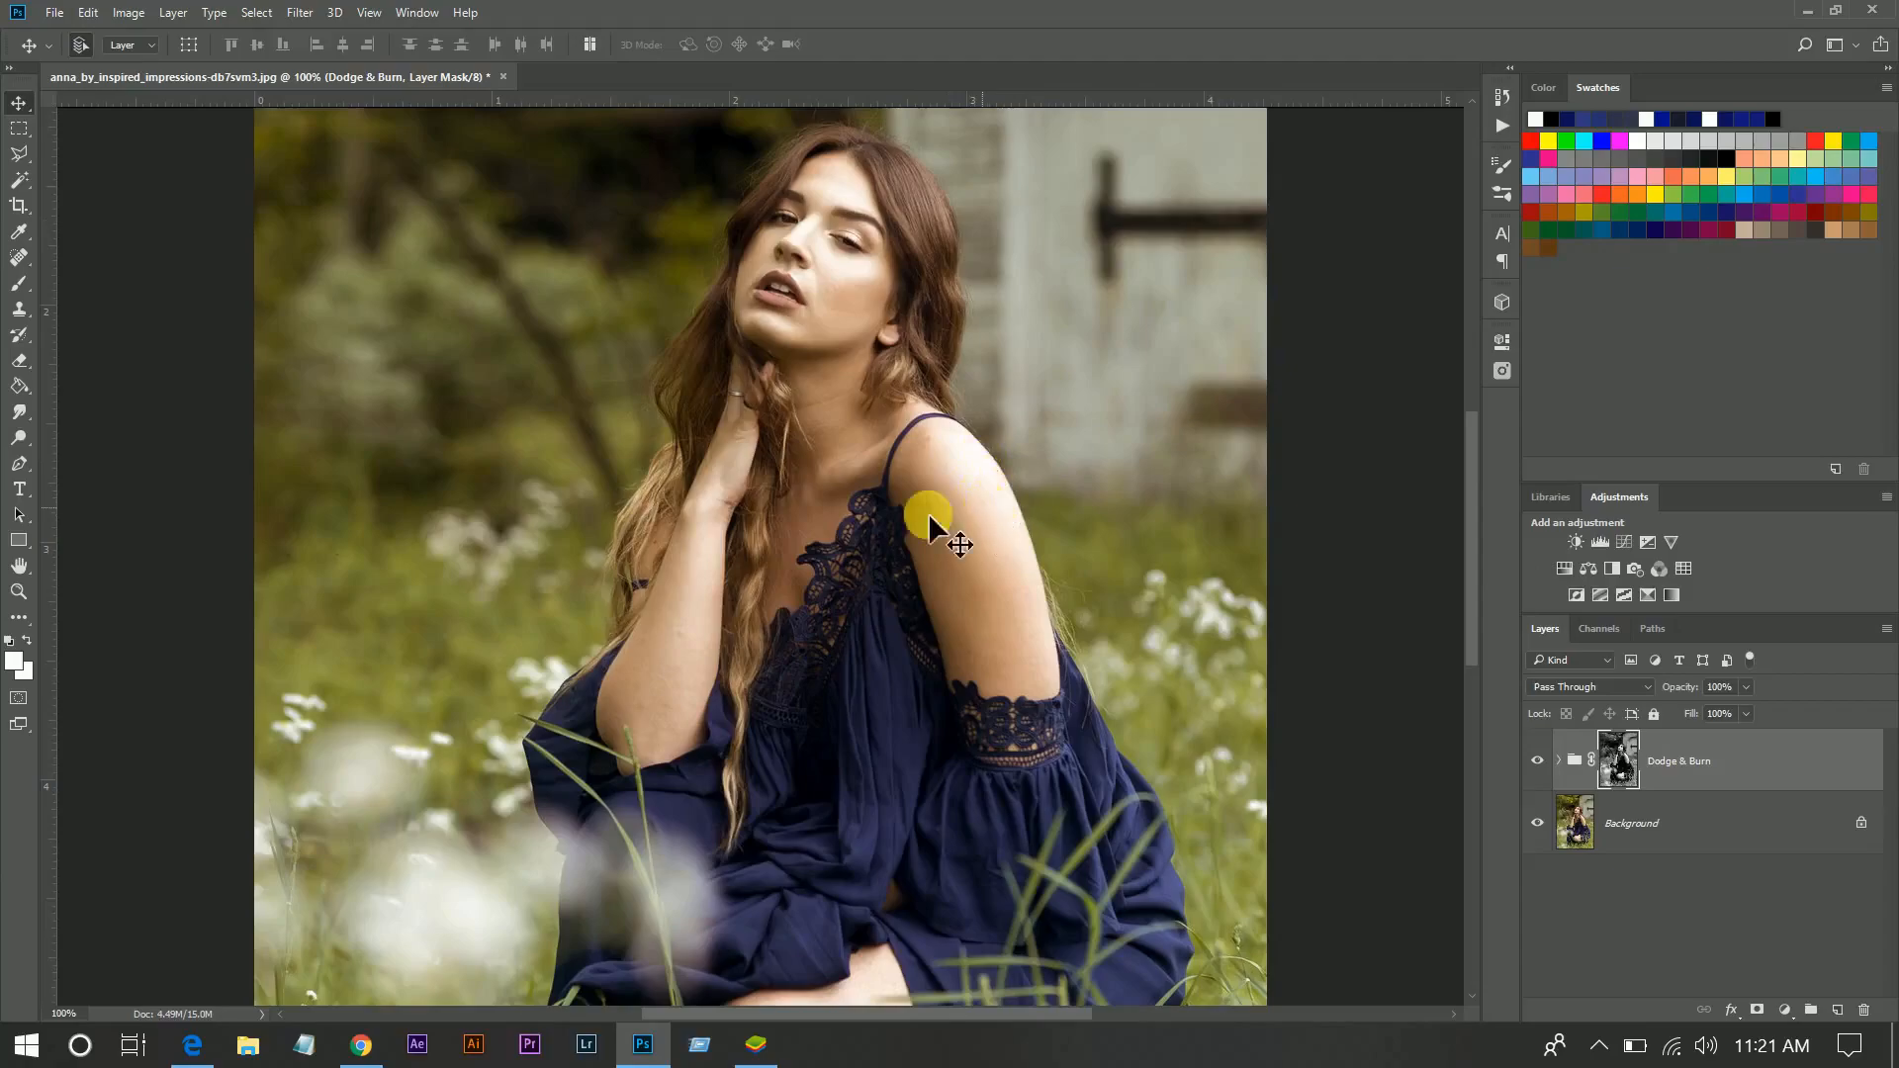
click(1539, 761)
click(1539, 762)
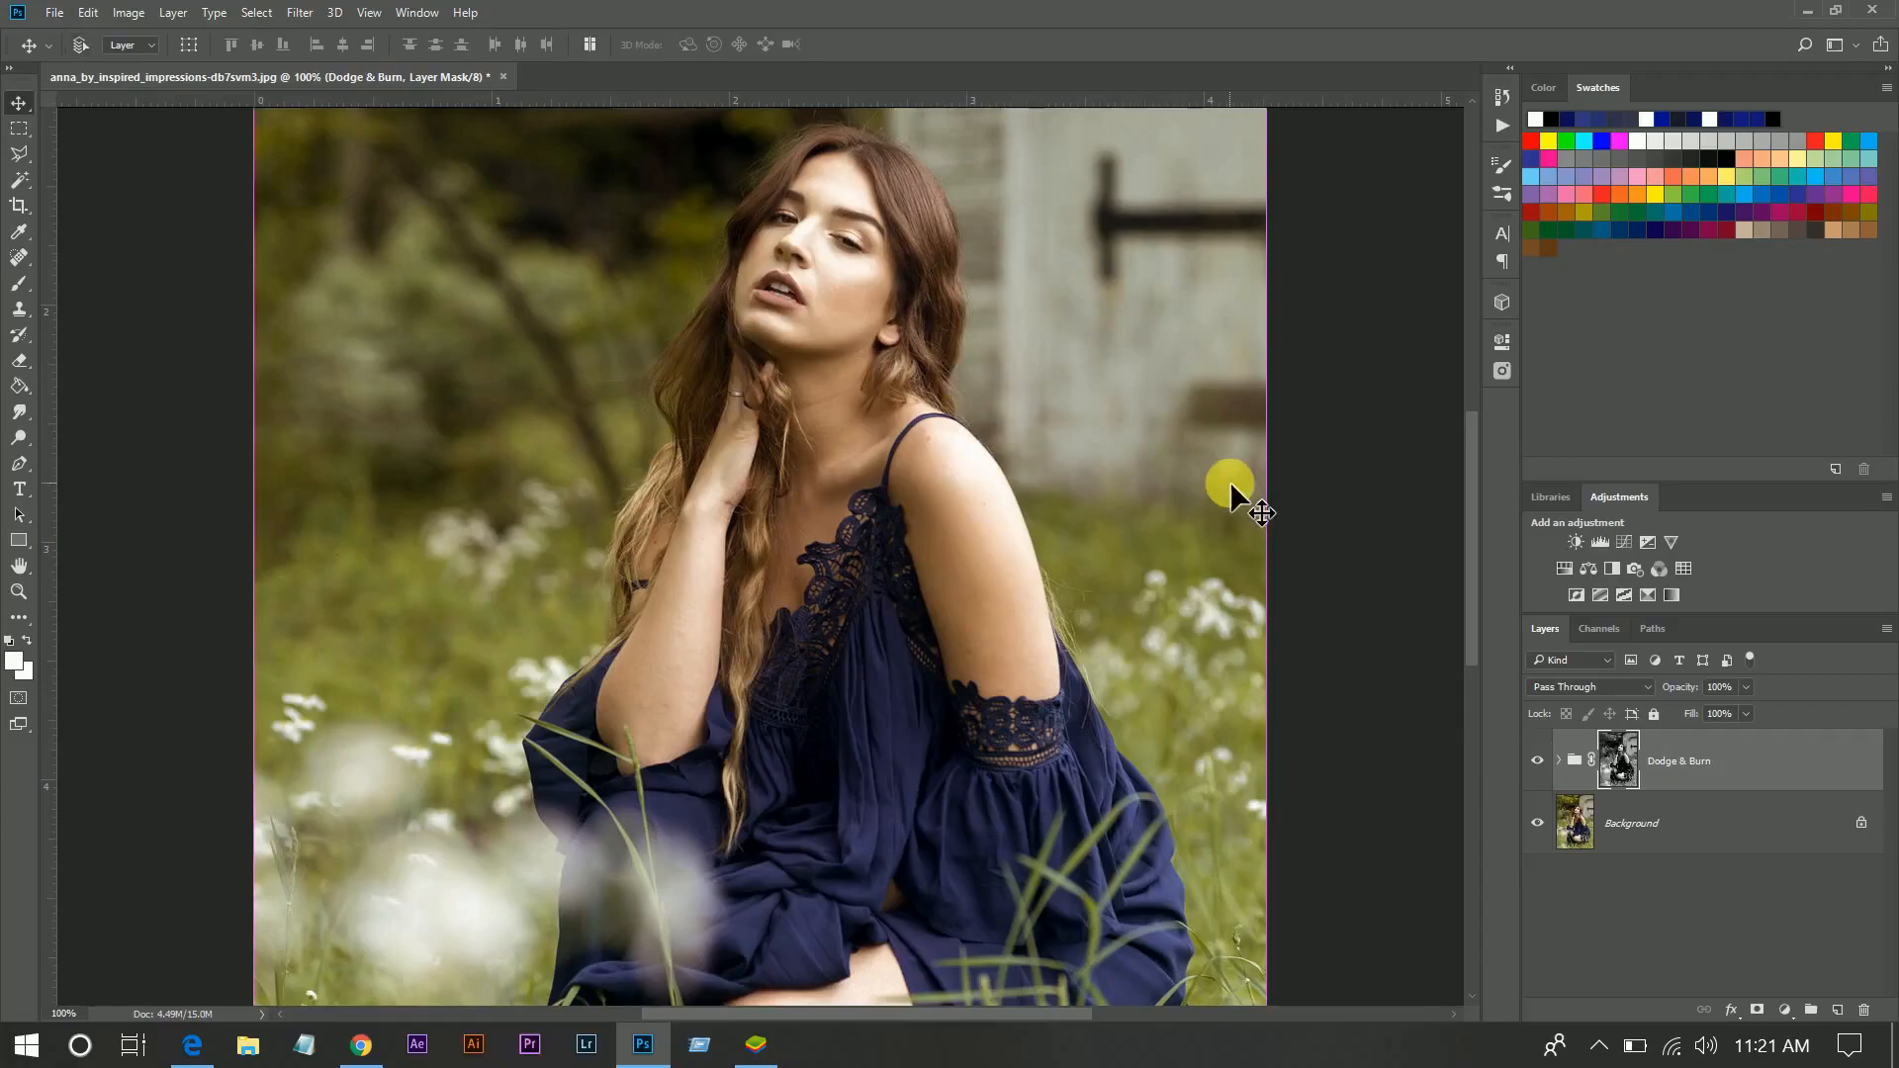
key(ctrl+0)
click(1536, 761)
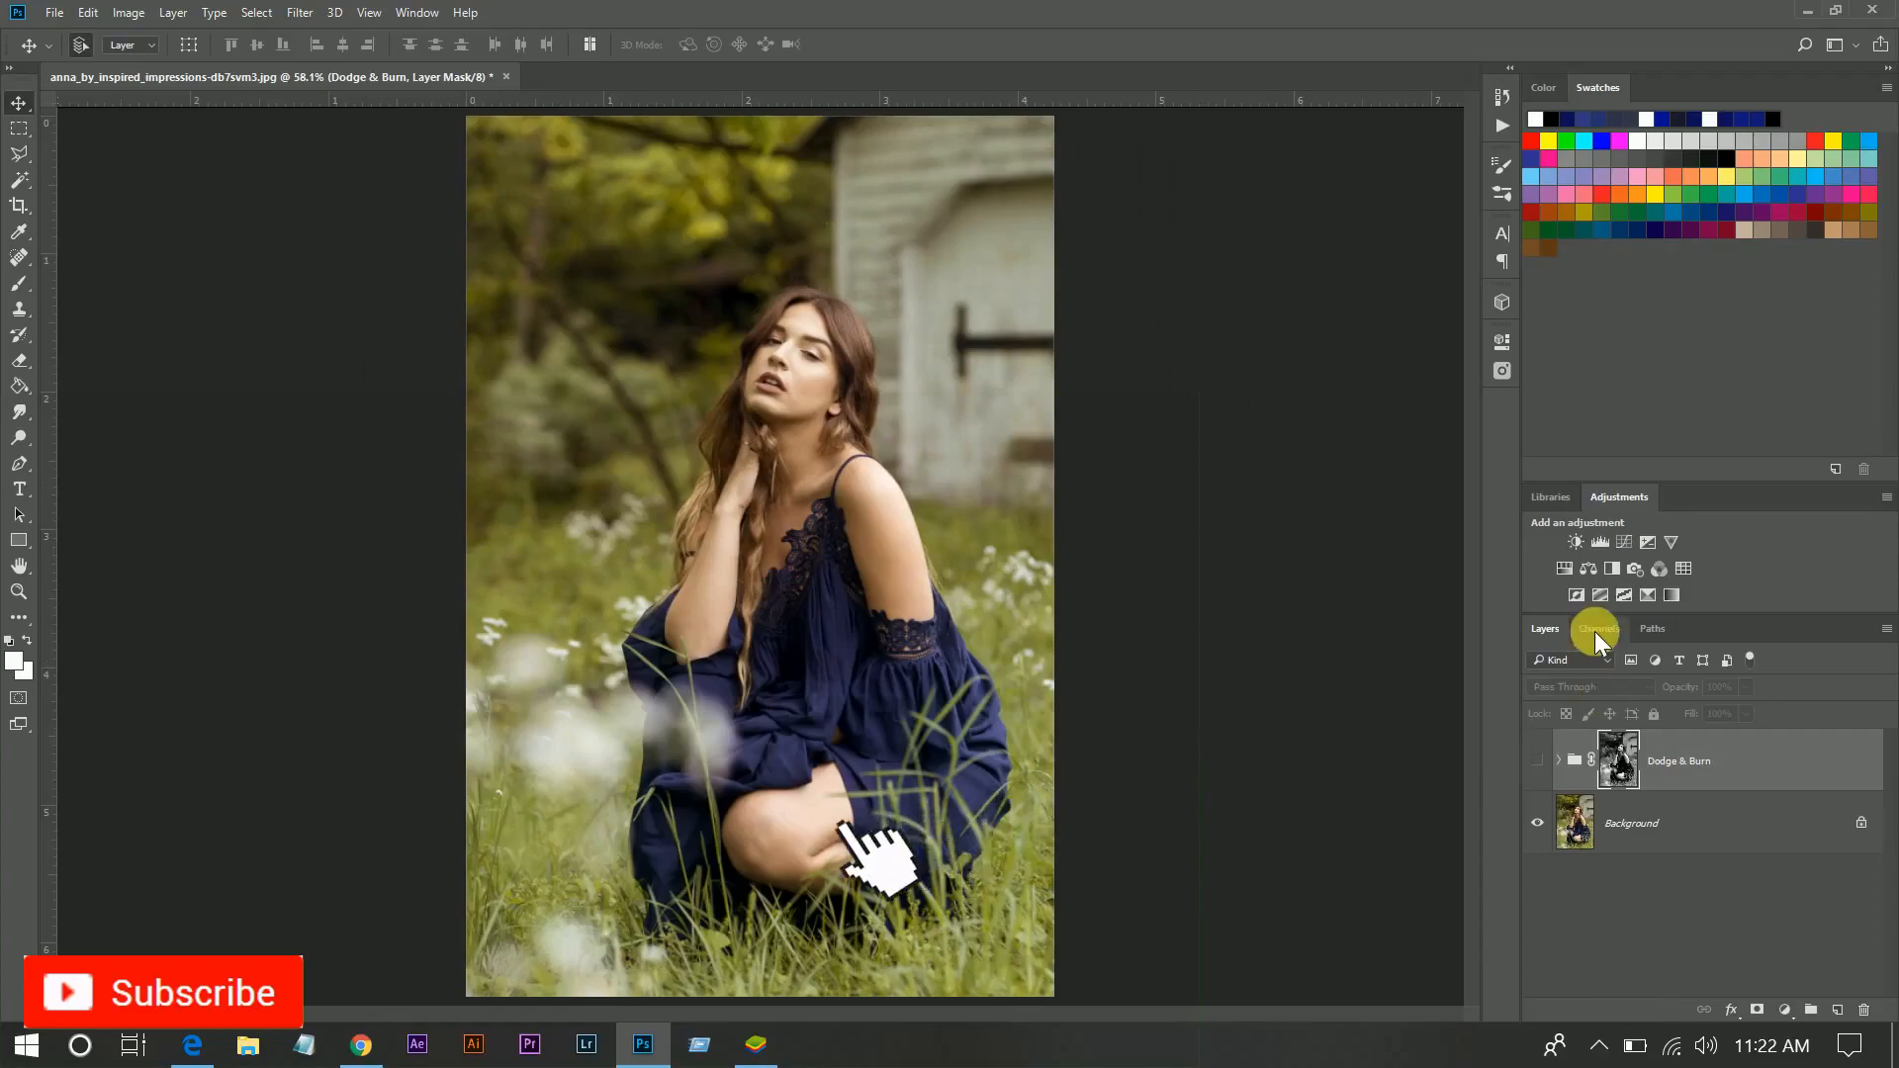
click(1541, 761)
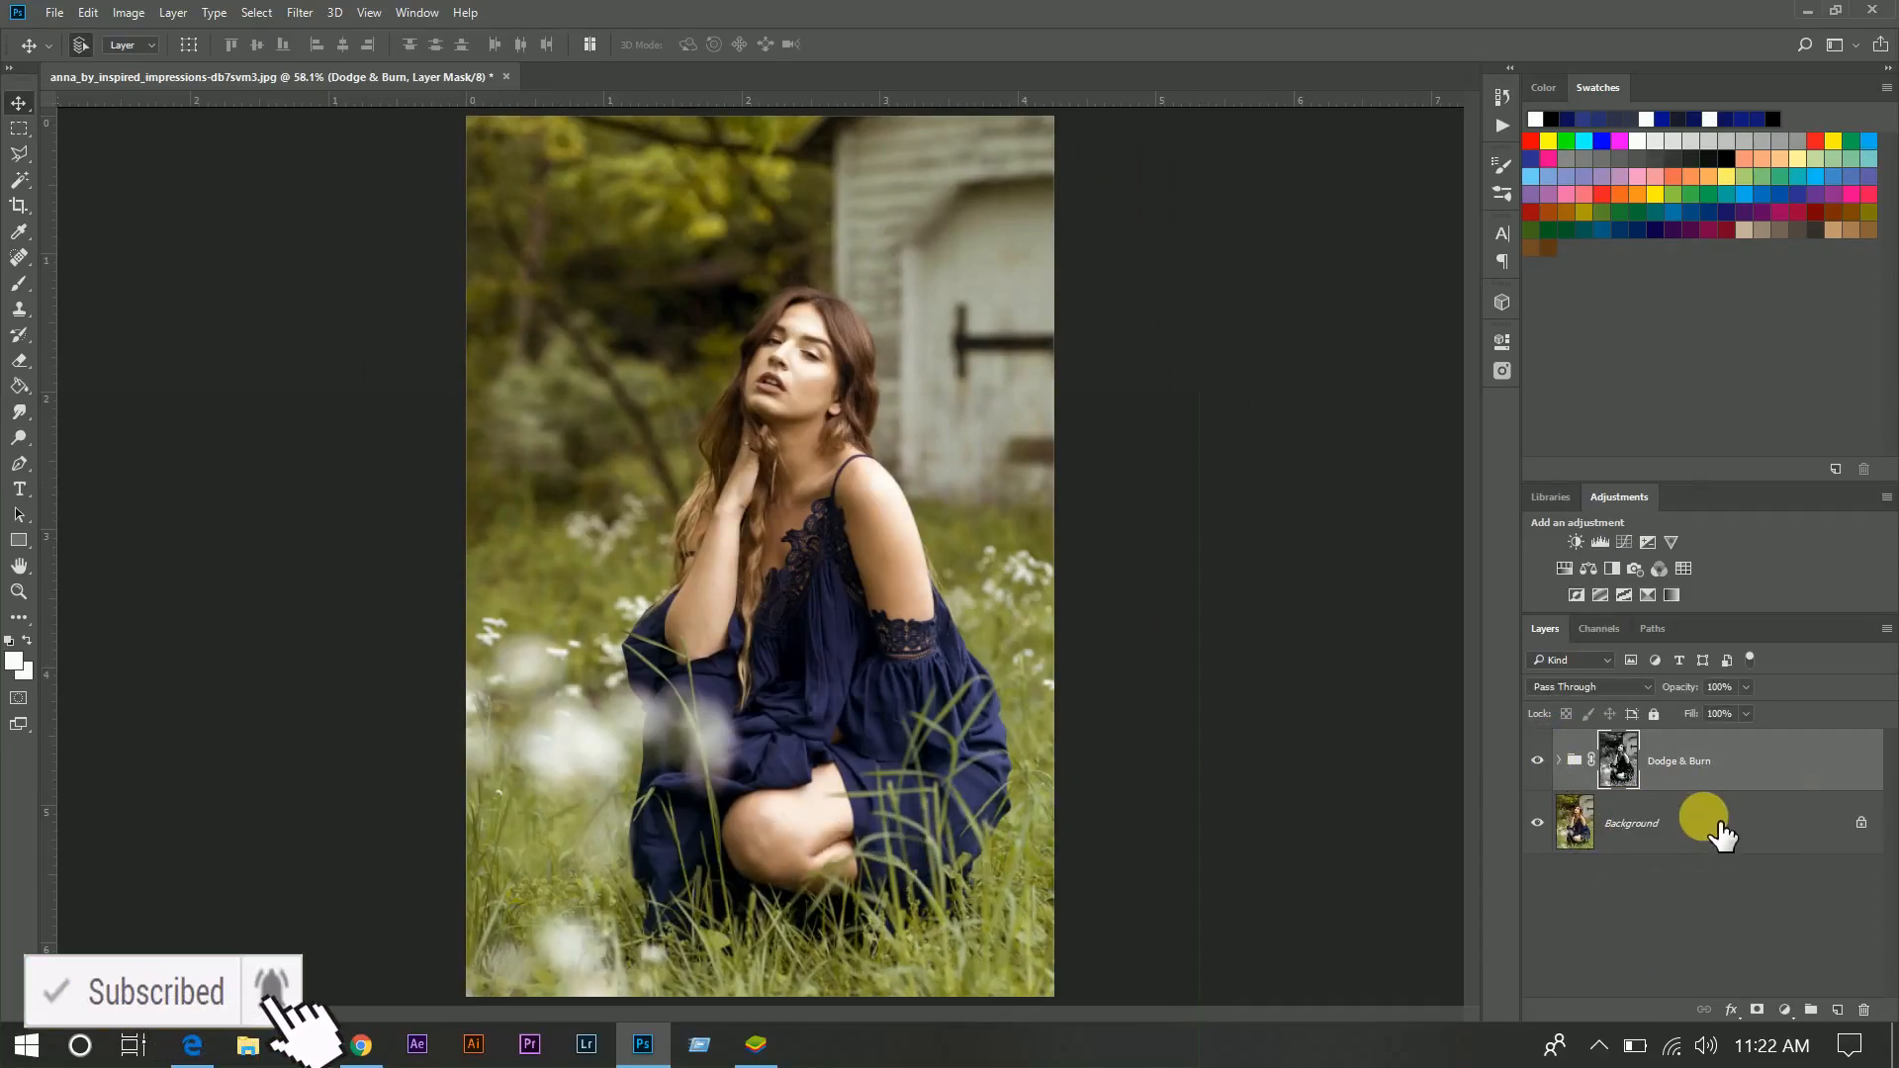
Paint black with the Brush on the Dodge & Burn group's mask over the background around the woman, reducing the brush size to 175
click(1746, 786)
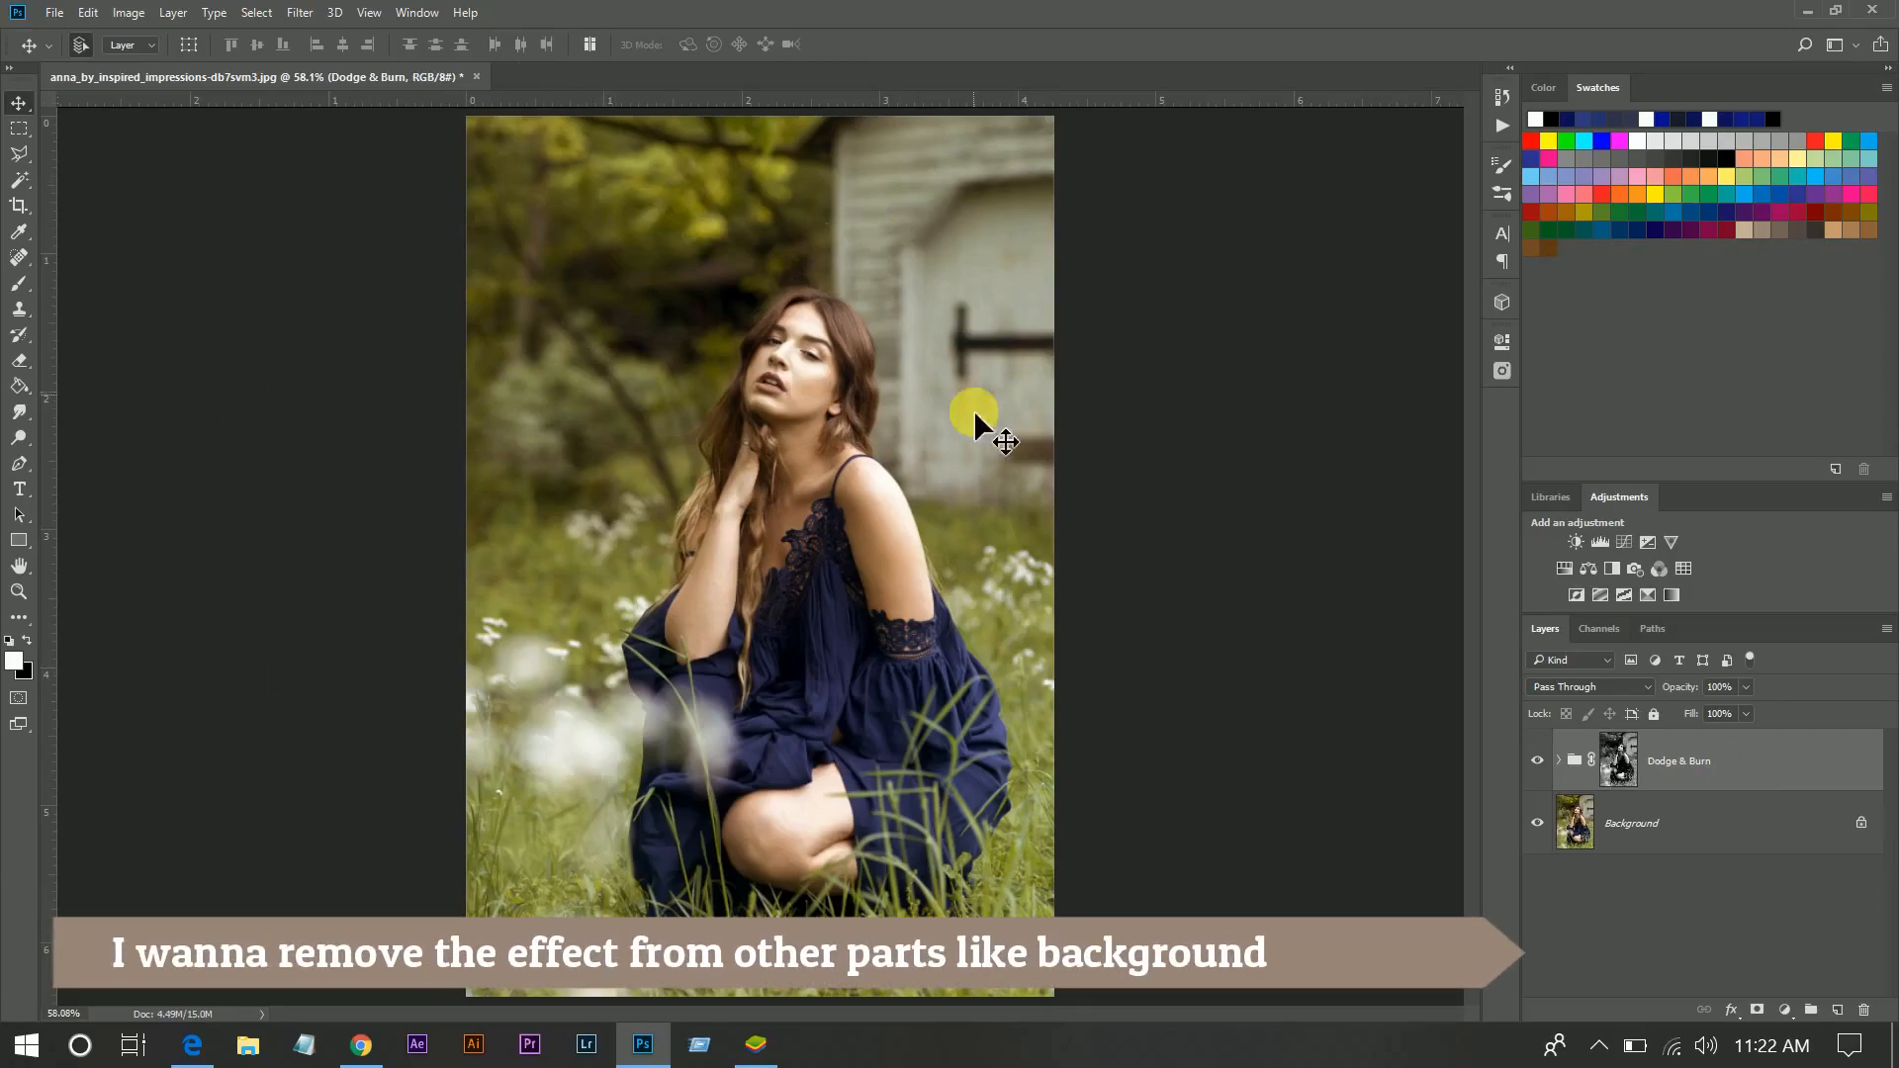
click(1634, 766)
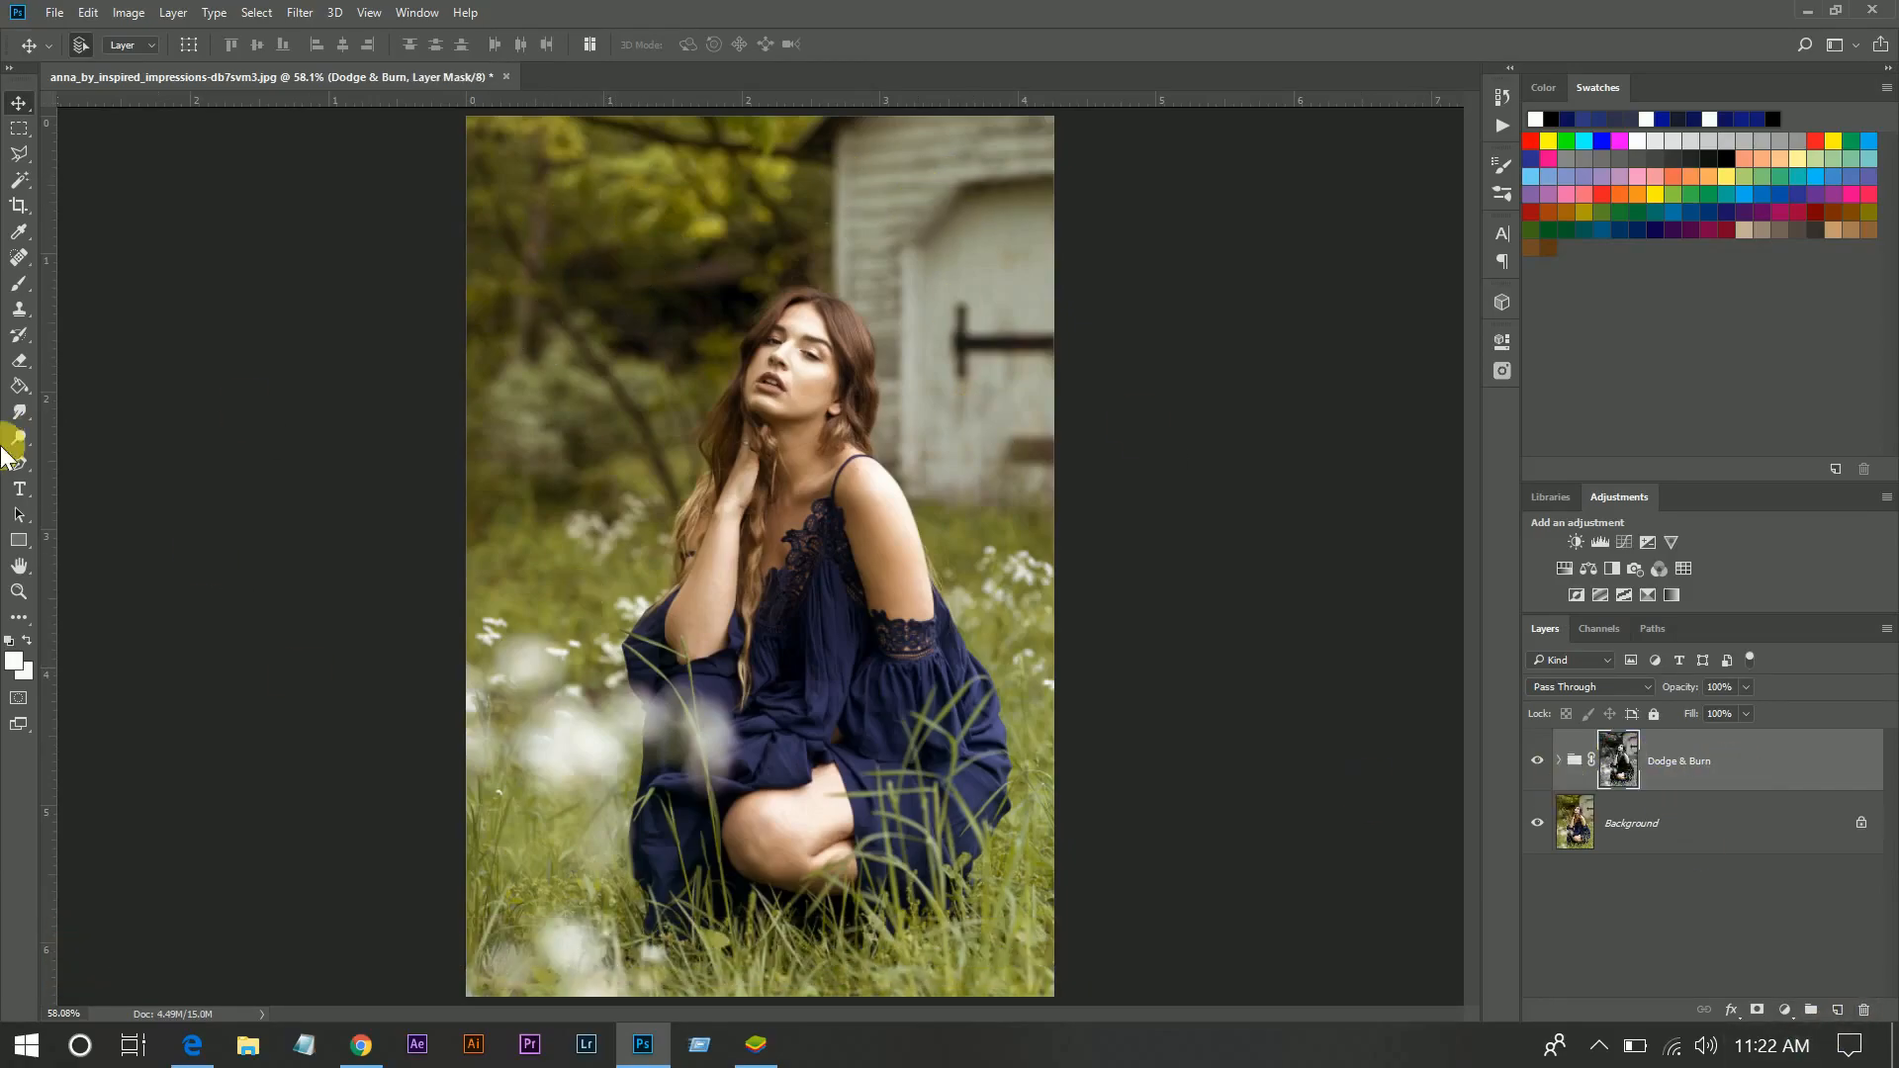
click(20, 289)
click(76, 283)
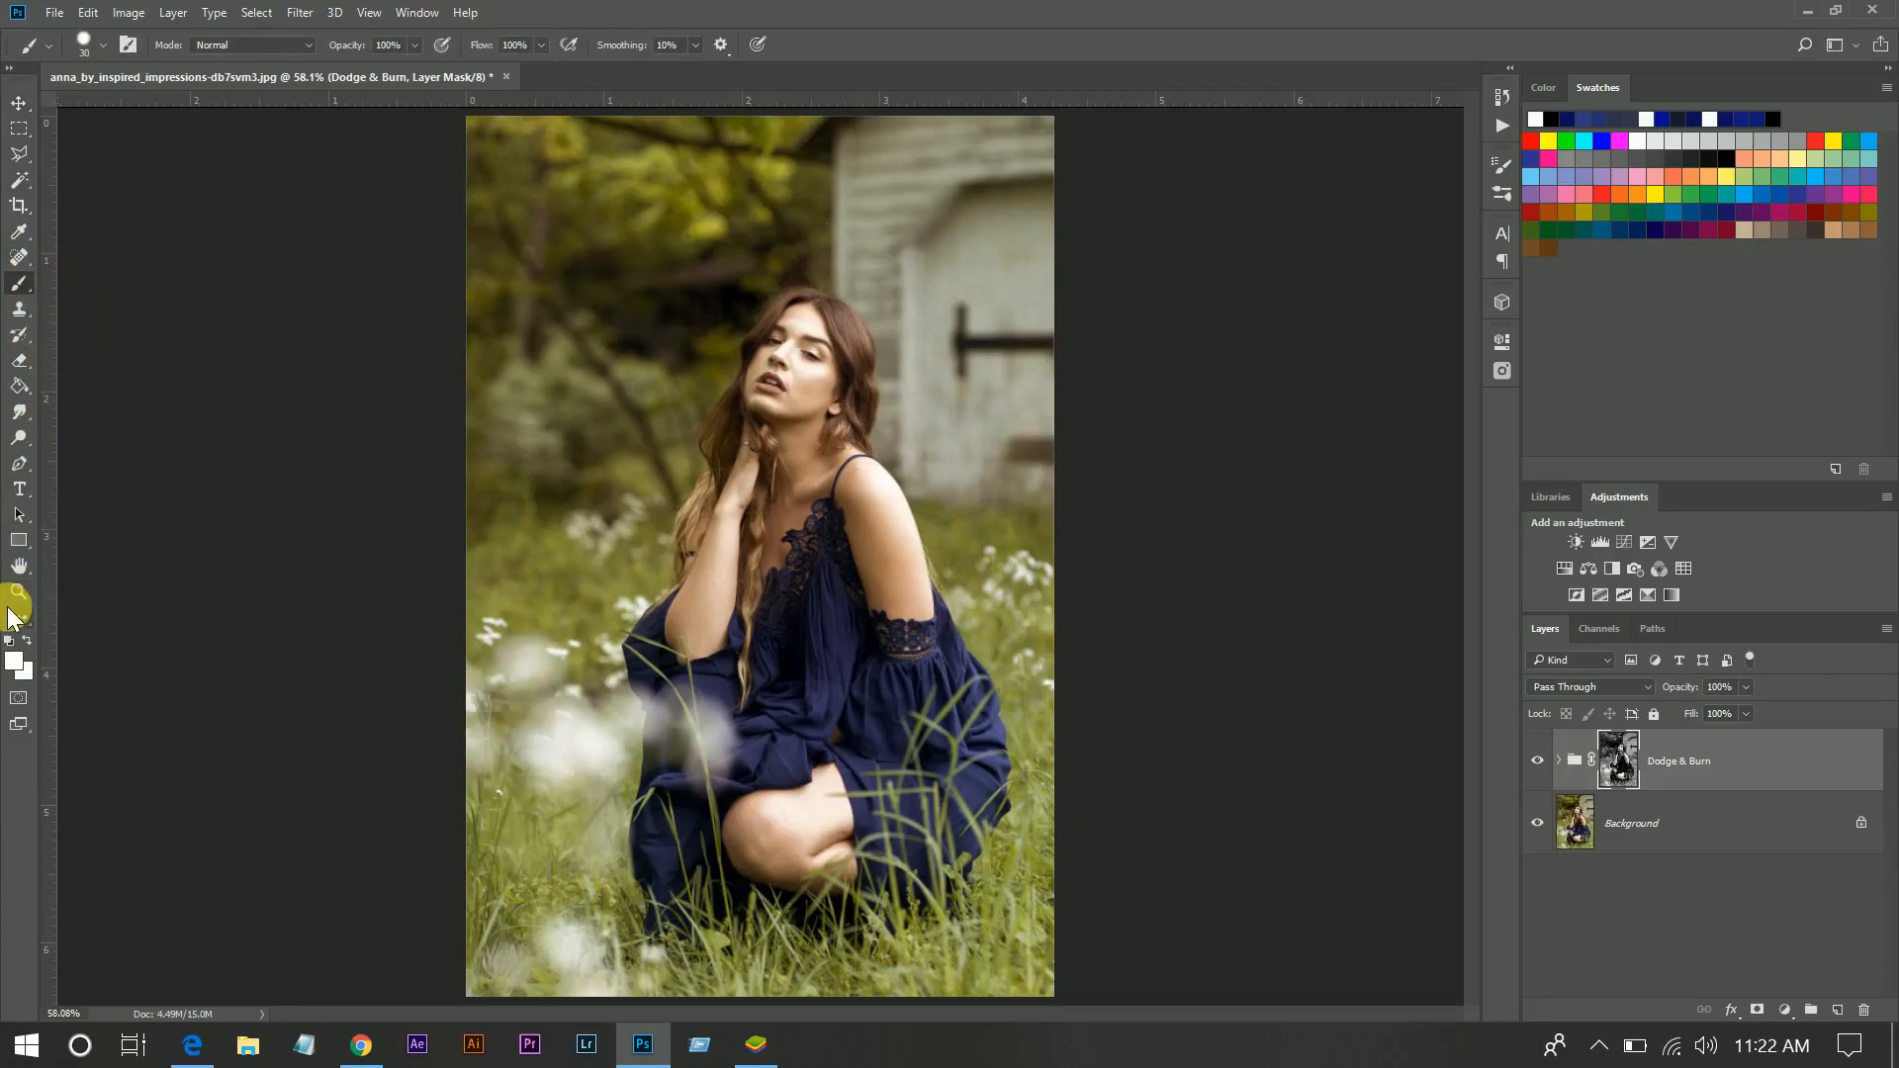
click(9, 642)
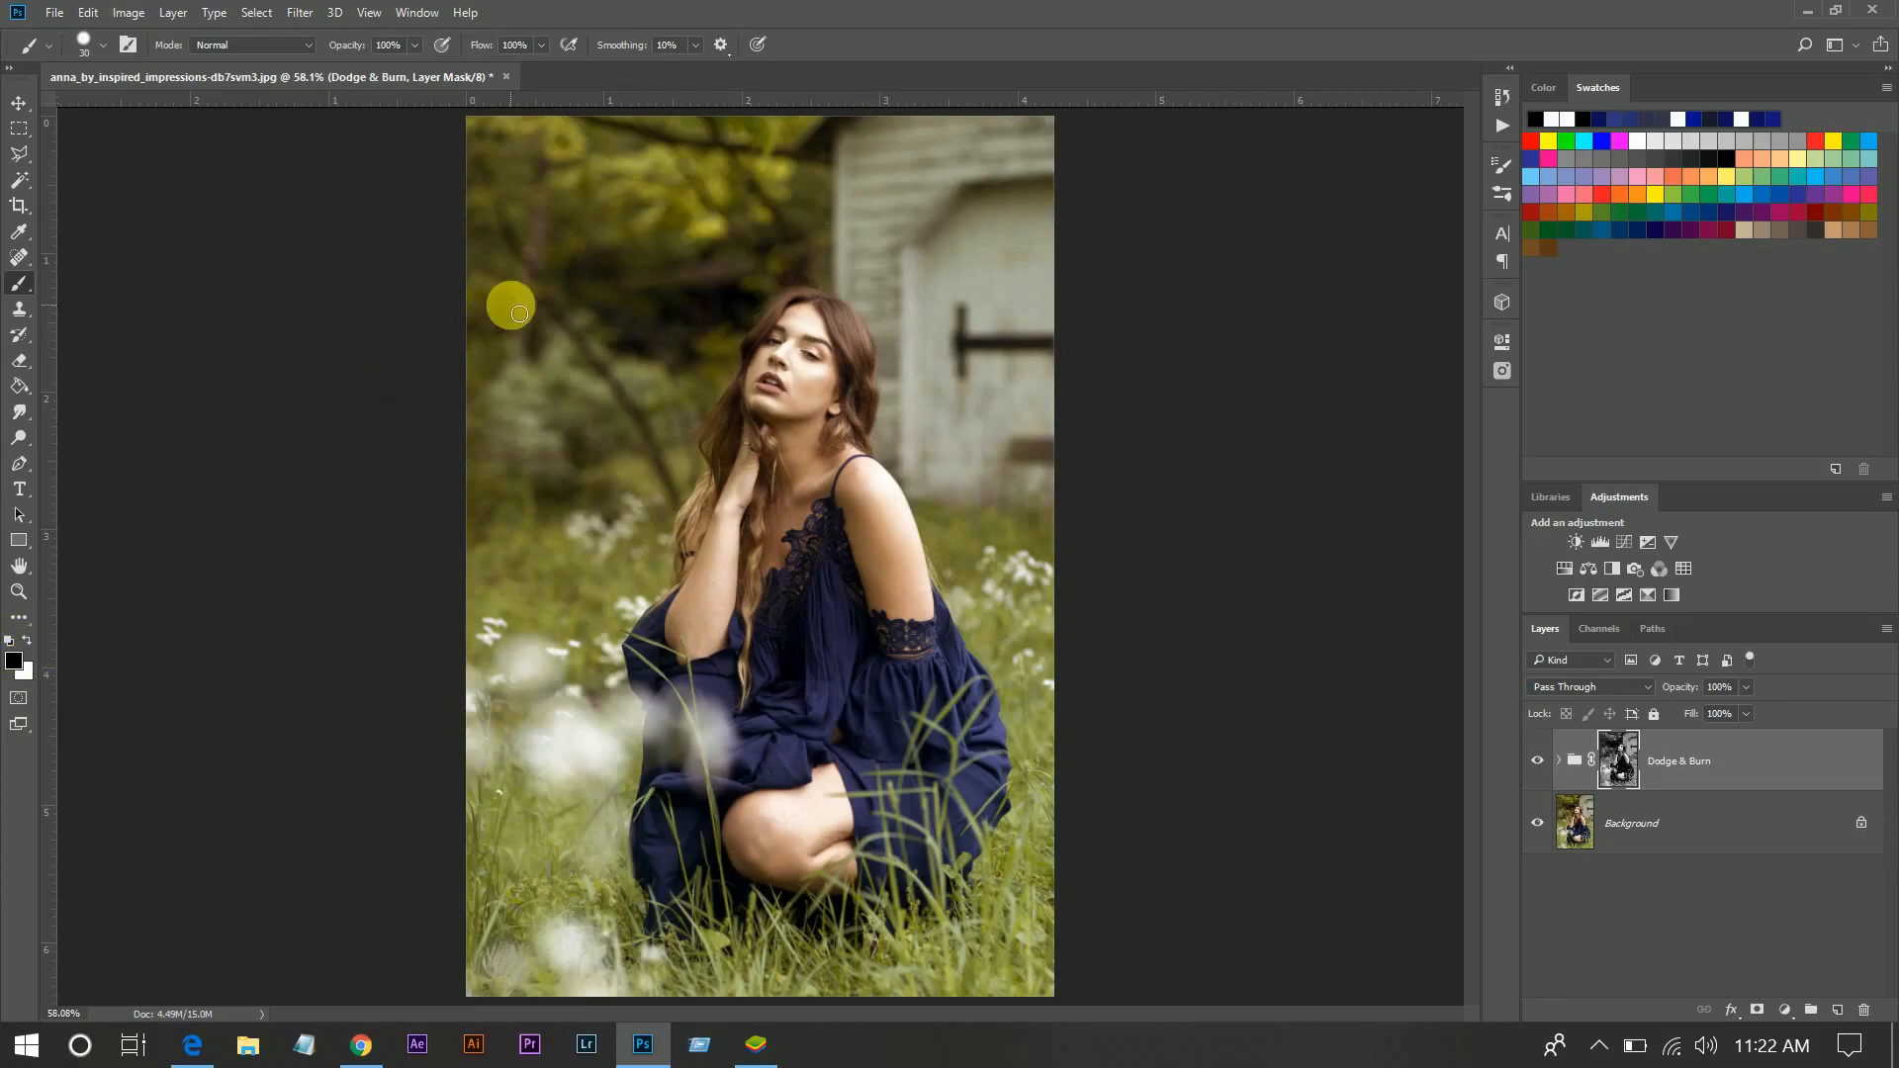
key(bracketright)
key(bracketright)
key(bracketright)
key(bracketright)
key(bracketright)
key(bracketright)
key(bracketright)
key(bracketright)
key(bracketright)
key(bracketright)
key(bracketright)
key(bracketright)
key(bracketright)
key(bracketright)
key(bracketright)
key(bracketright)
key(bracketright)
key(bracketright)
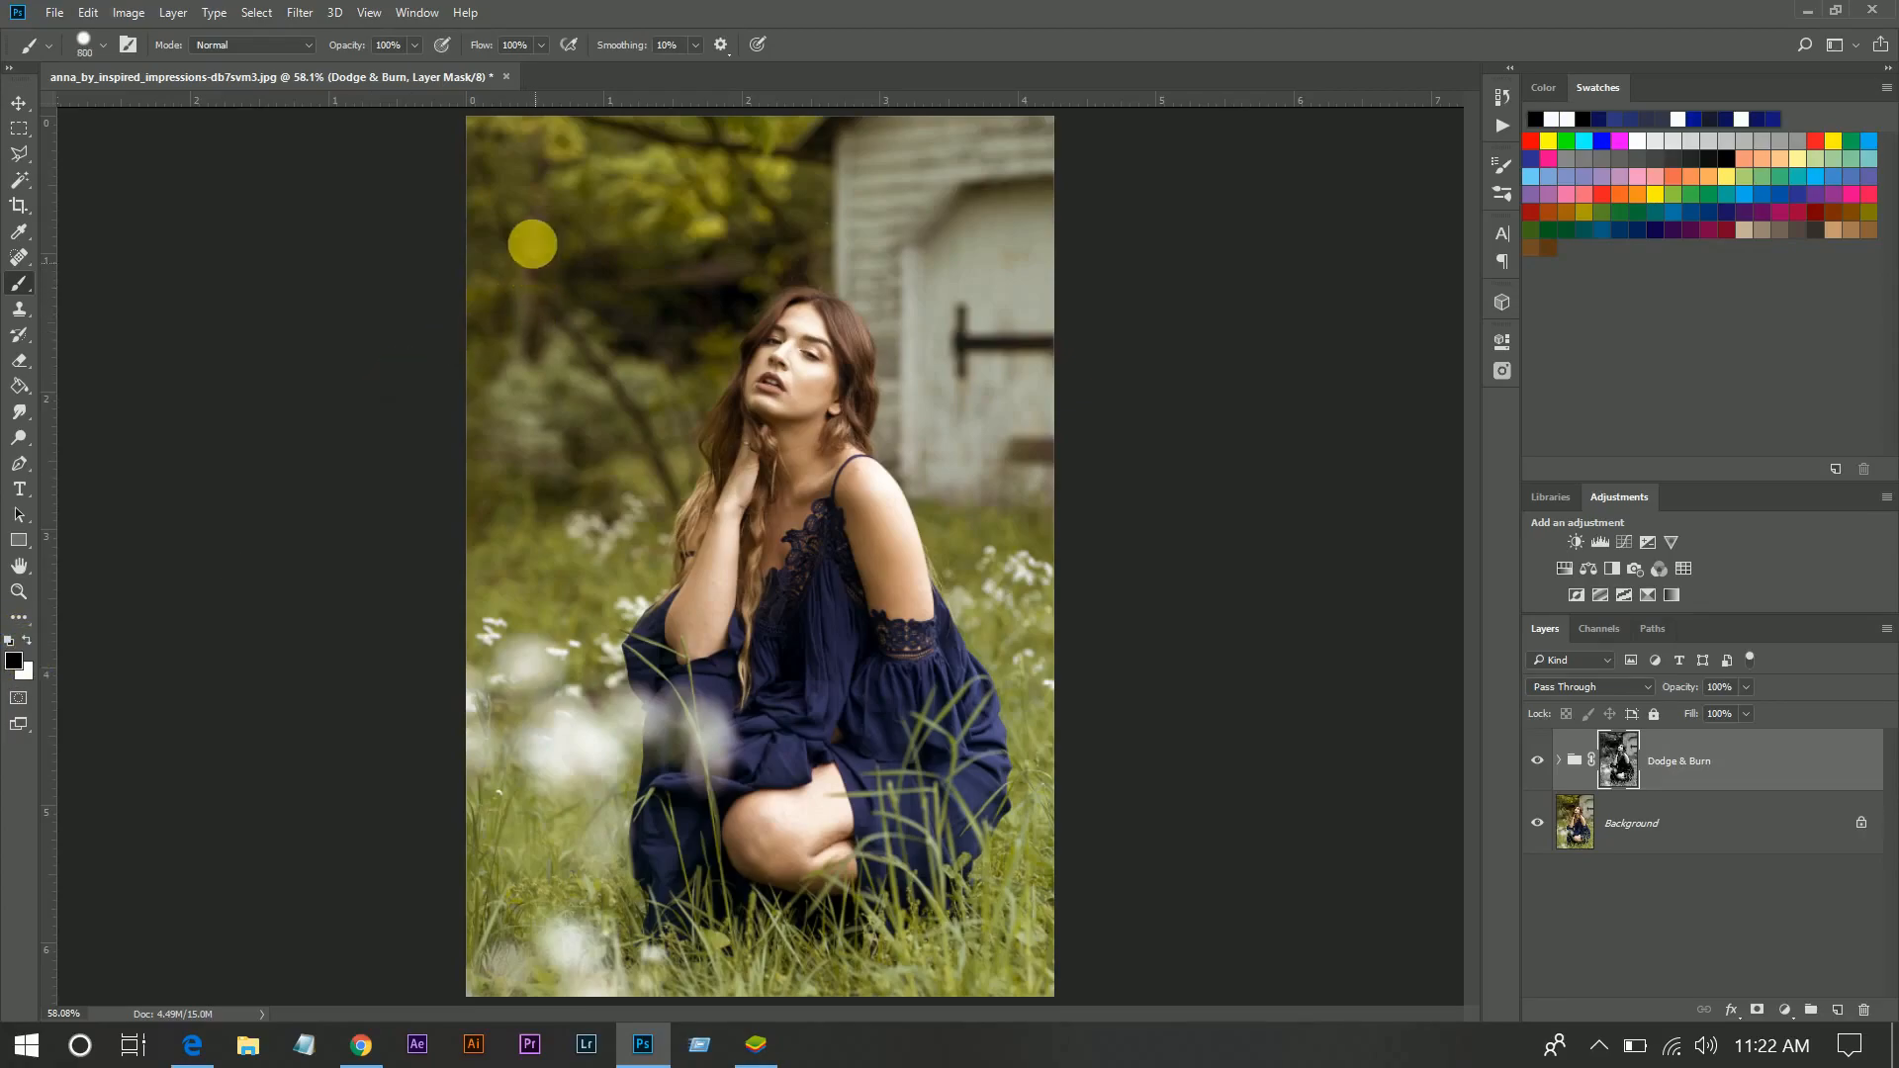
key(bracketleft)
key(bracketleft)
key(bracketleft)
key(bracketleft)
key(bracketleft)
key(bracketleft)
key(bracketleft)
key(bracketleft)
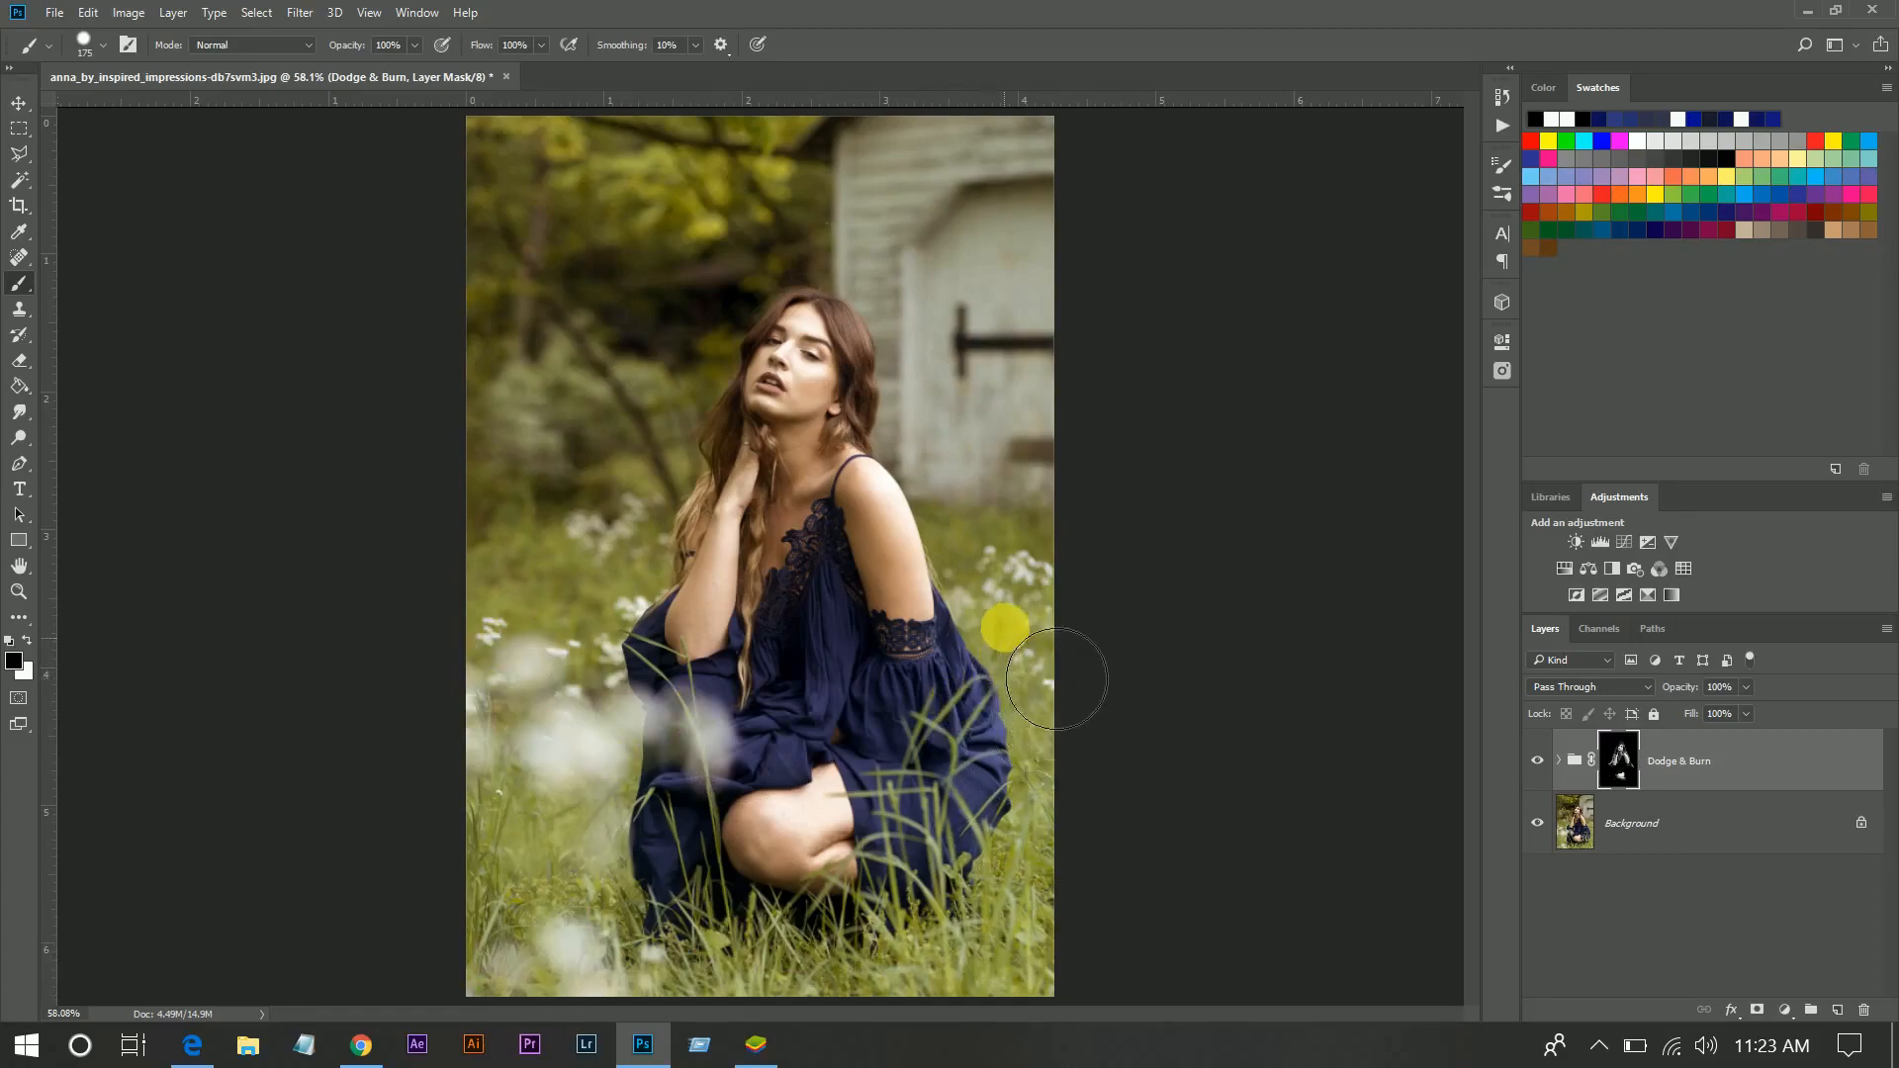
Stamp all visible layers into a new layer above the Dodge & Burn group and convert it to a smart object
click(1537, 760)
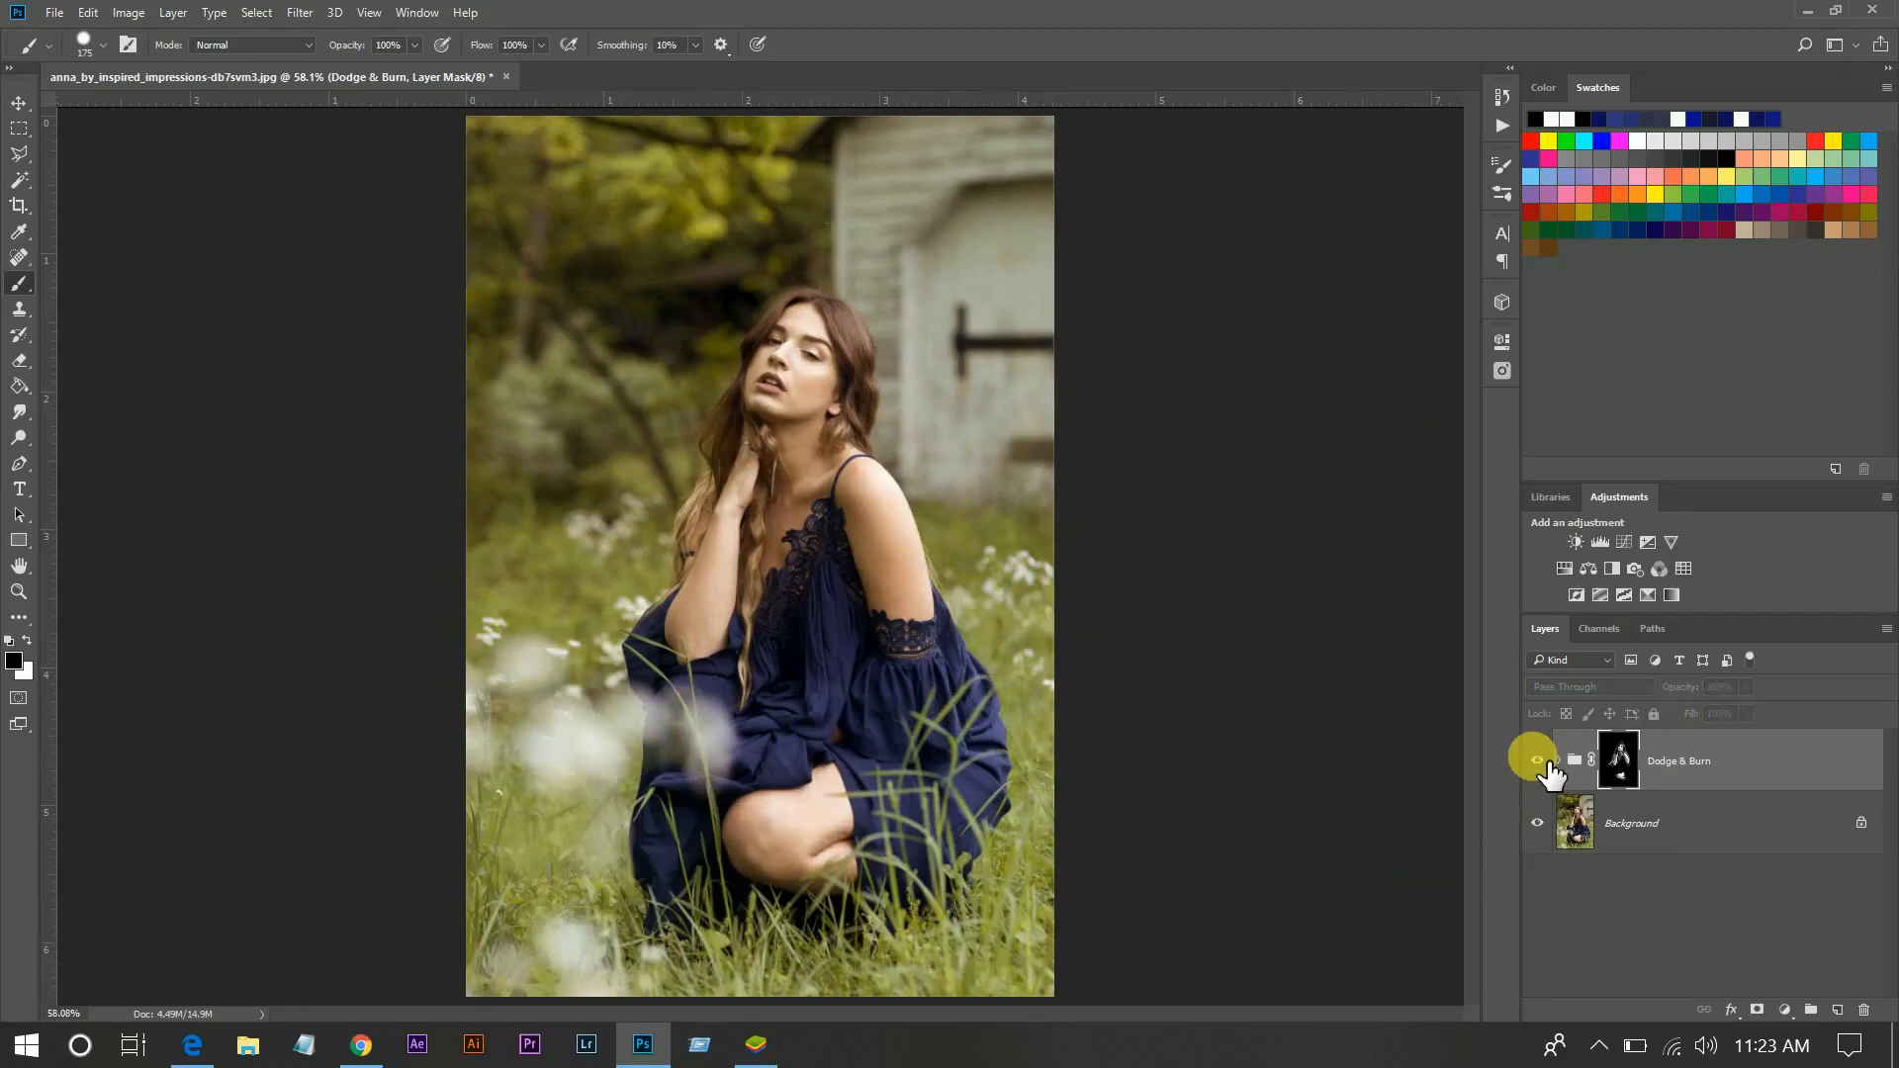
click(1539, 761)
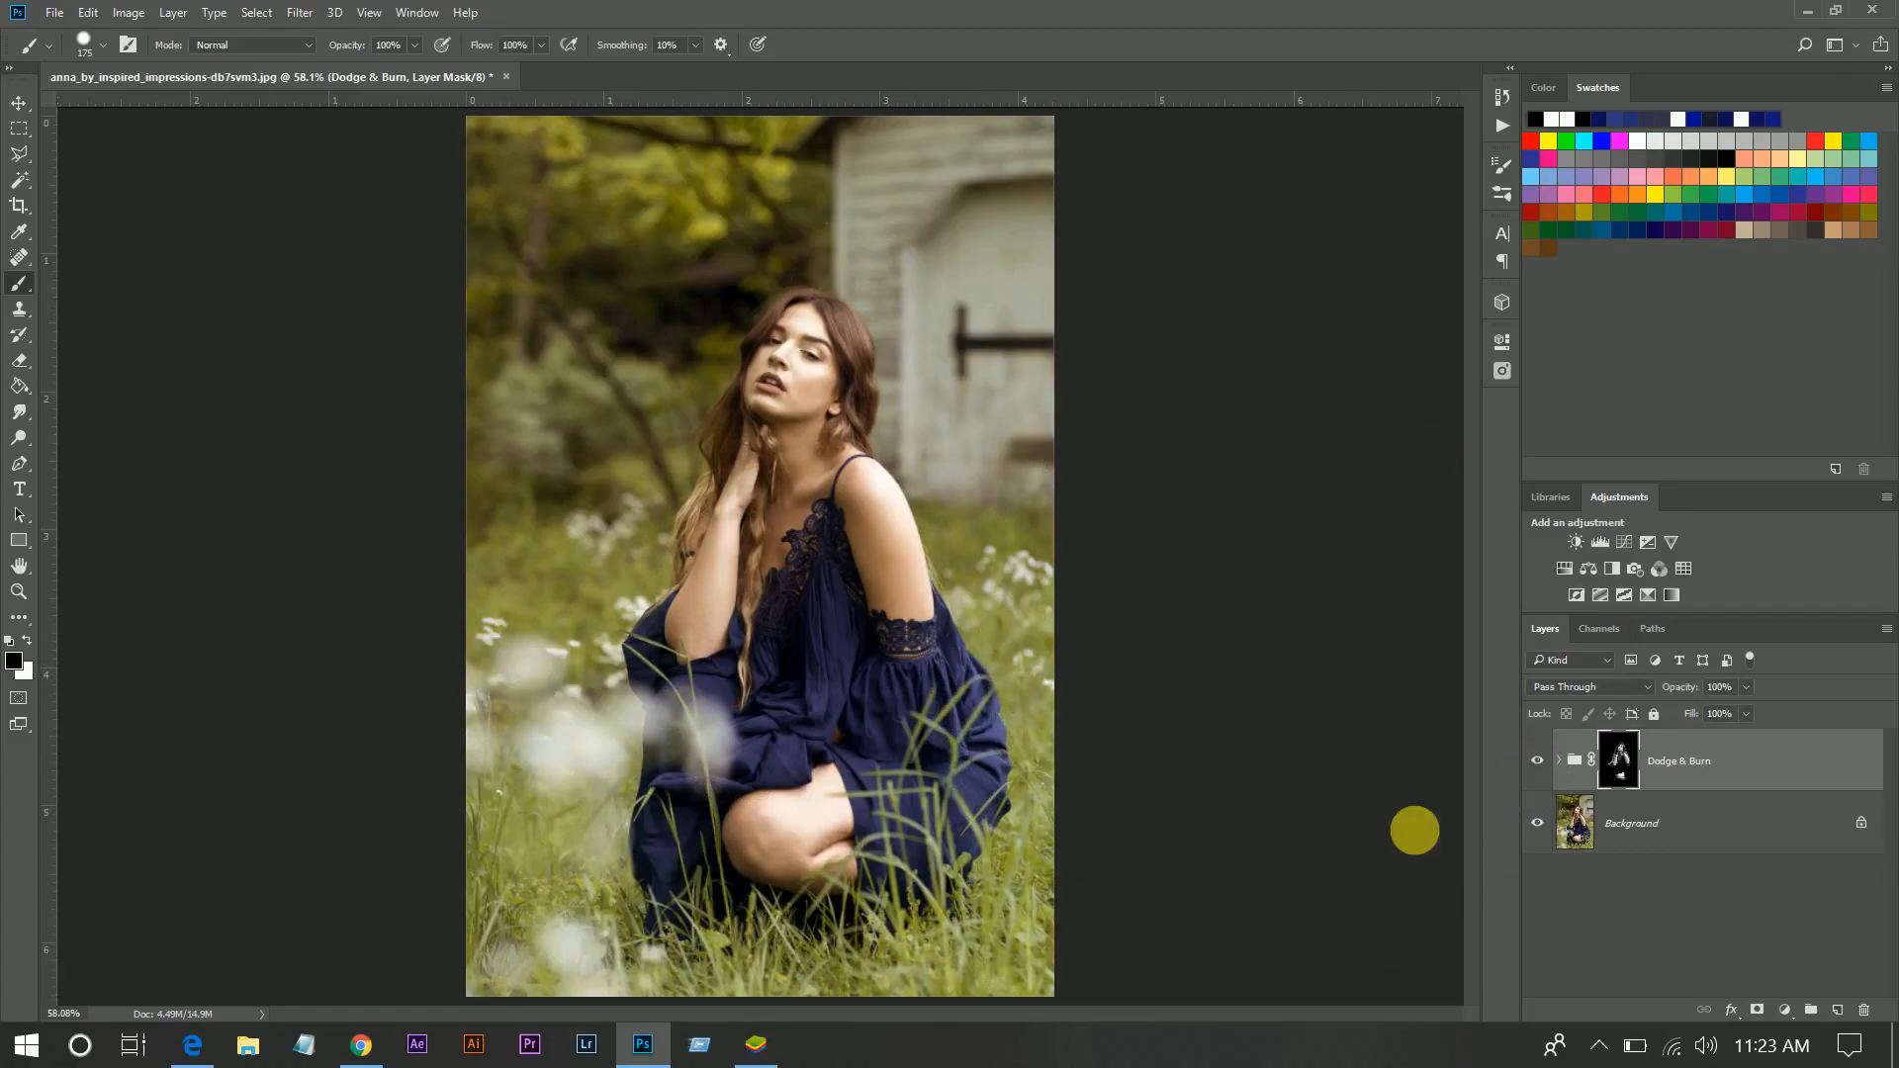
click(1745, 781)
key(x)
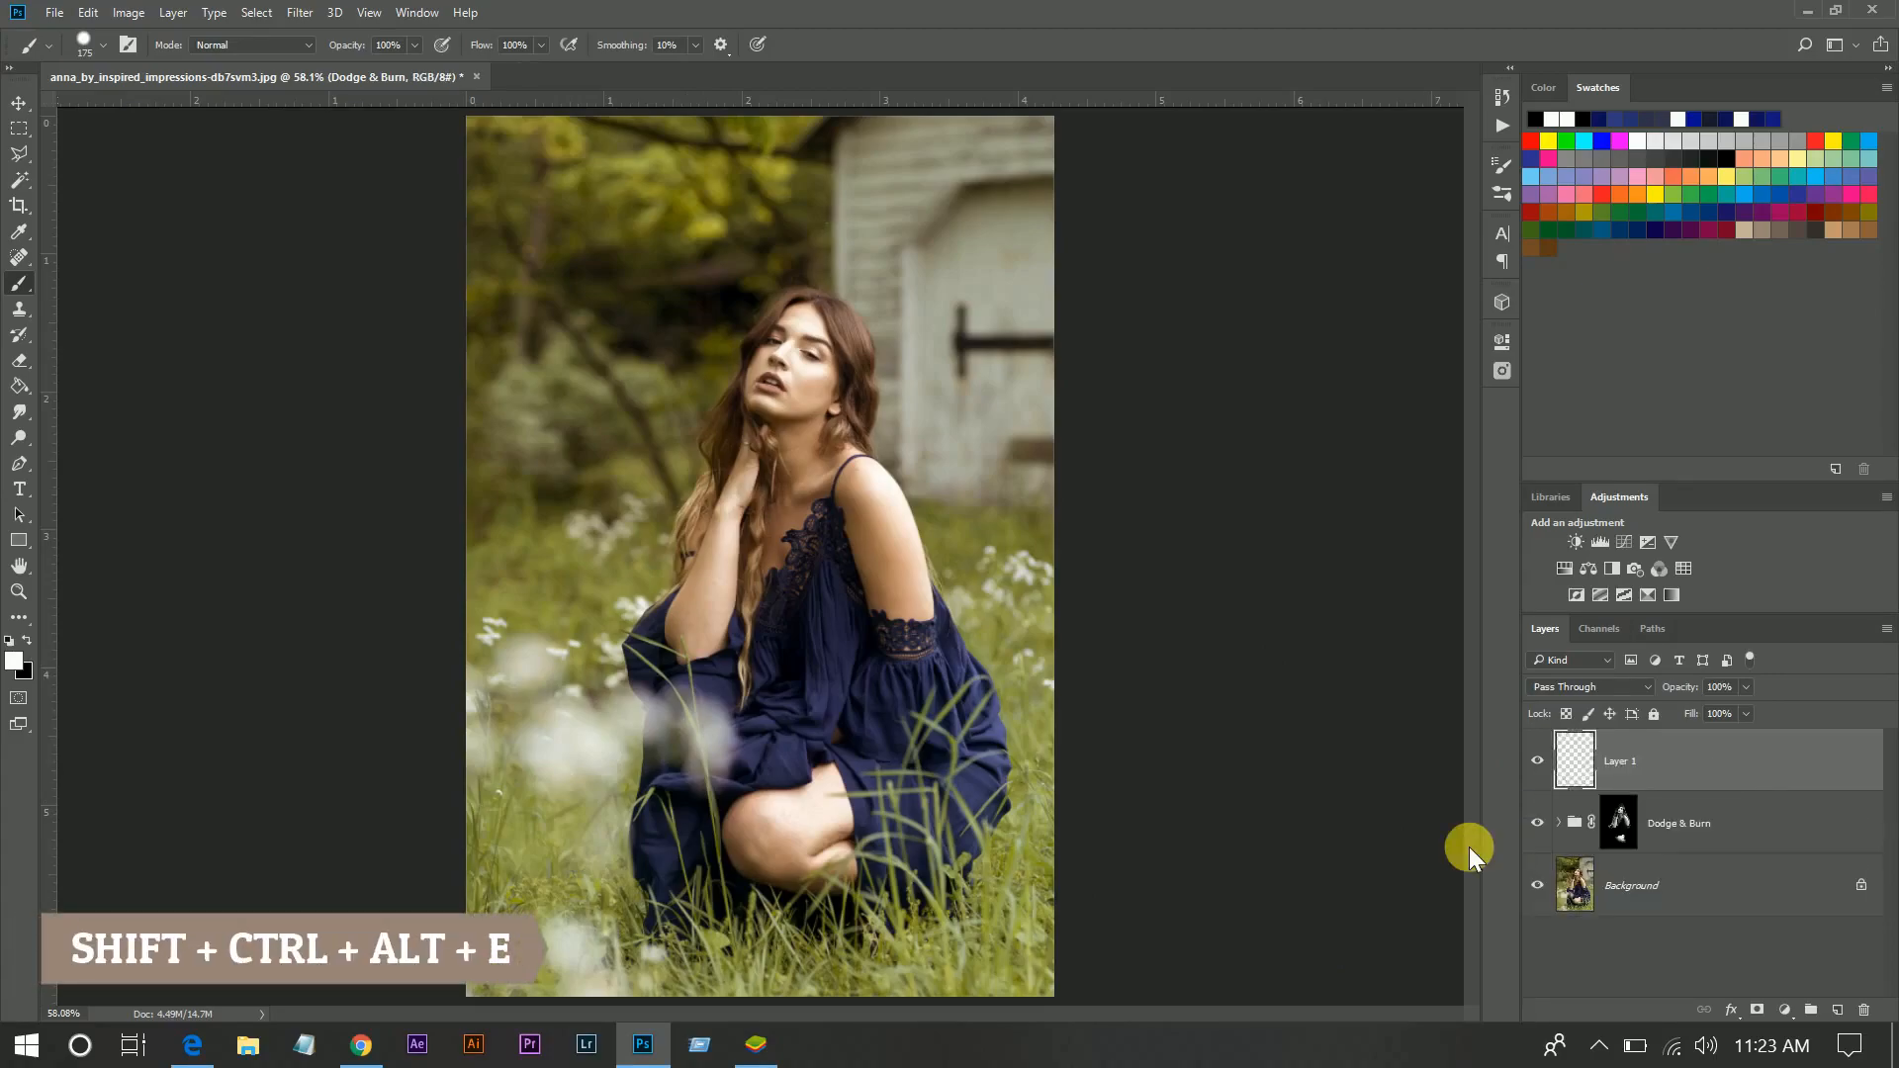
right_click(1672, 763)
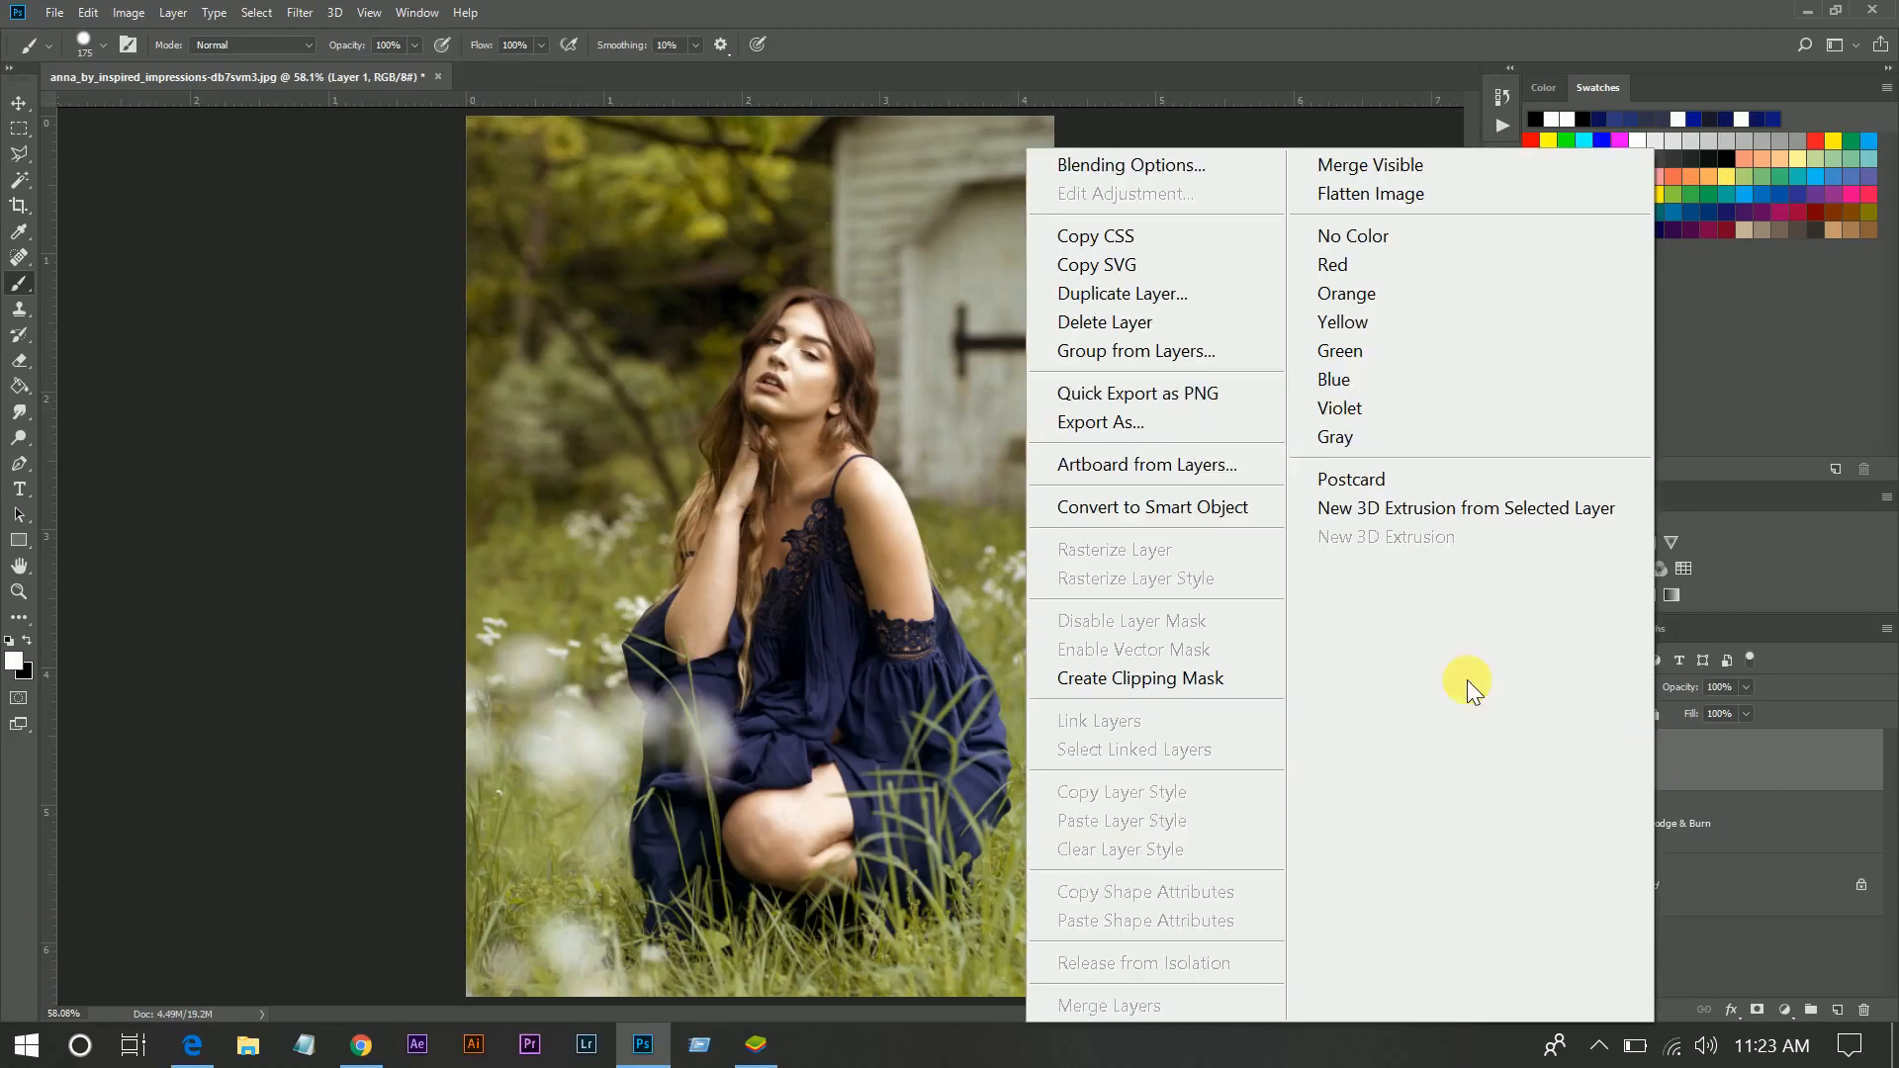
click(1171, 509)
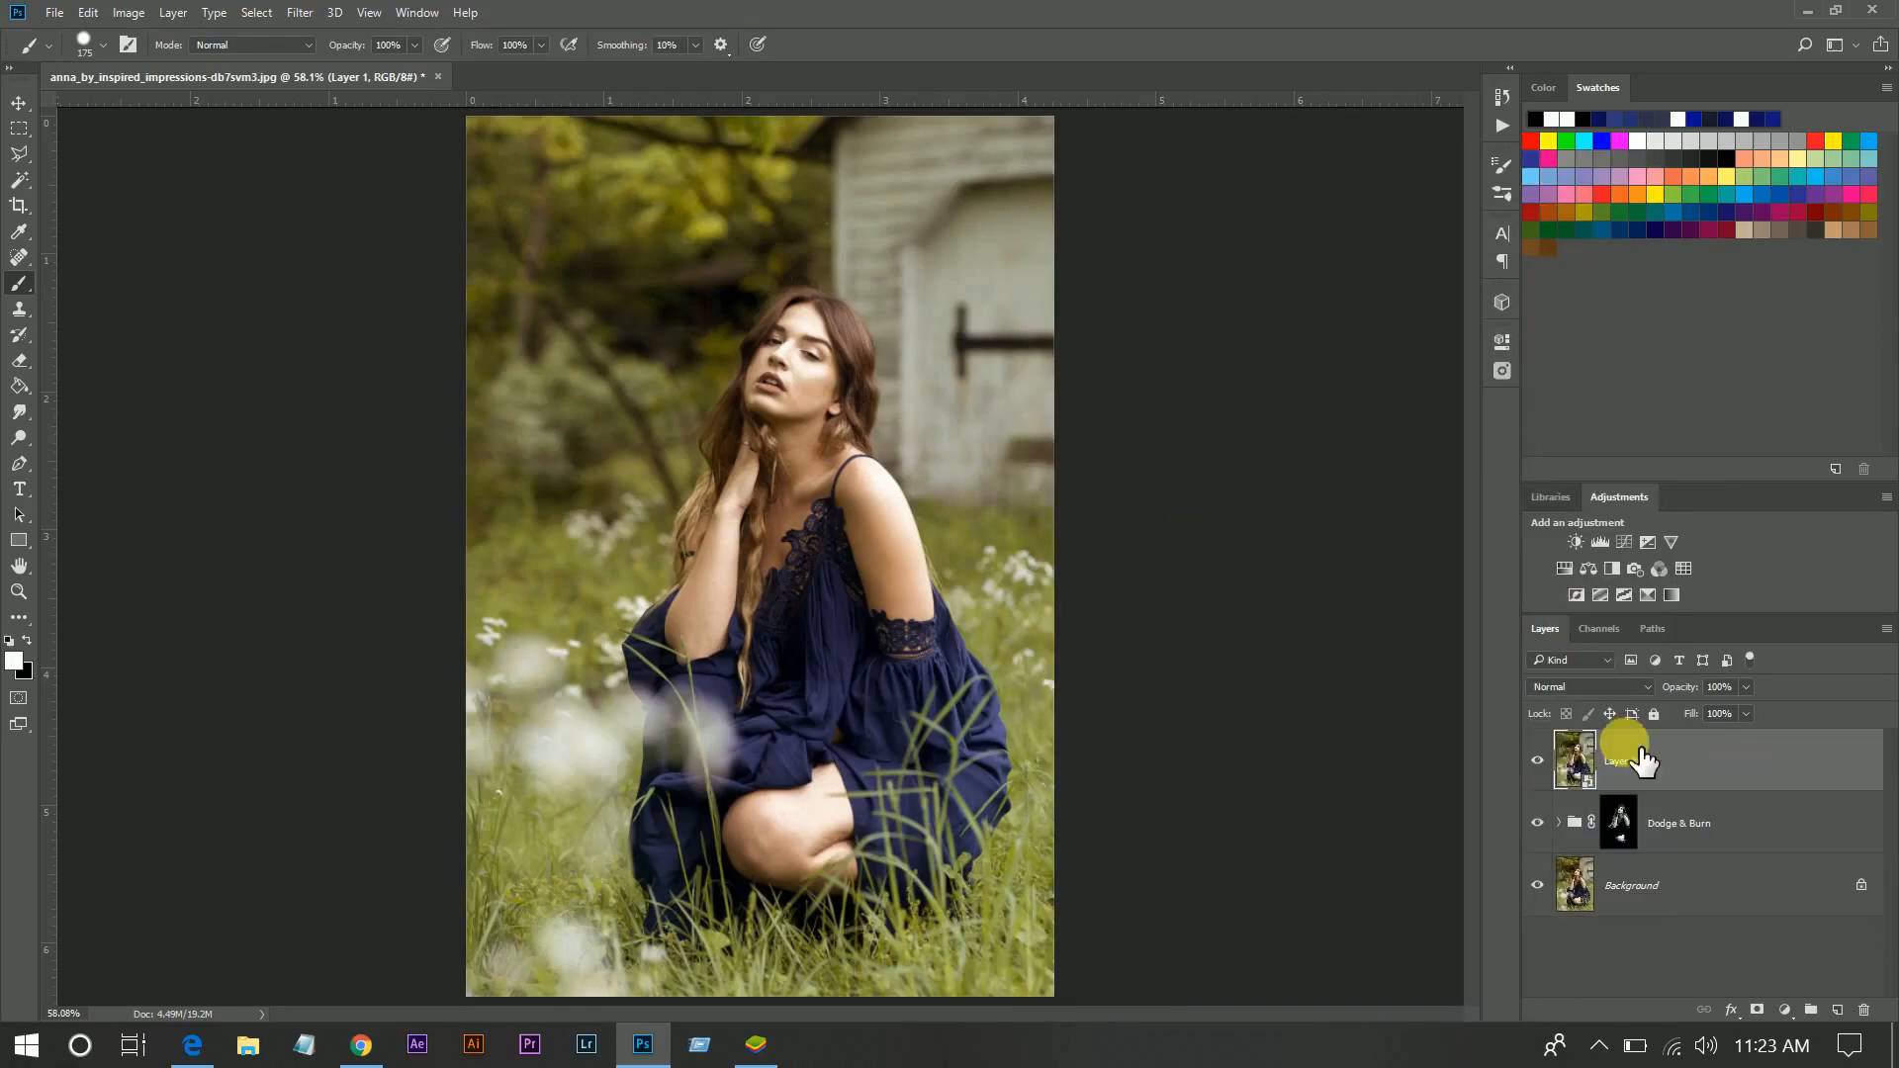
Apply the Camera Raw Filter to the stamped smart object with Contrast +15, Highlights -30 and Shadows +5
click(300, 12)
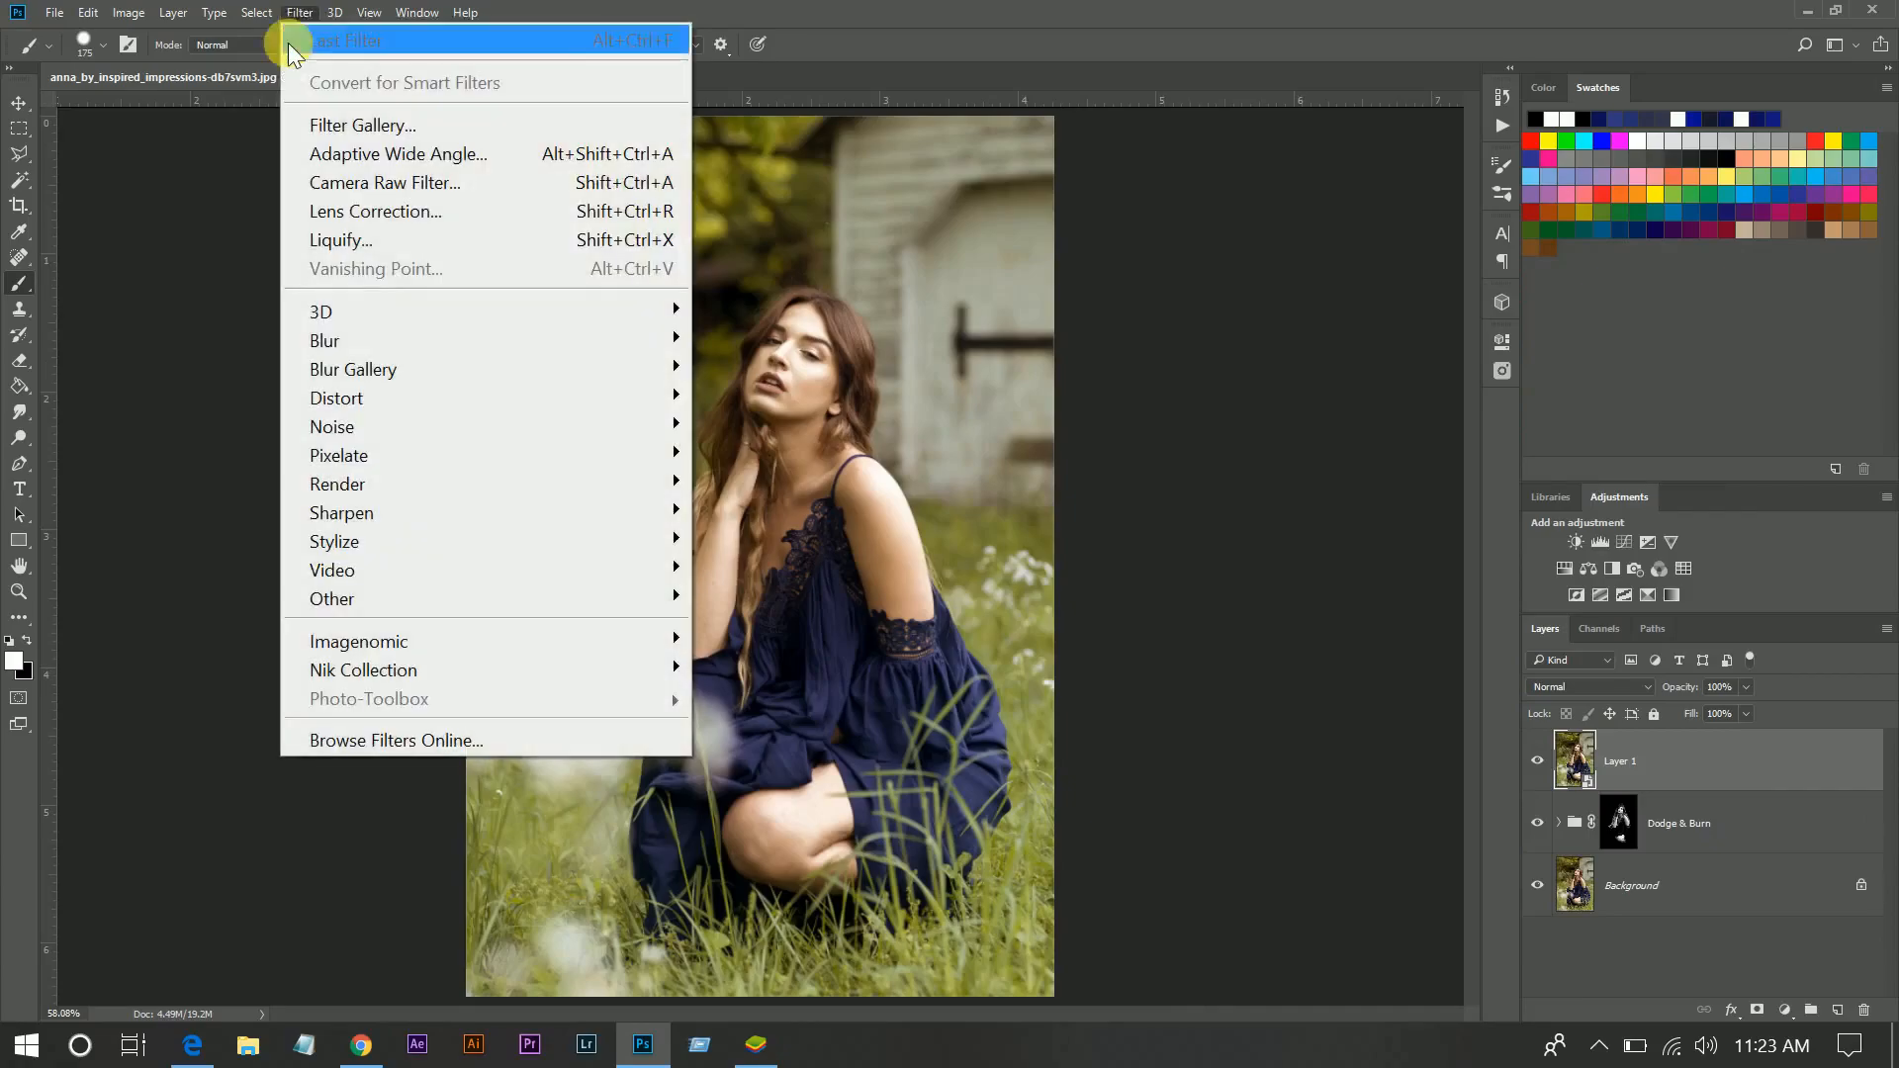
click(350, 181)
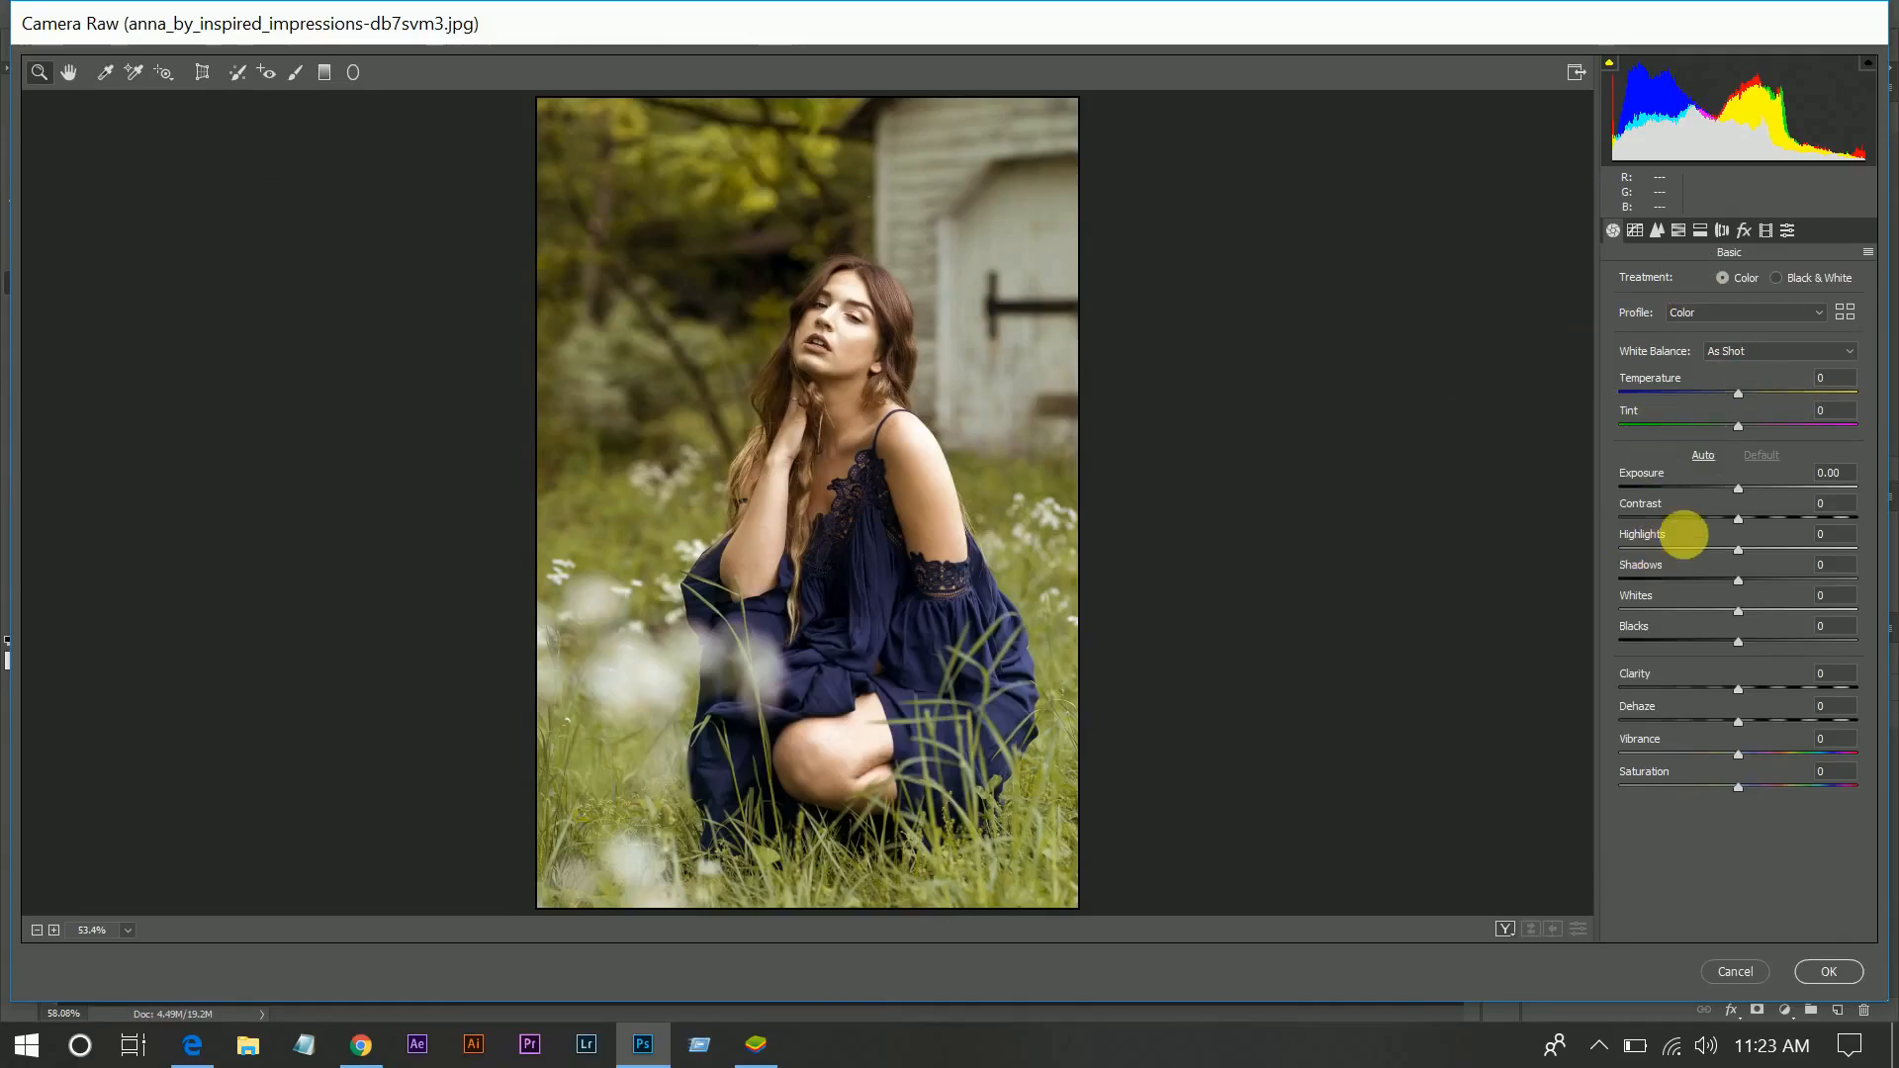
click(1774, 517)
drag(1770, 512, 1754, 514)
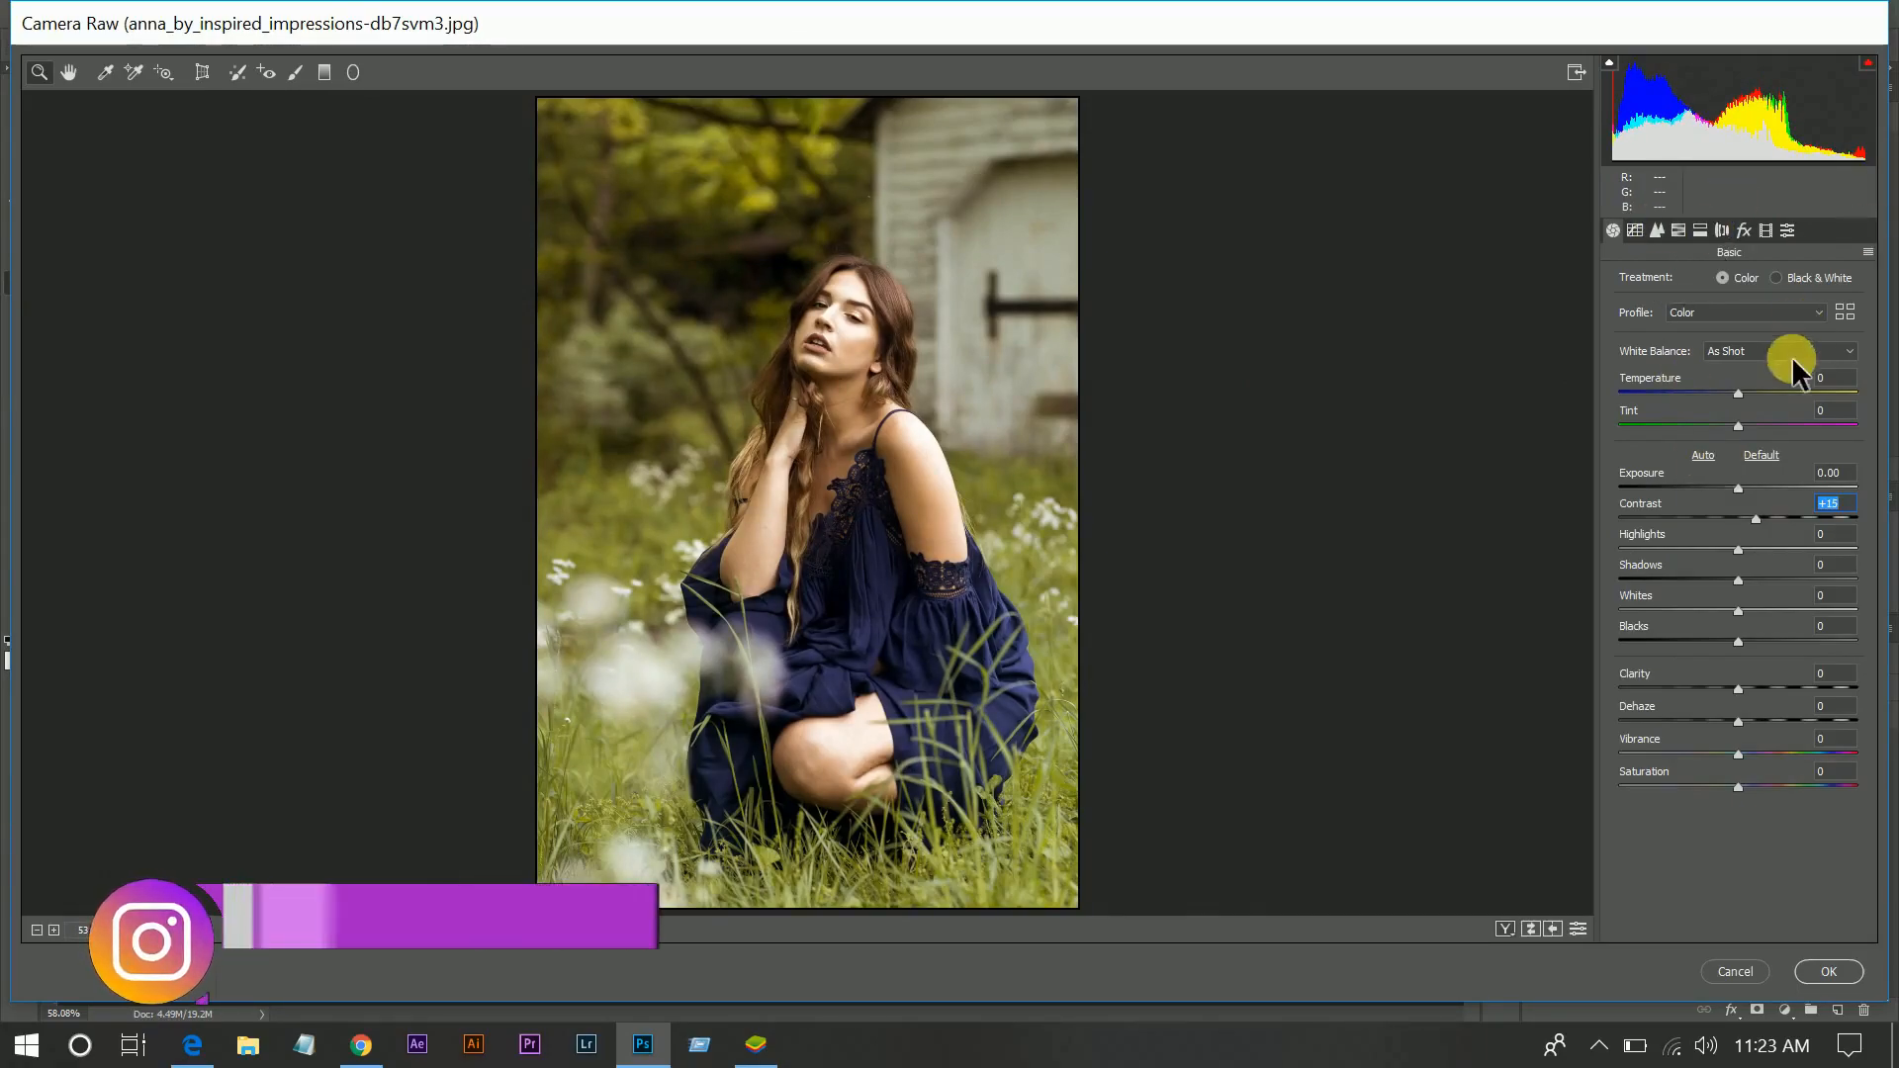
drag(1659, 548, 1701, 548)
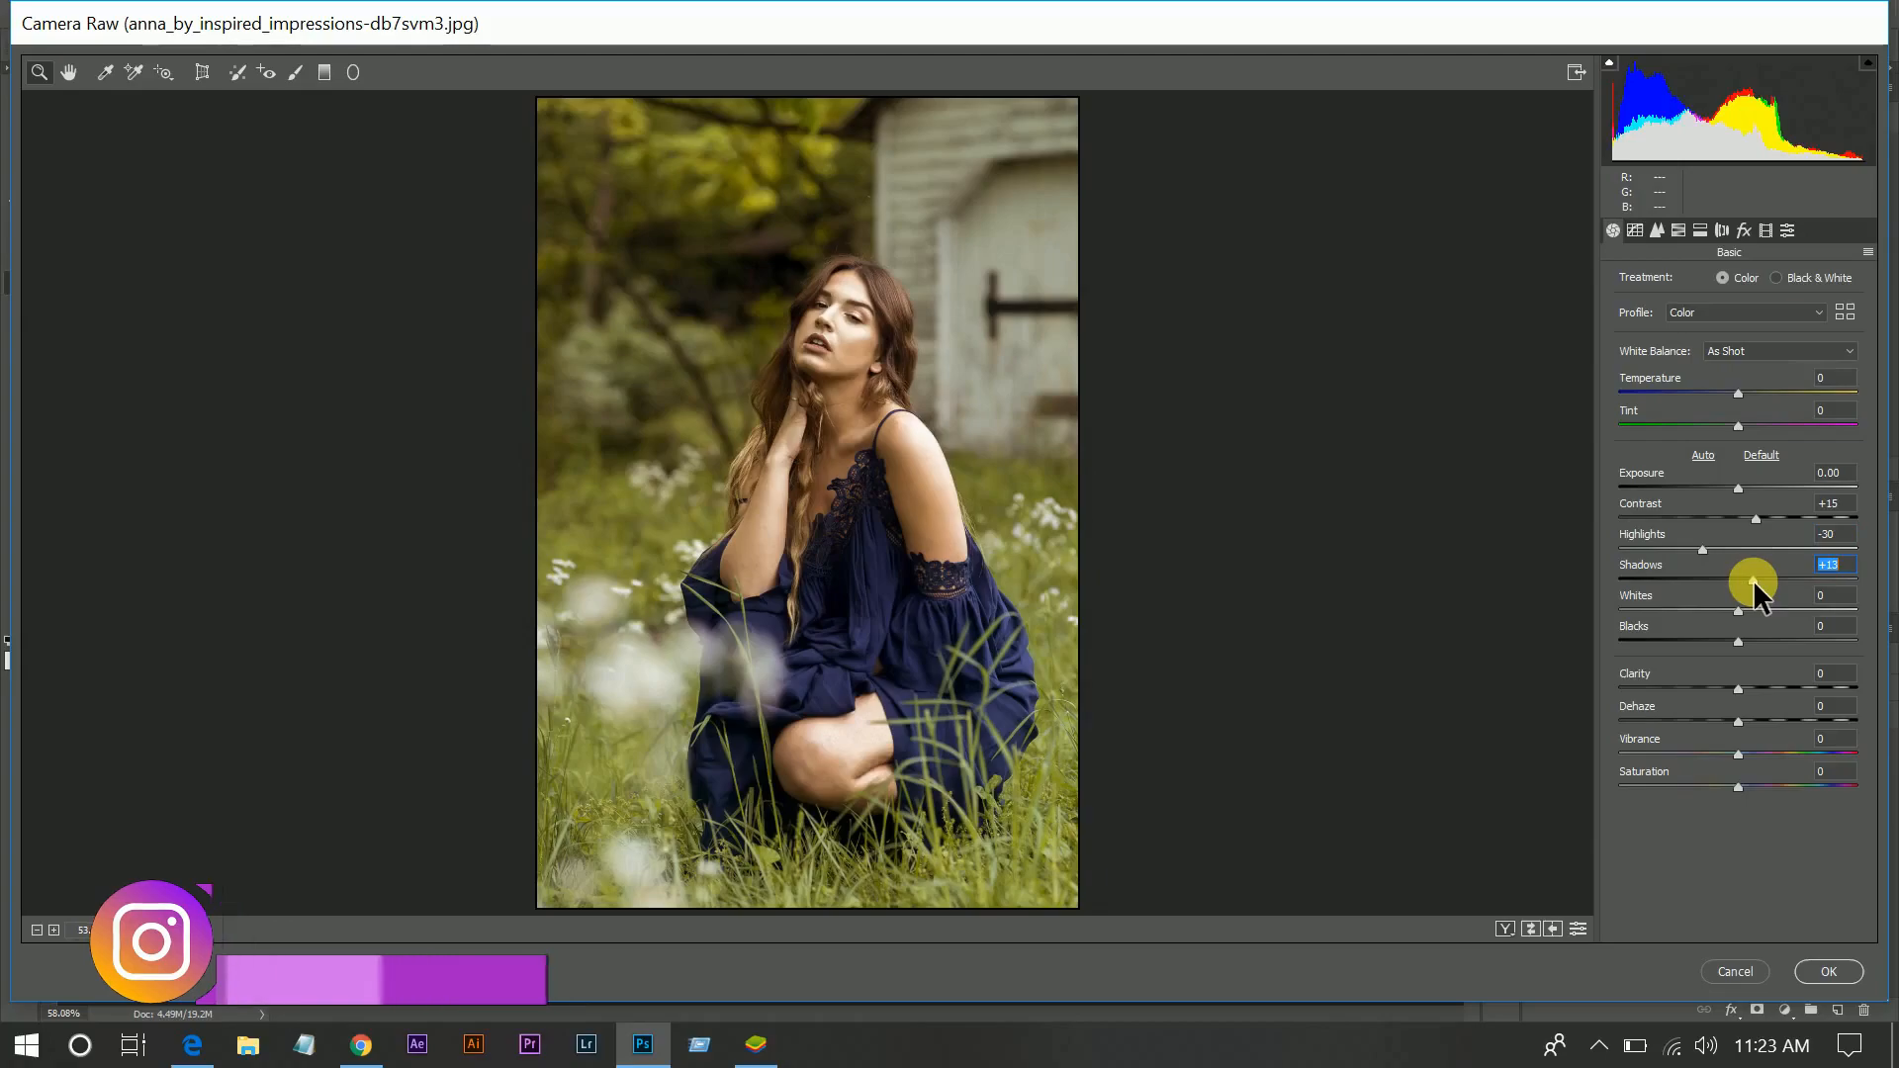
drag(1752, 580, 1742, 579)
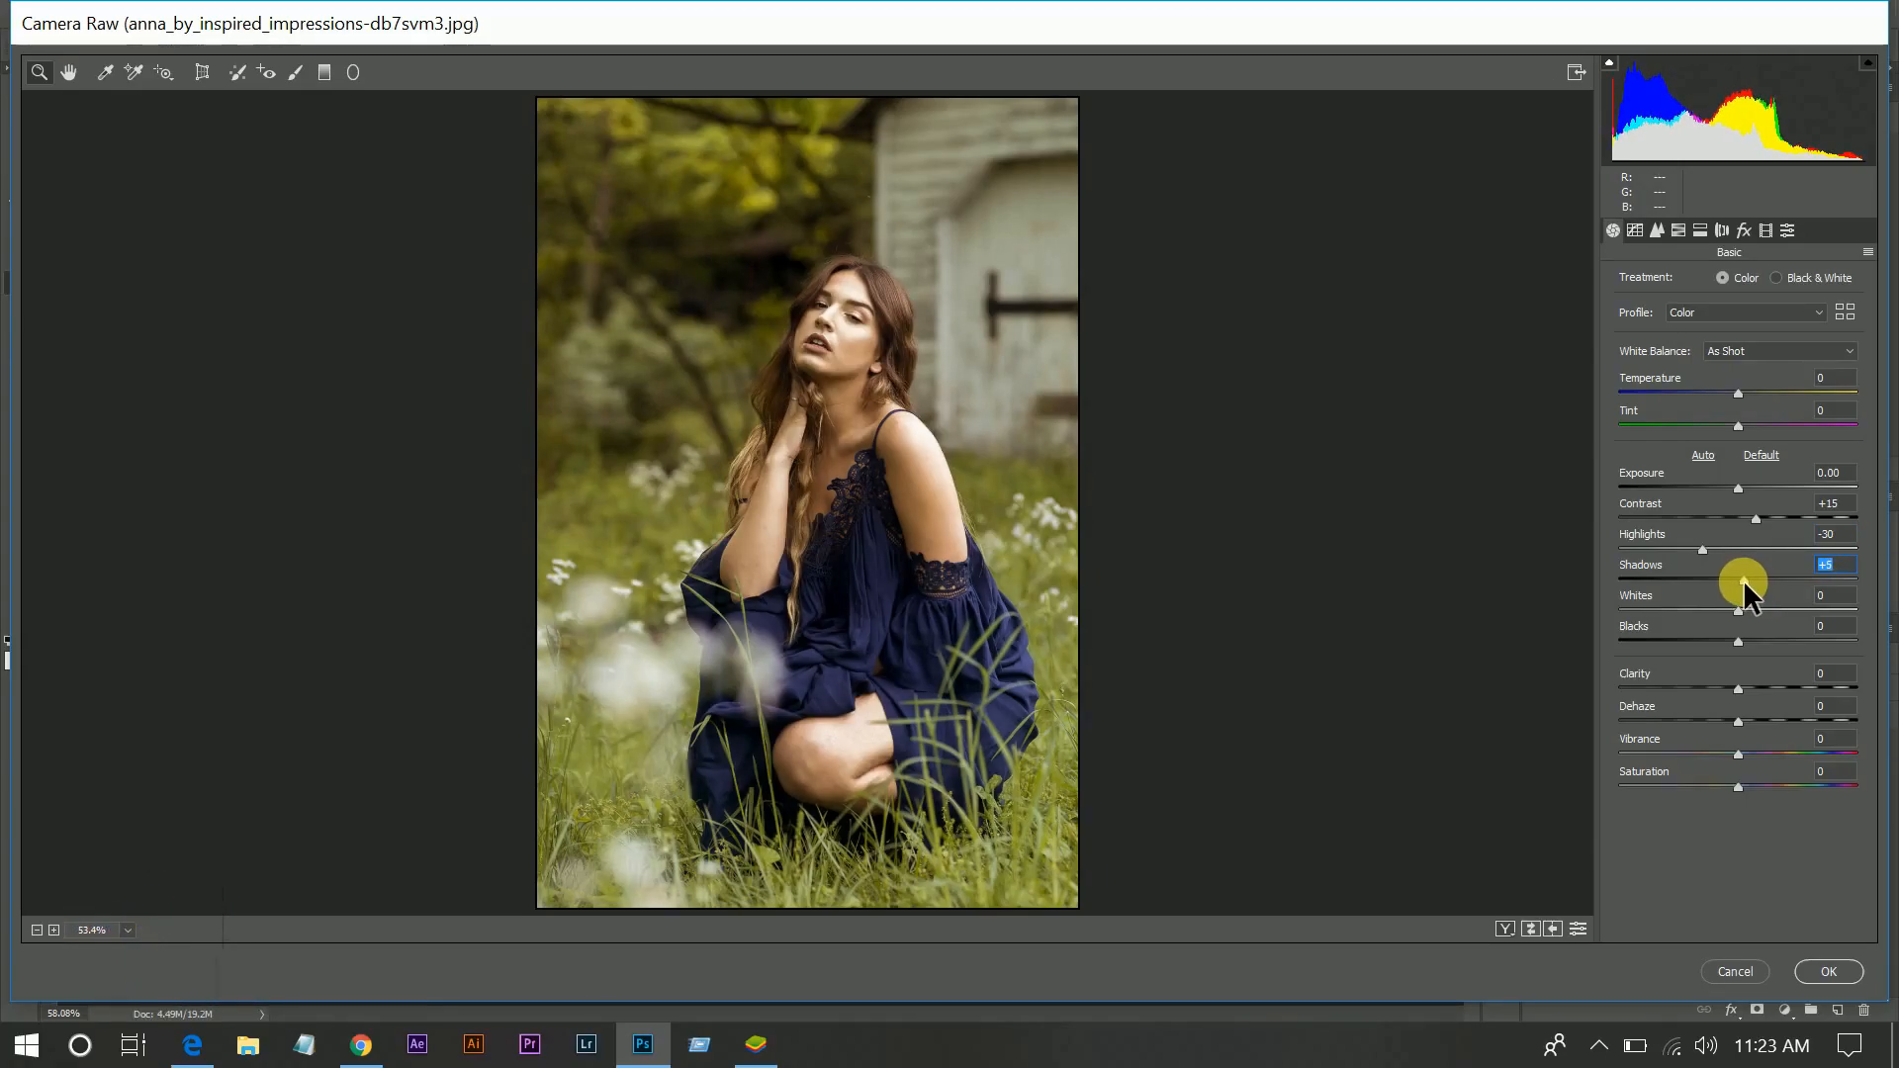
Set Clarity to +15, Vibrance to +15 and Saturation to +4 in the basic adjustments
drag(1752, 686, 1766, 684)
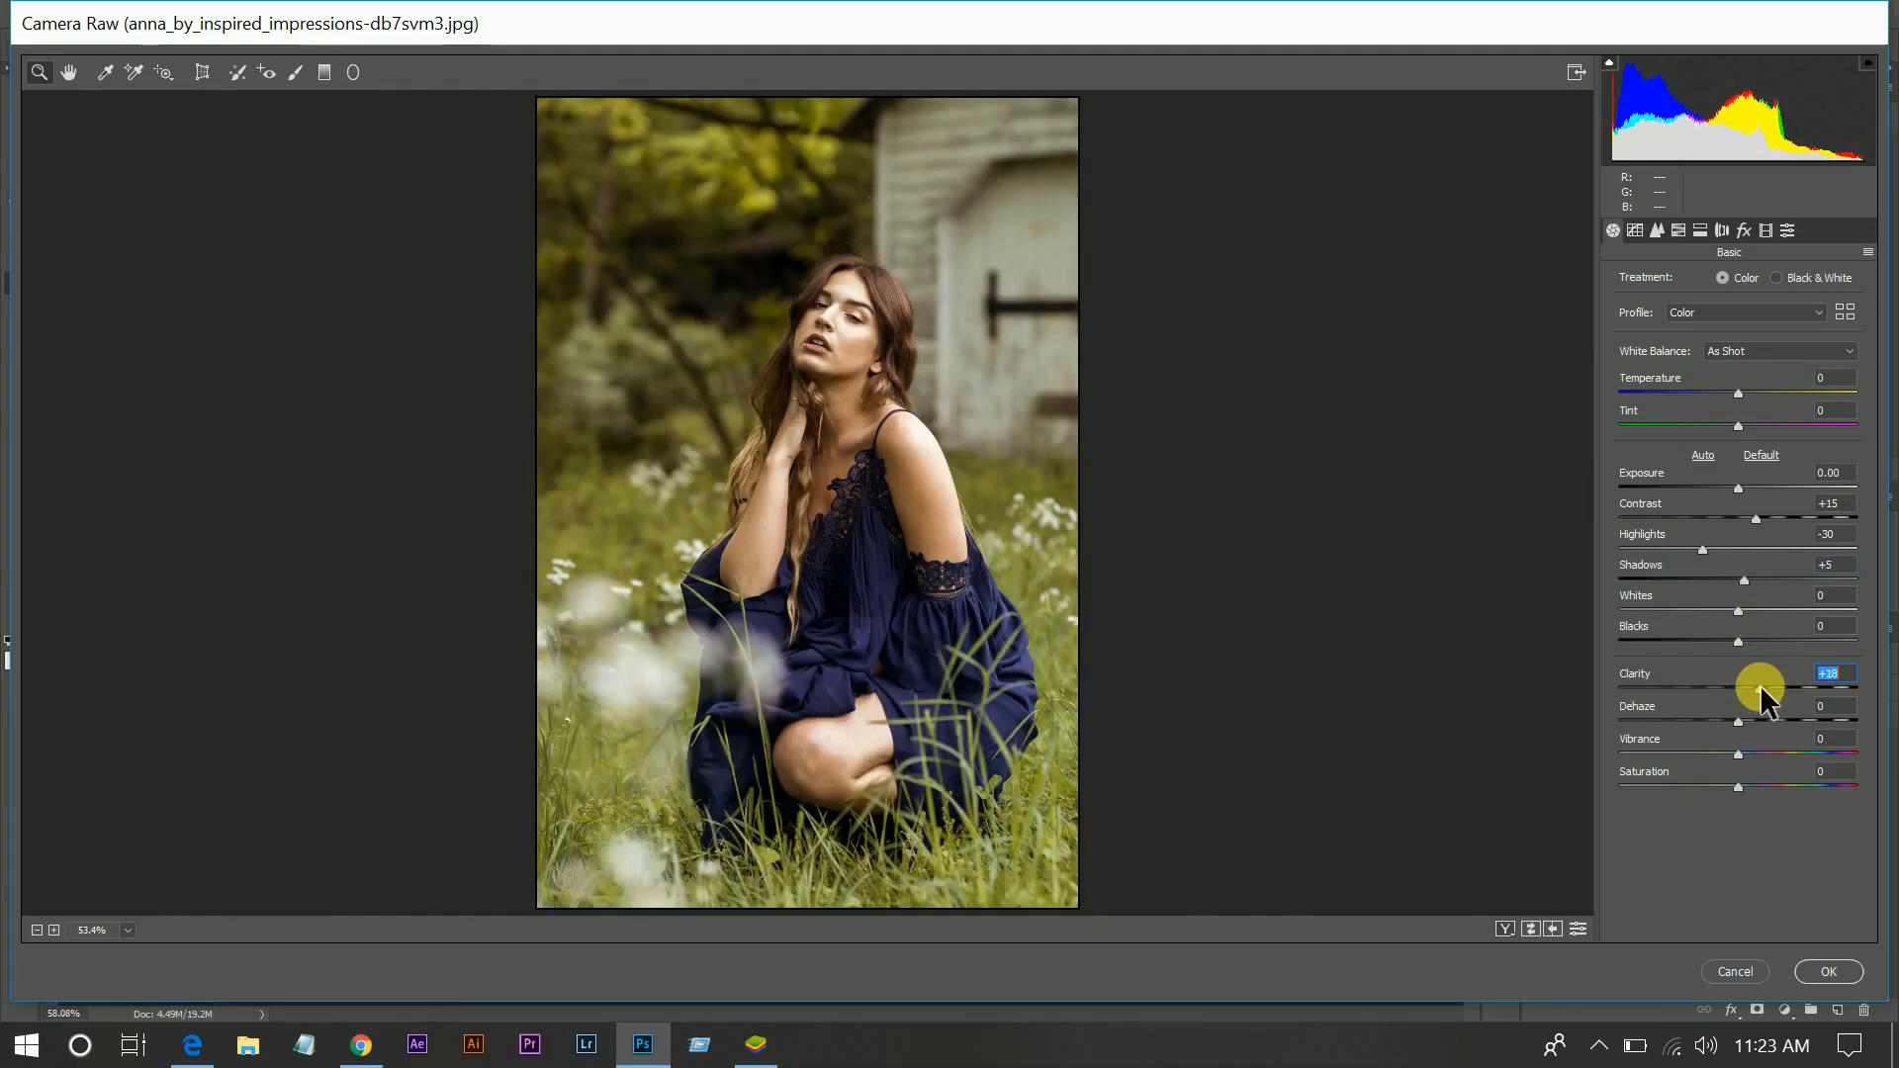
text(15)
click(1762, 752)
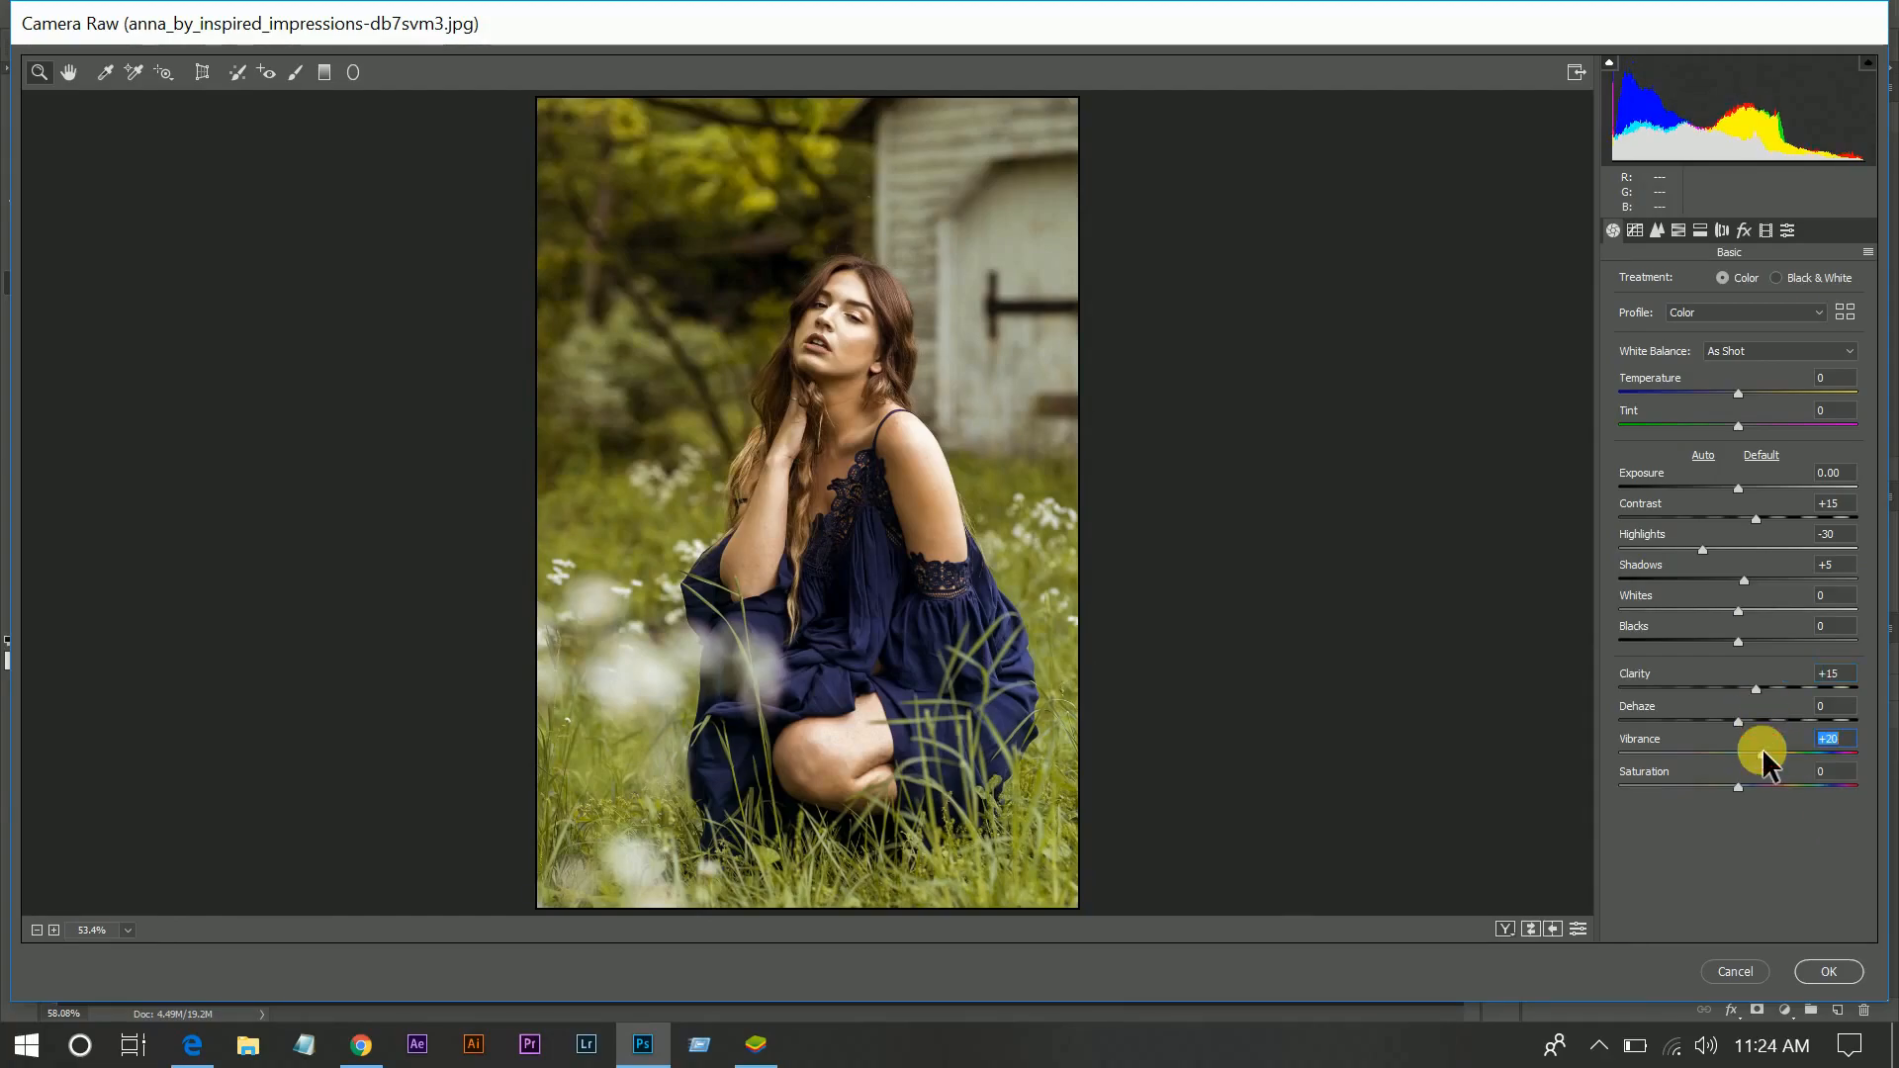
text(15)
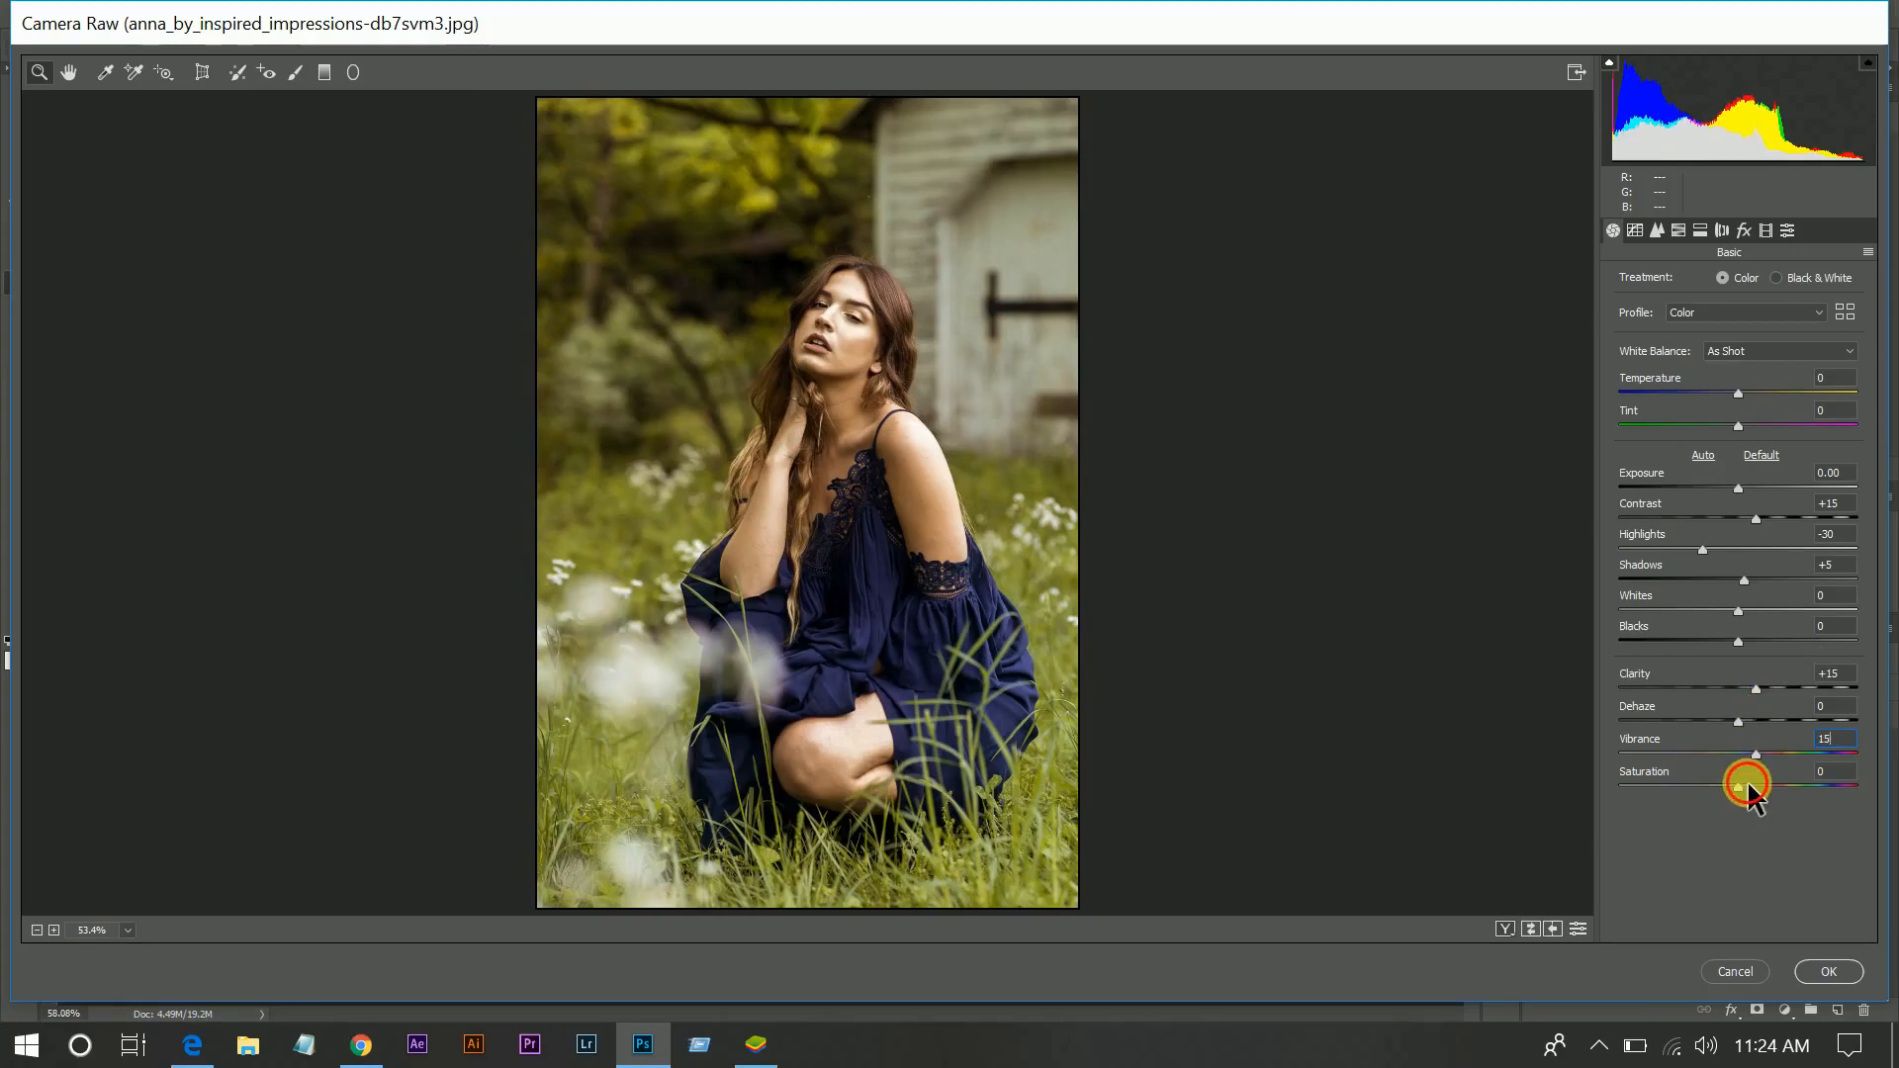
click(1747, 783)
text(5)
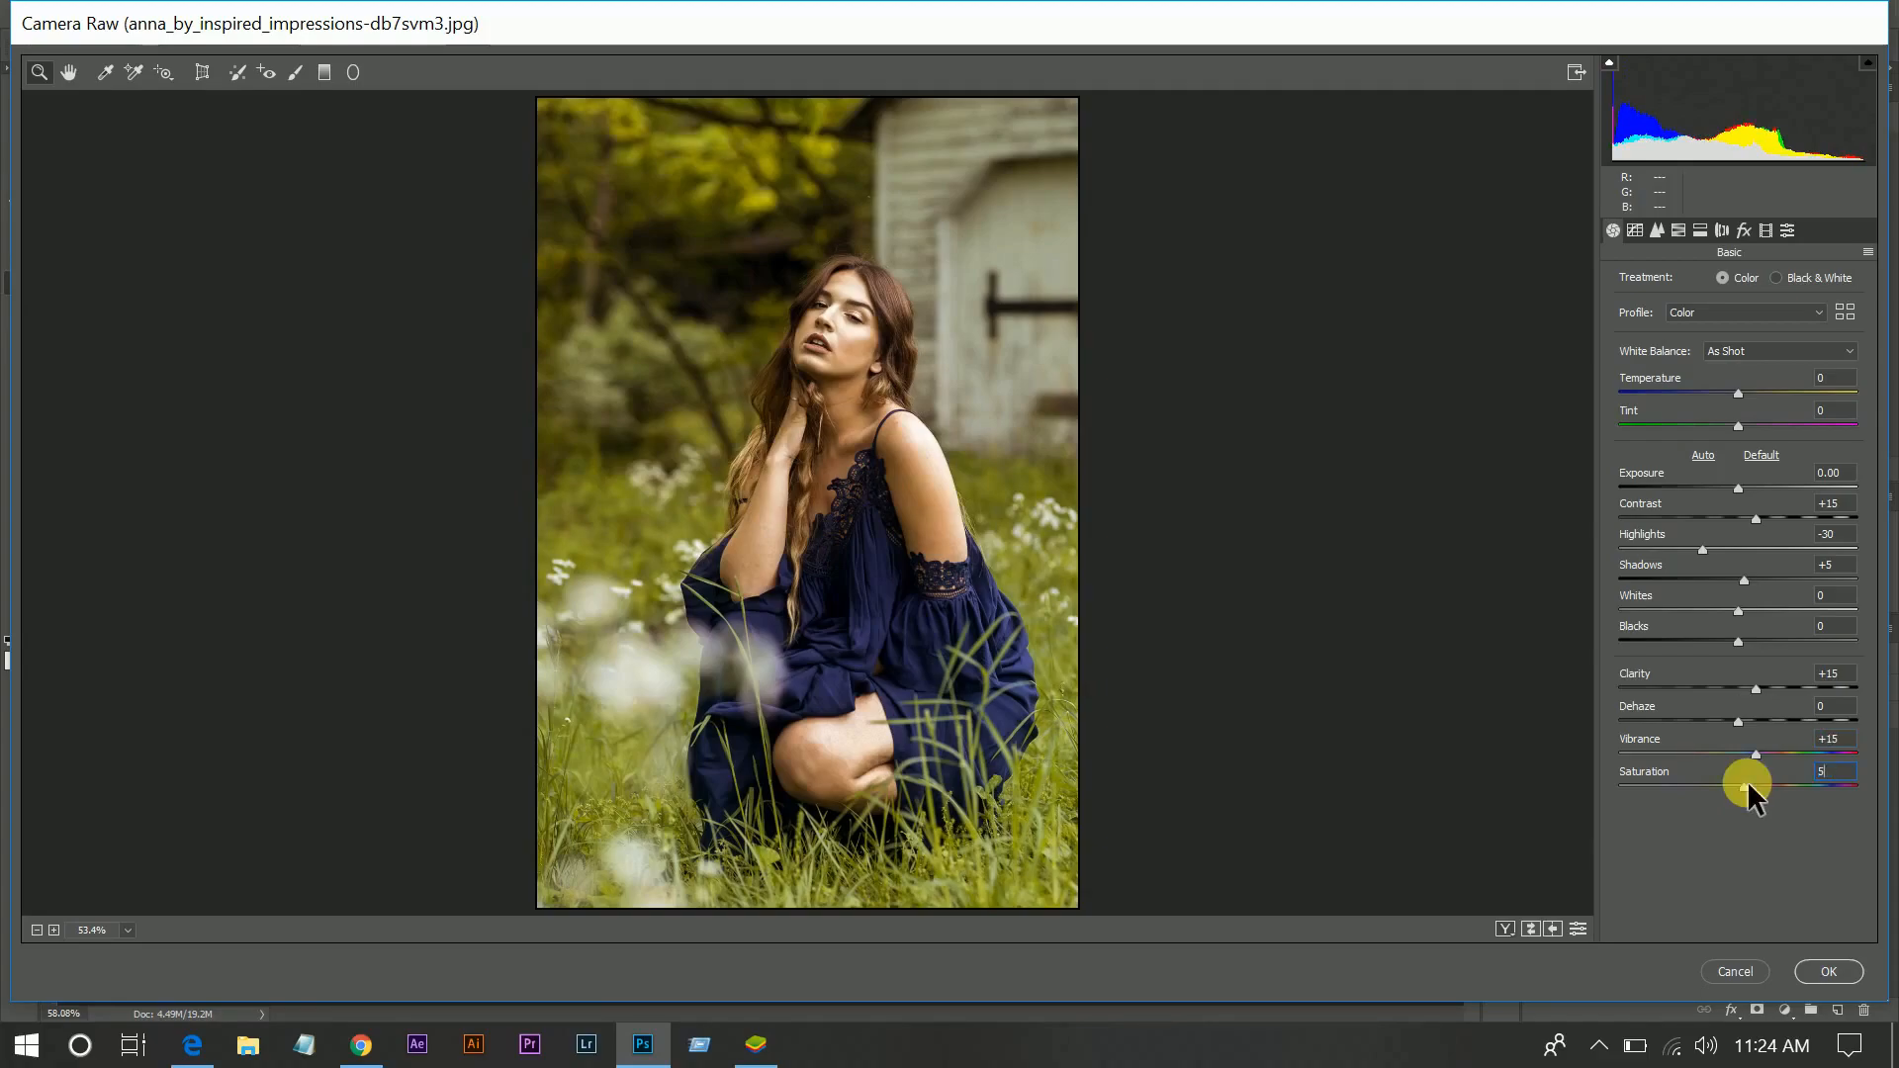
key(Down)
Set Exposure to +0.10 and lower Blacks slightly
click(1748, 485)
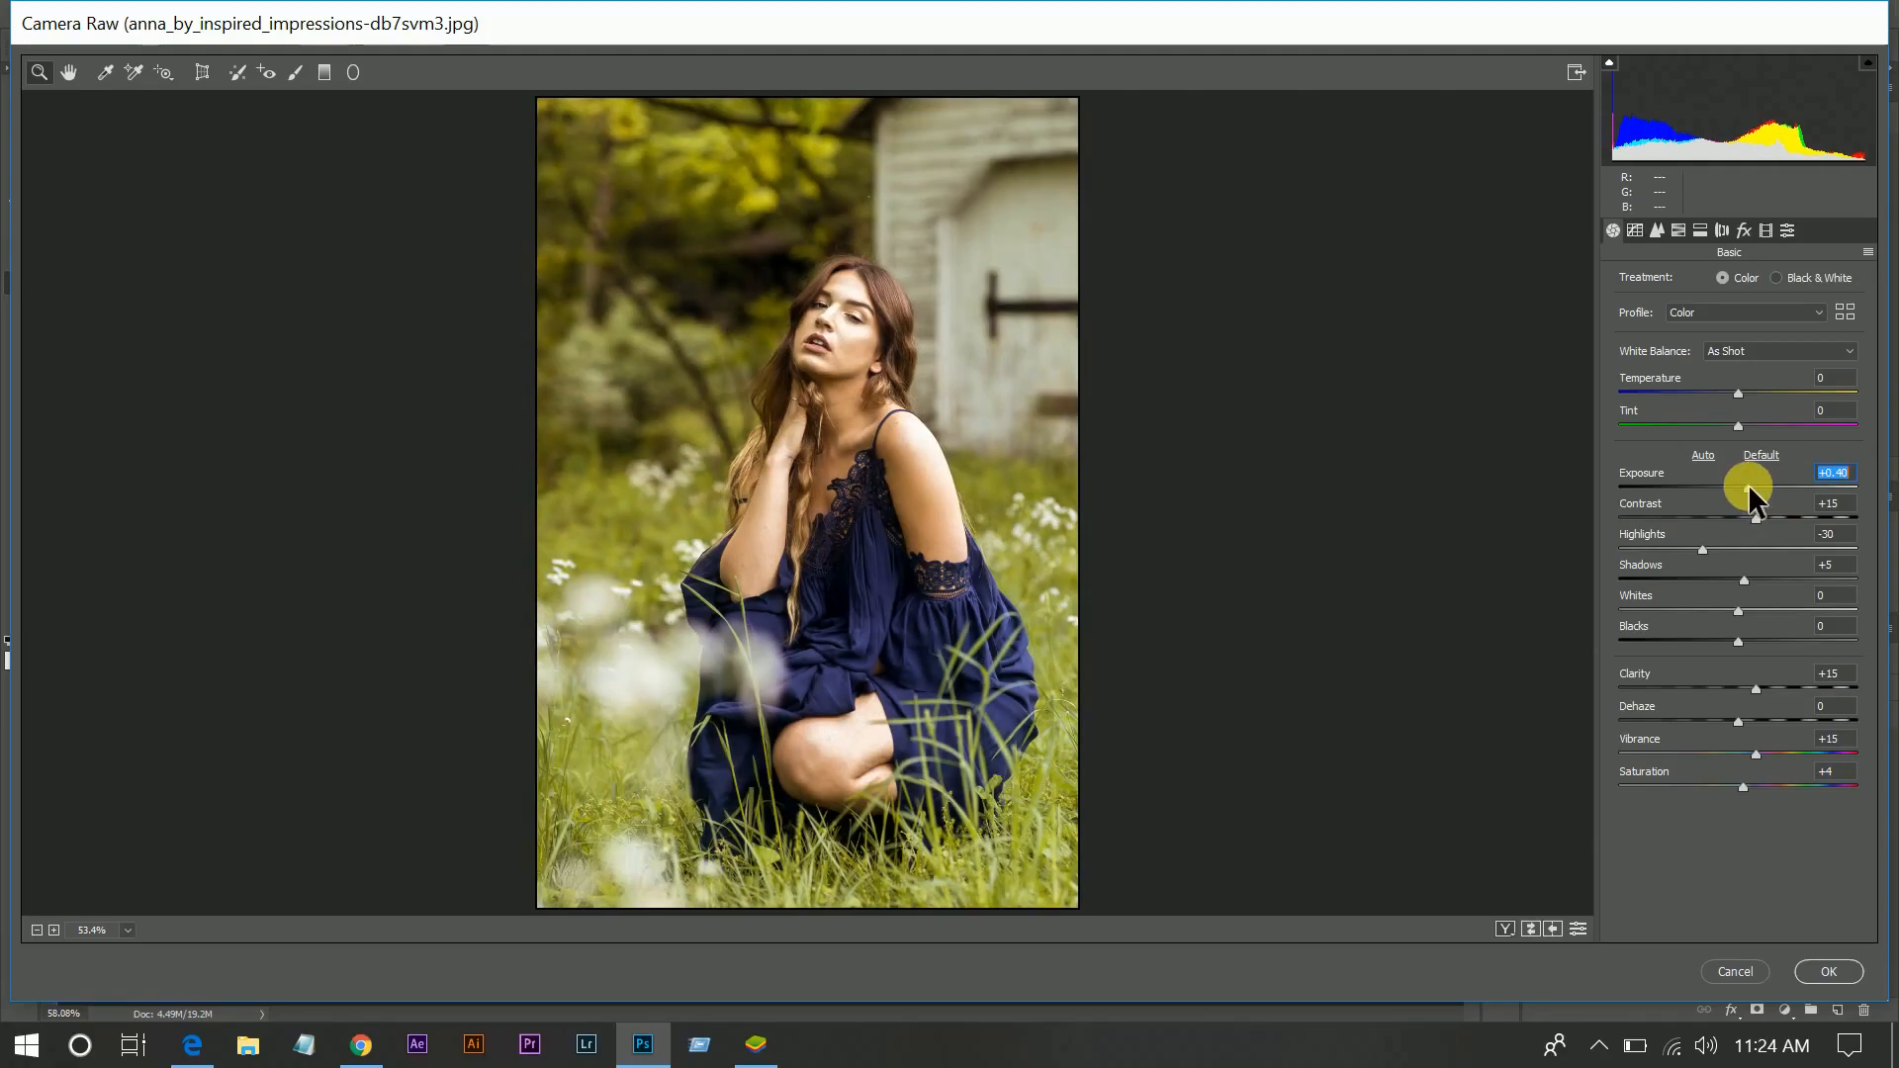
drag(1748, 483, 1737, 482)
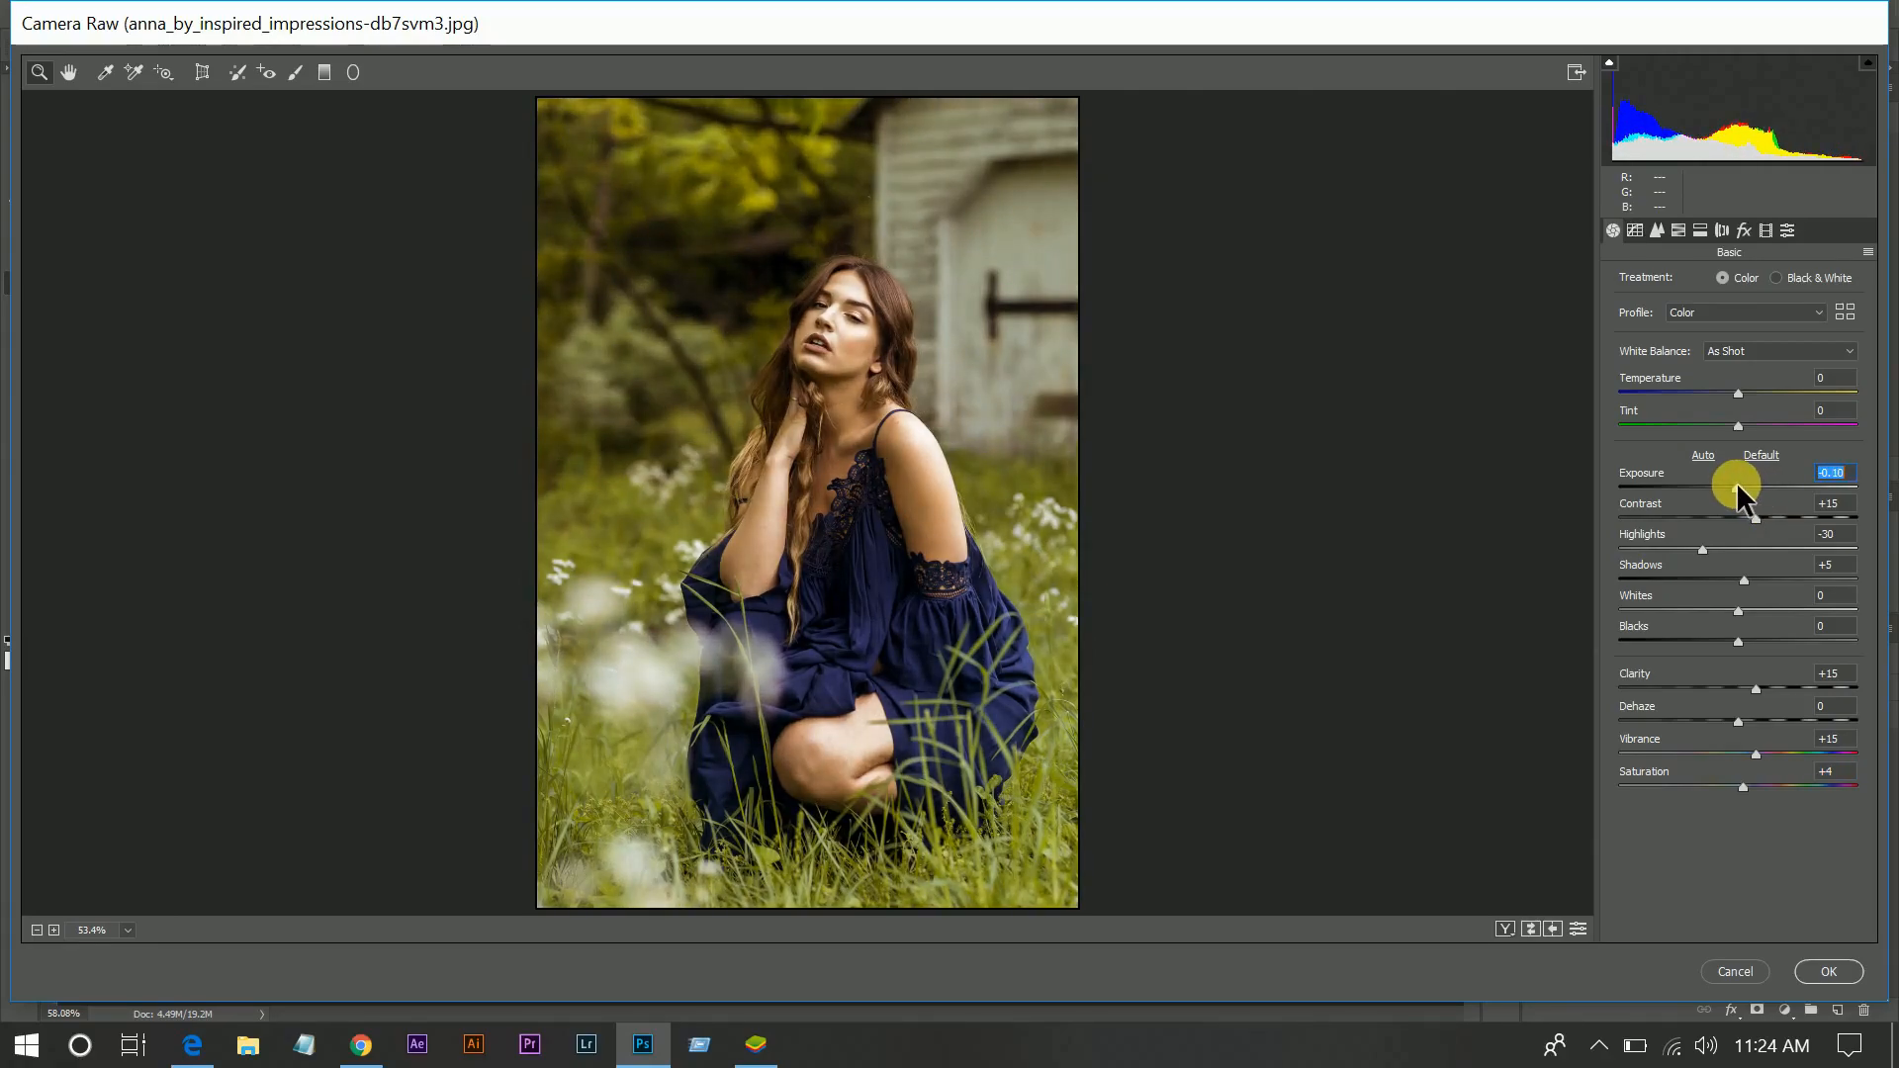
key(Down)
key(Down)
key(Up)
key(Up)
key(Up)
key(Up)
key(Up)
key(Up)
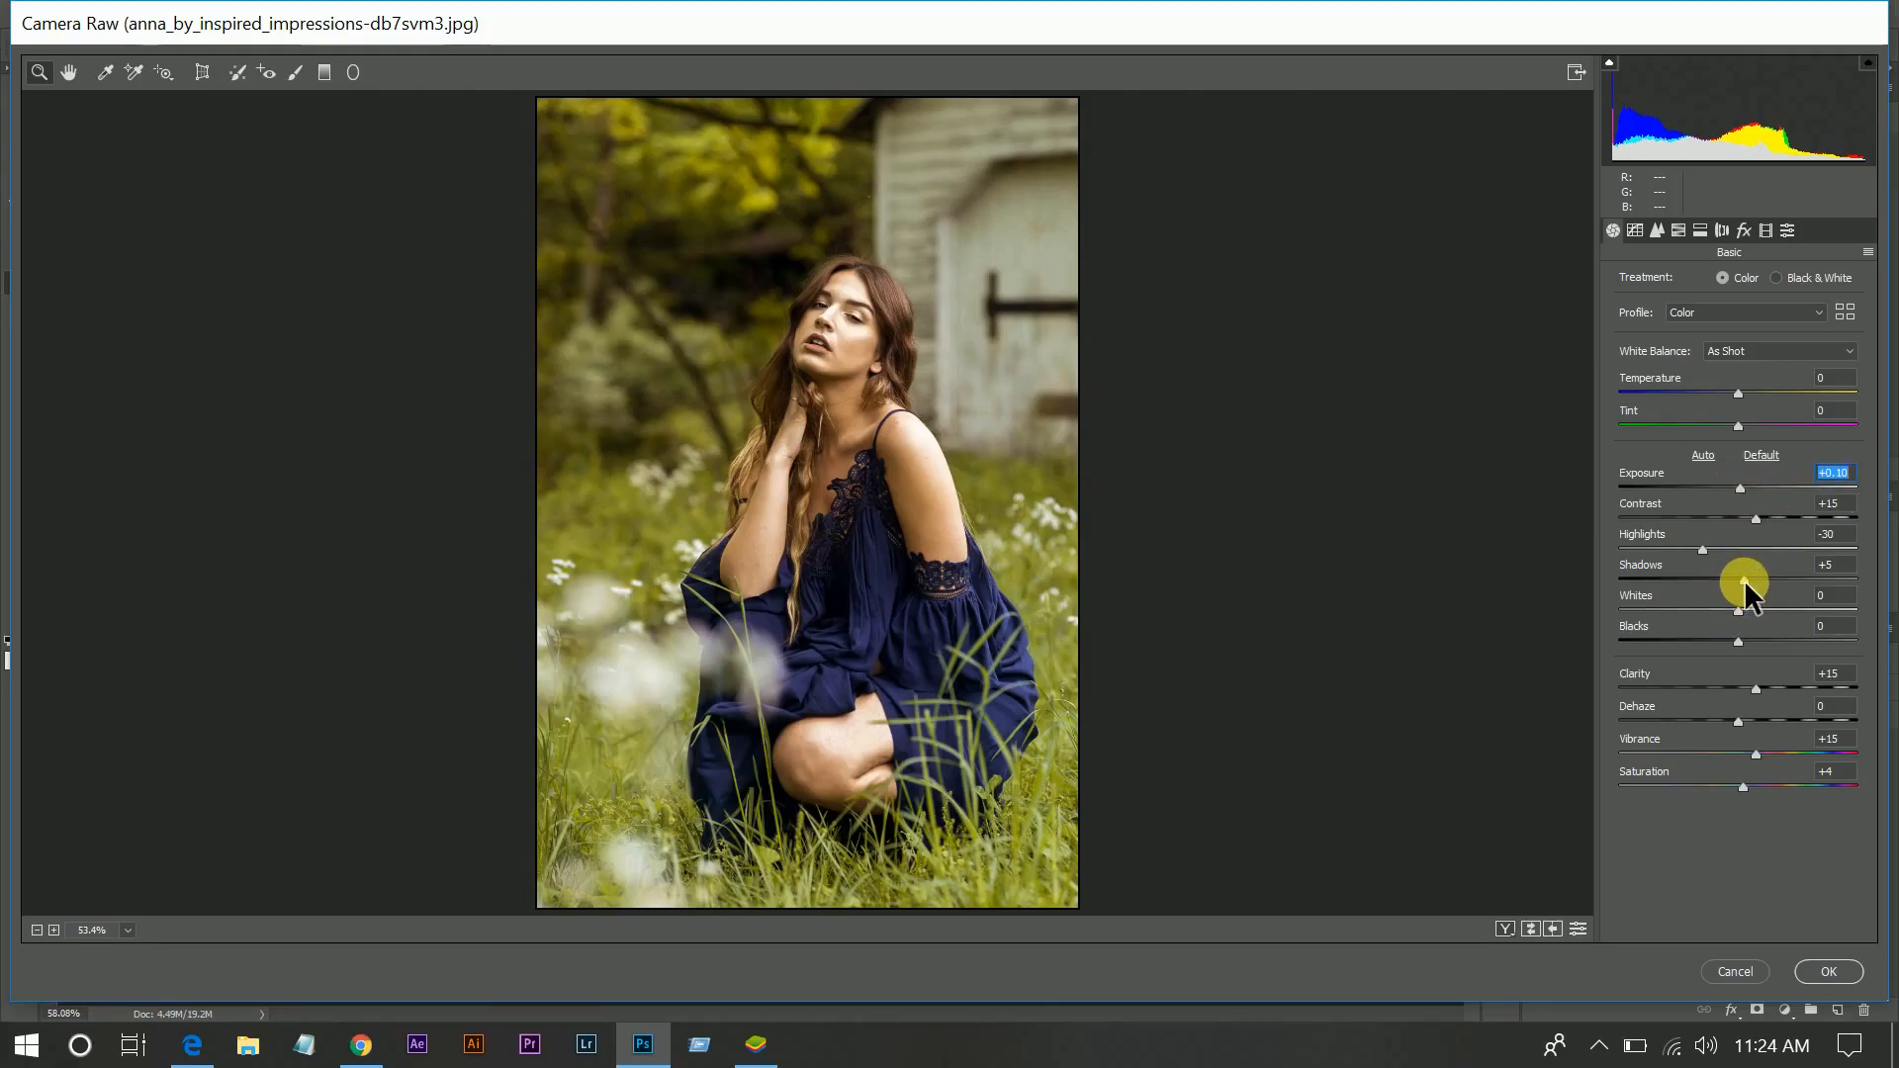
drag(1738, 643, 1735, 639)
Set the sharpening to Amount 50, Radius 1.2, Detail 100 and Masking 100
click(1658, 230)
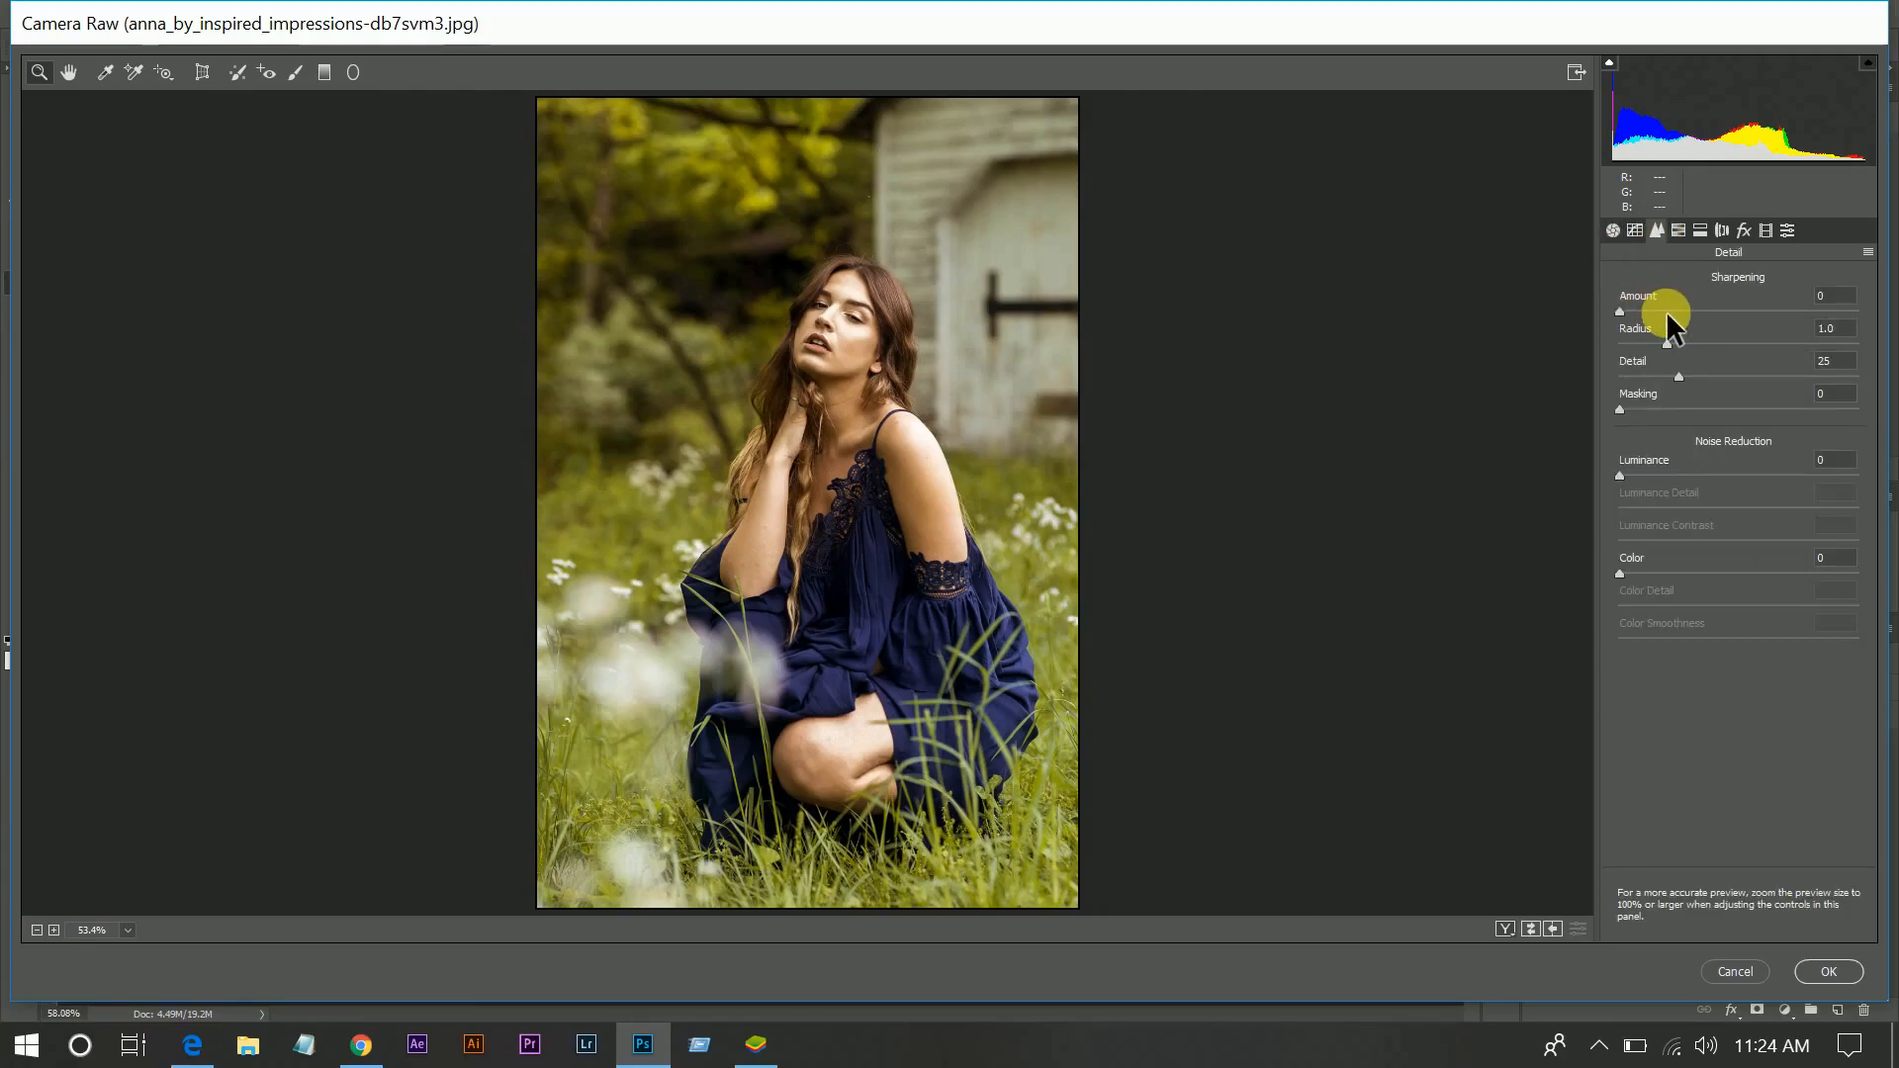
drag(1667, 312, 1705, 416)
key(alt)
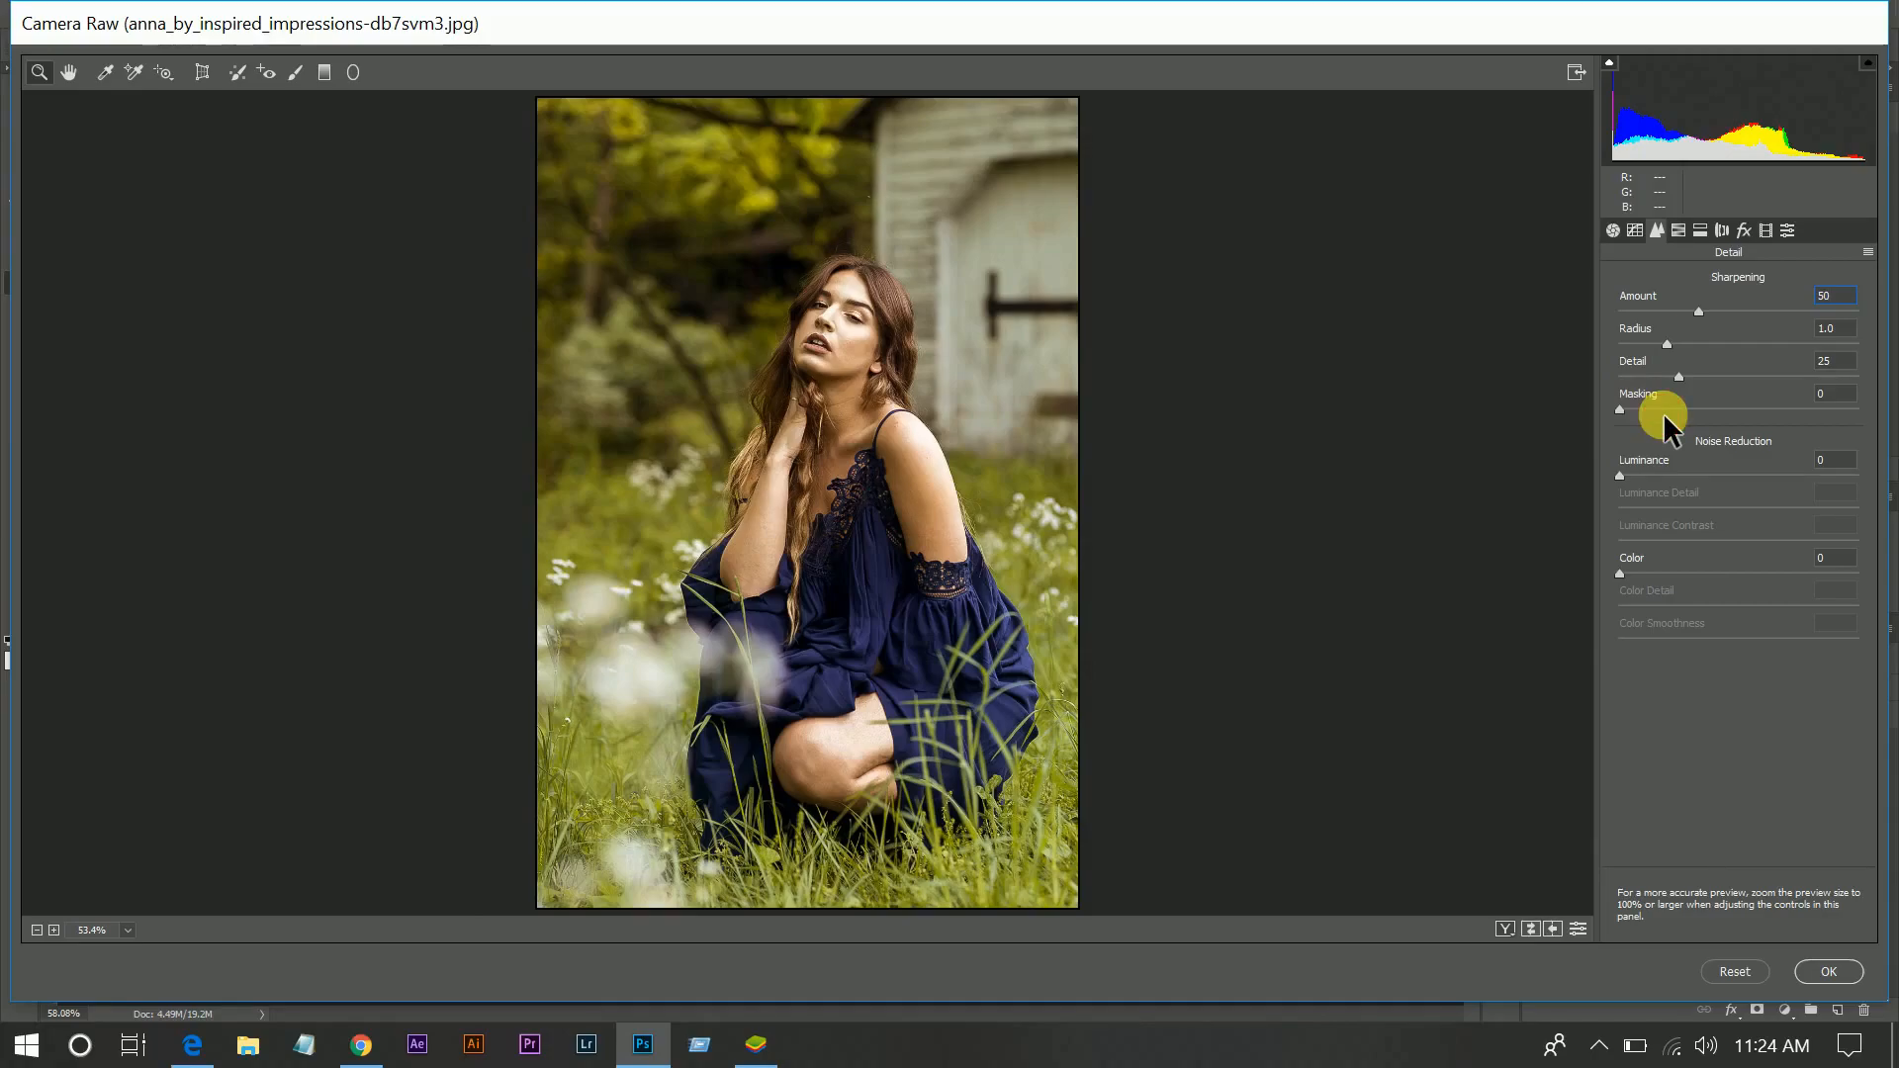
drag(1677, 407, 1884, 455)
drag(1707, 380, 1869, 390)
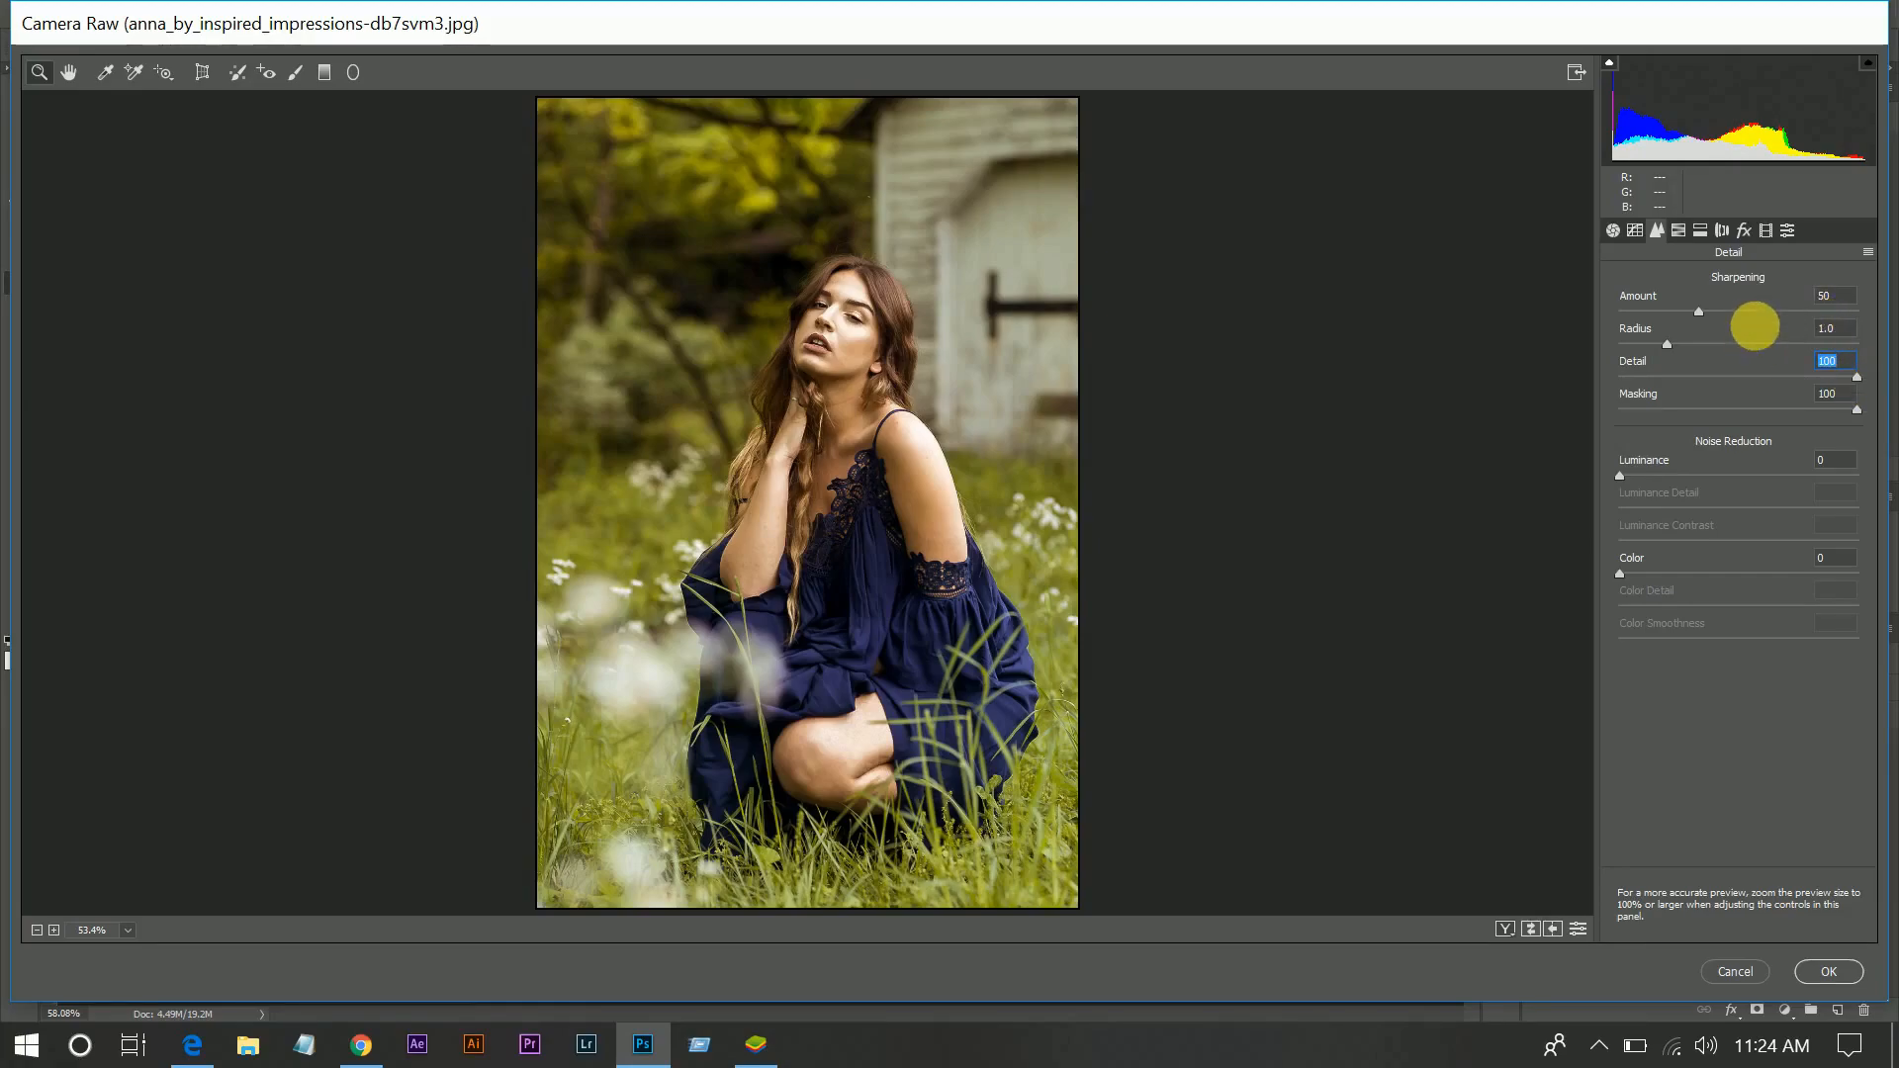
click(1829, 330)
key(Up)
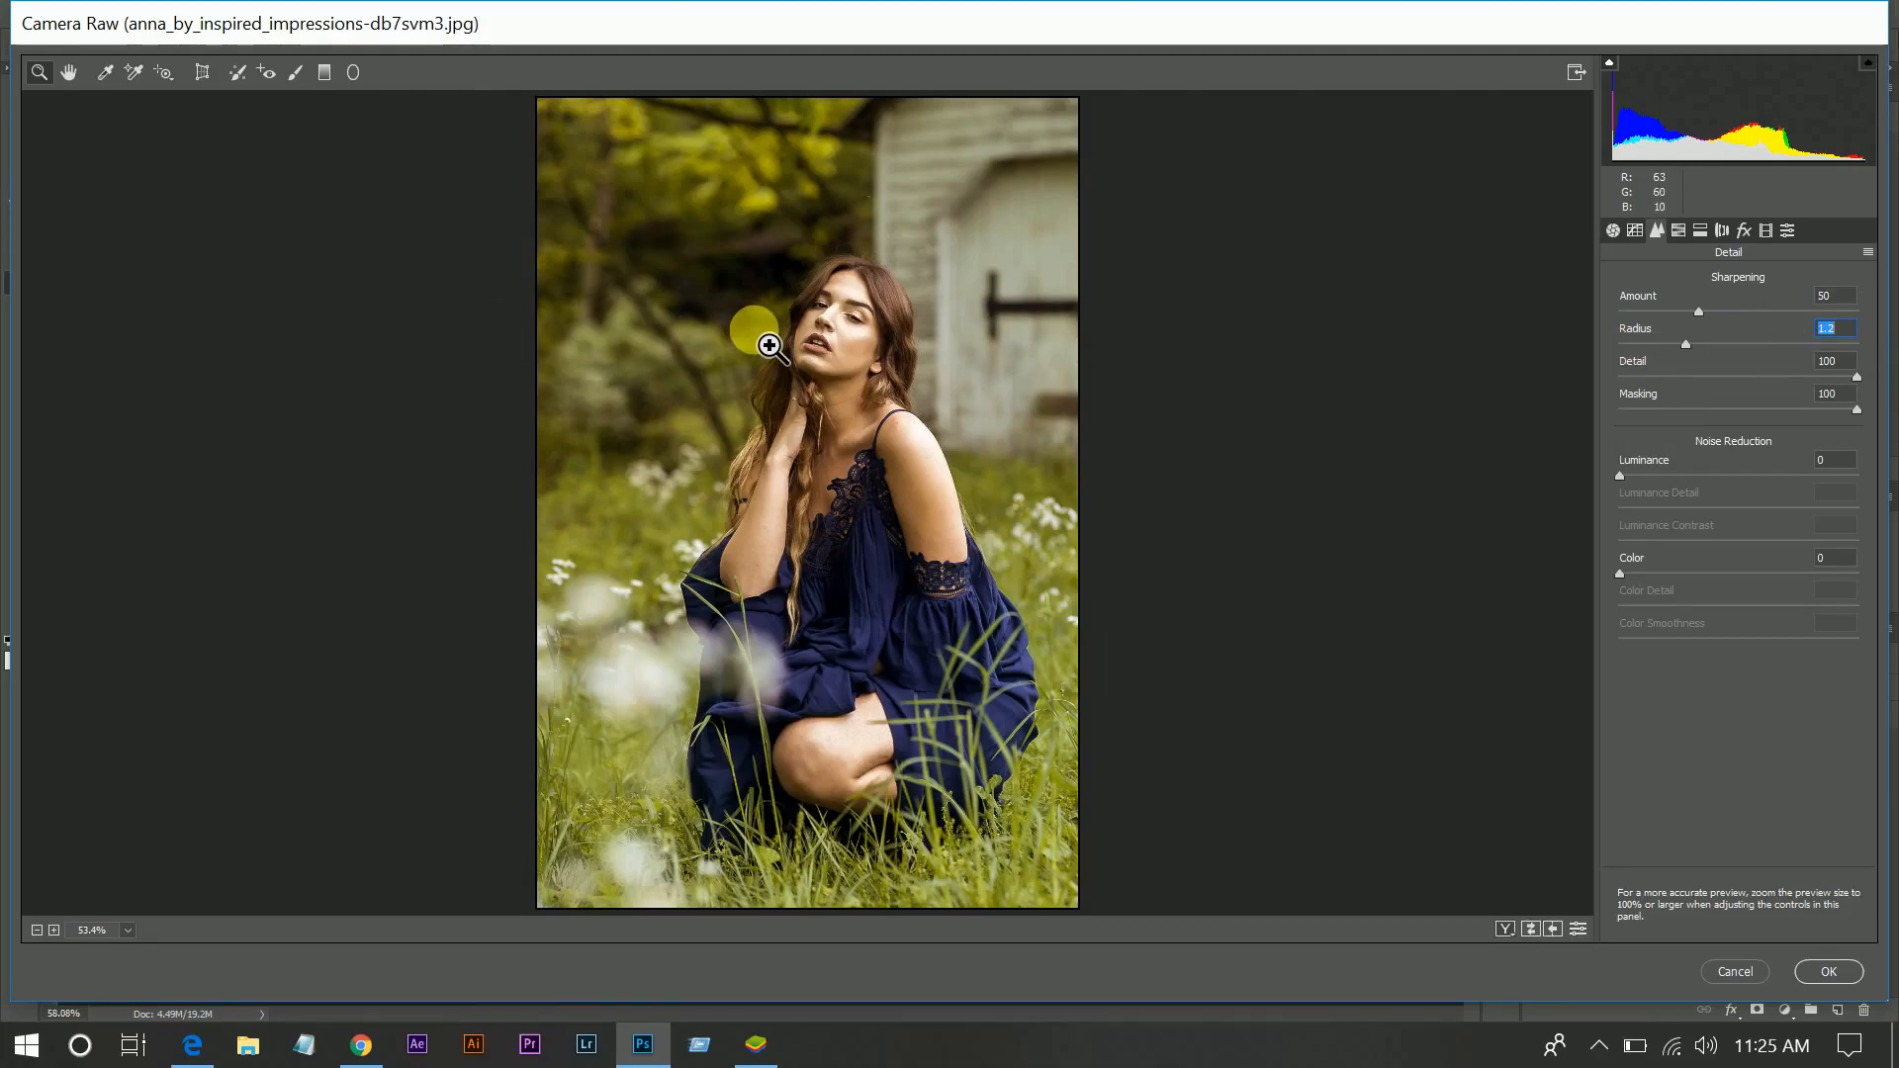
Show before and after side by side and set noise reduction to Luminance 22, Luminance Detail 44, Luminance Contrast 31 and Color 32
key(q)
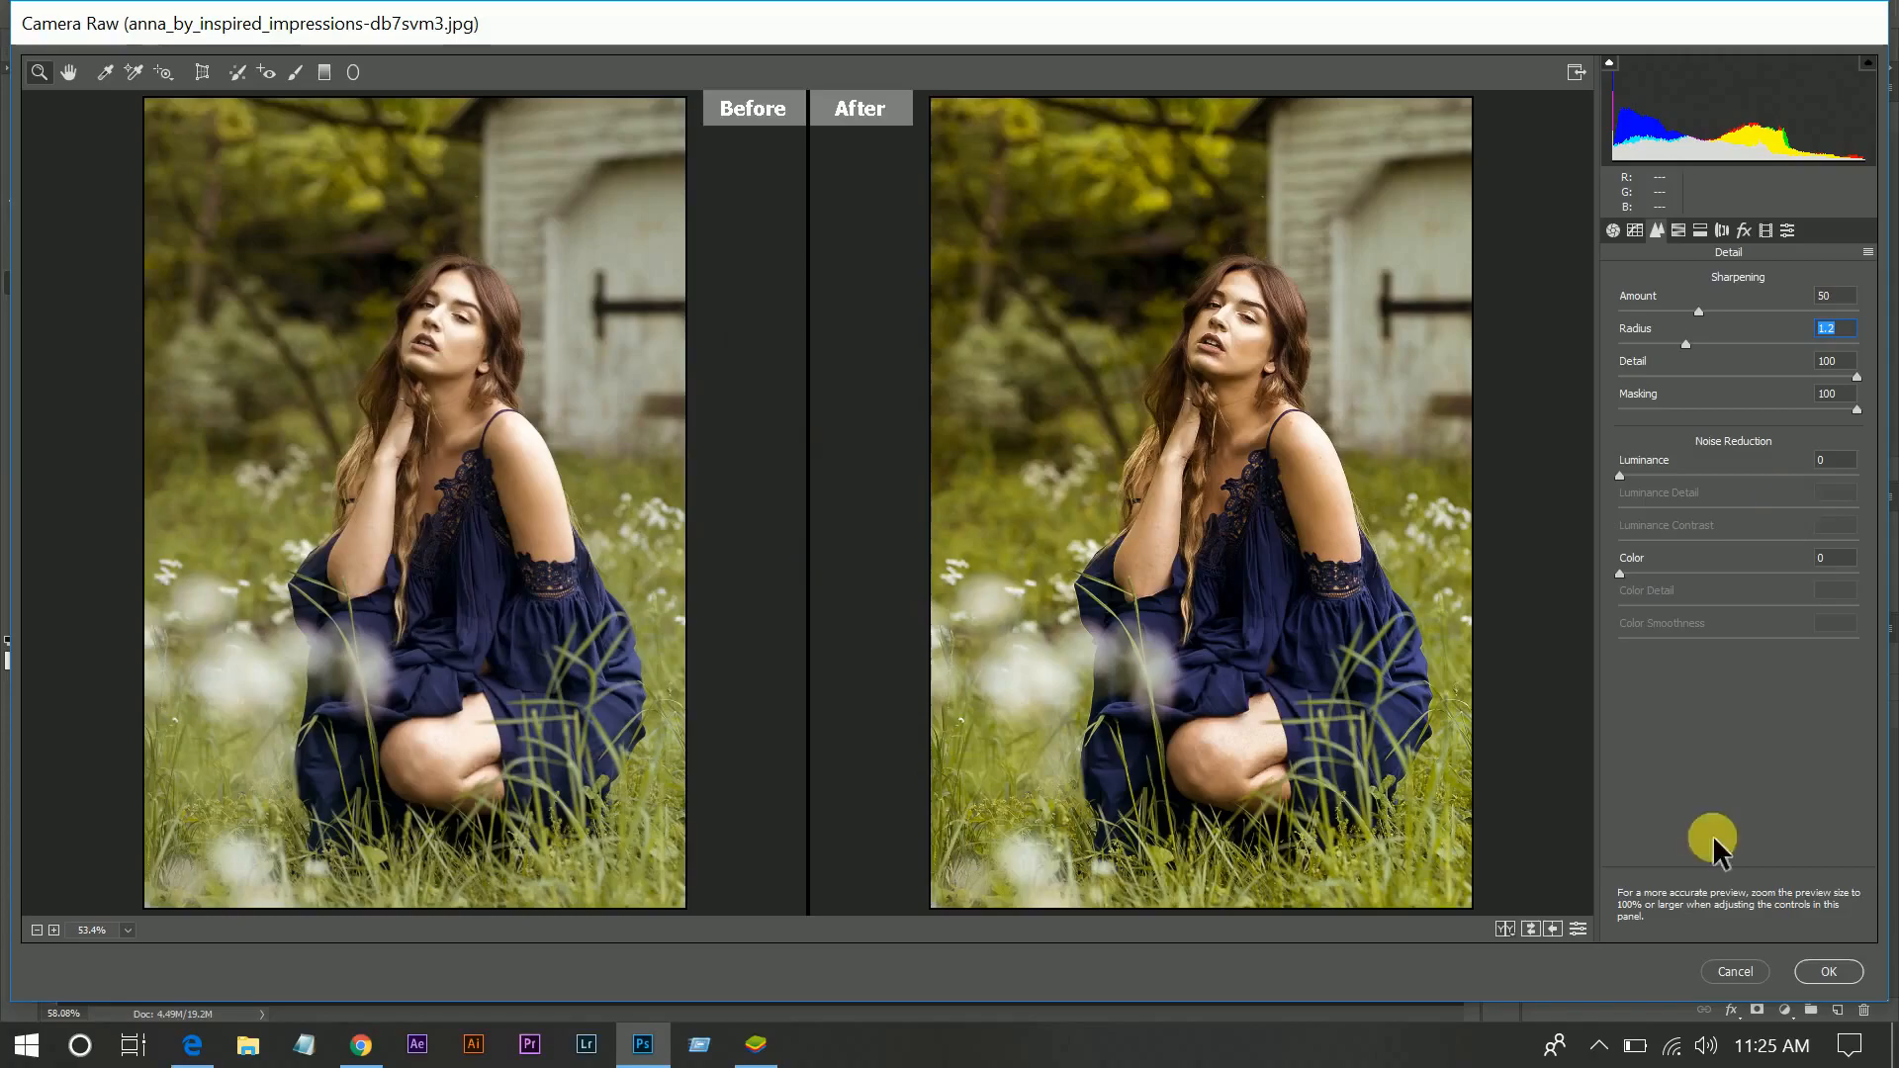
drag(1656, 471, 1634, 472)
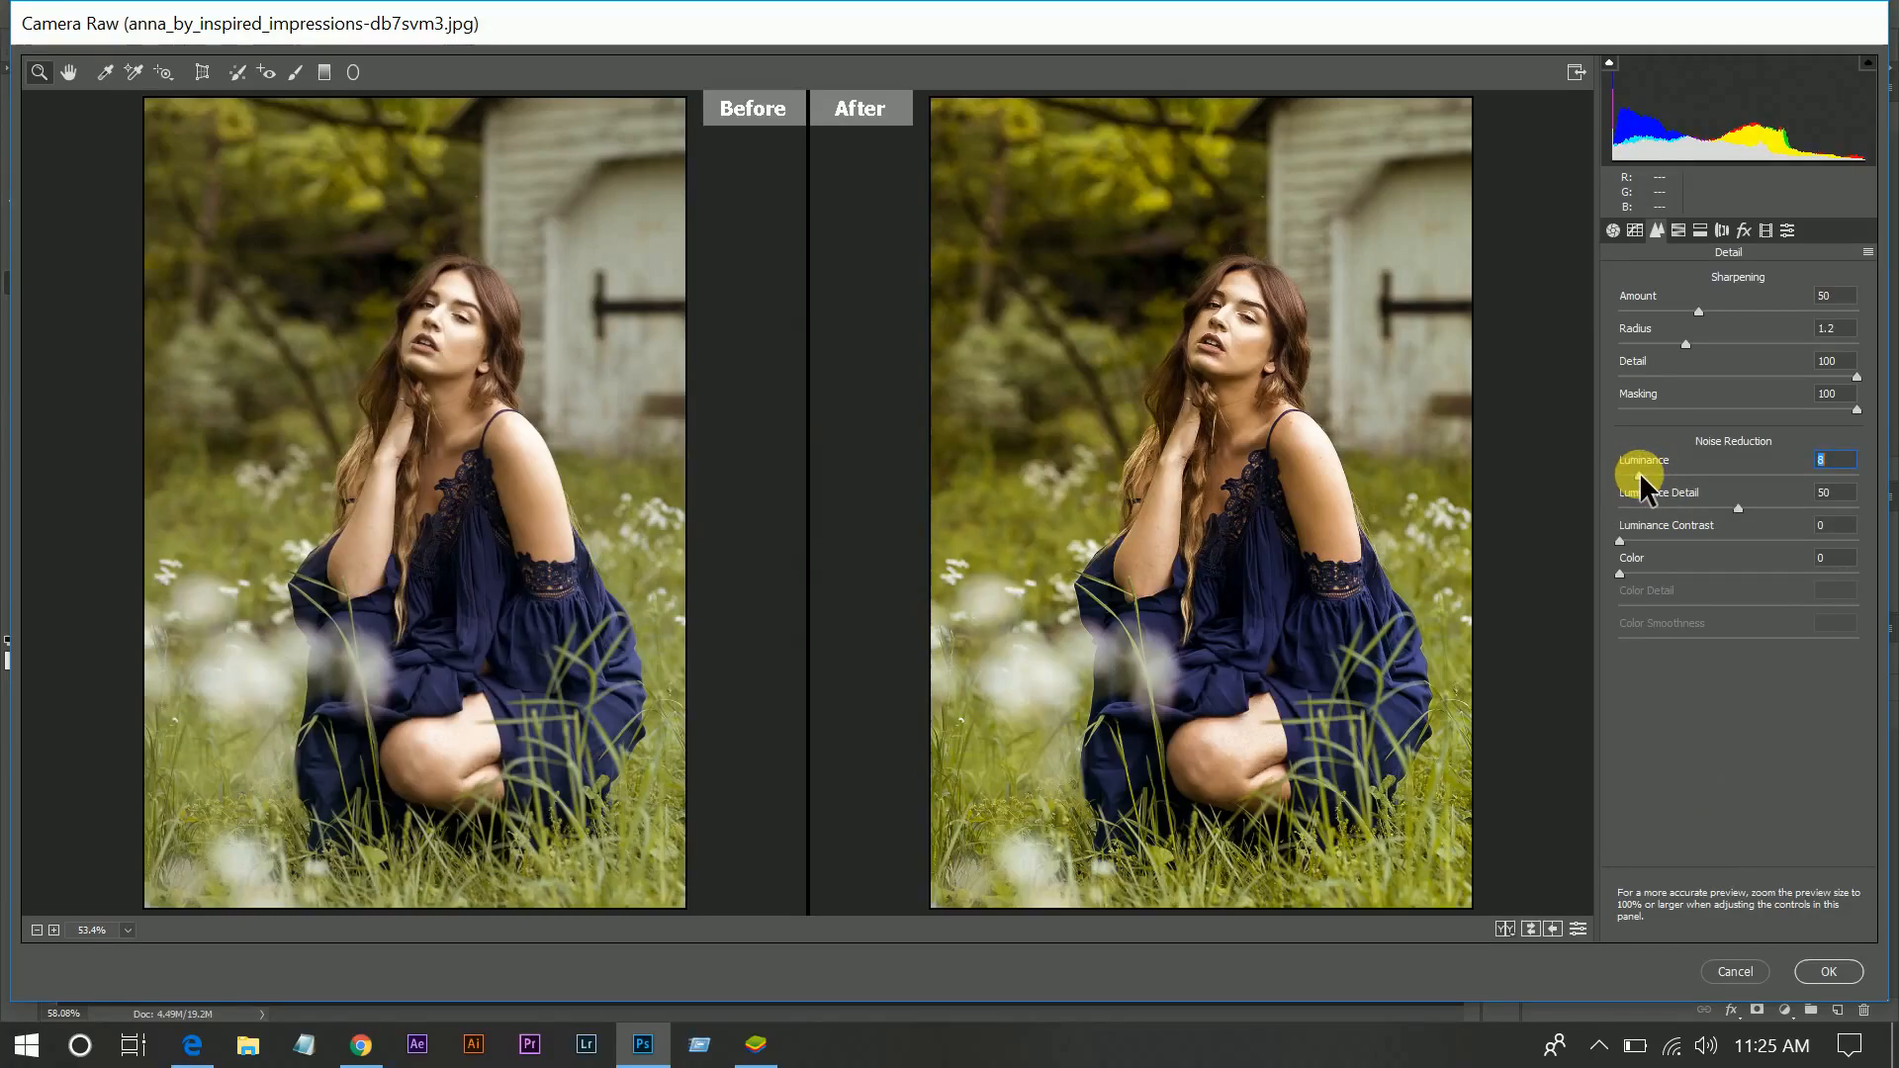
text(22)
click(1723, 508)
click(1654, 541)
click(1682, 573)
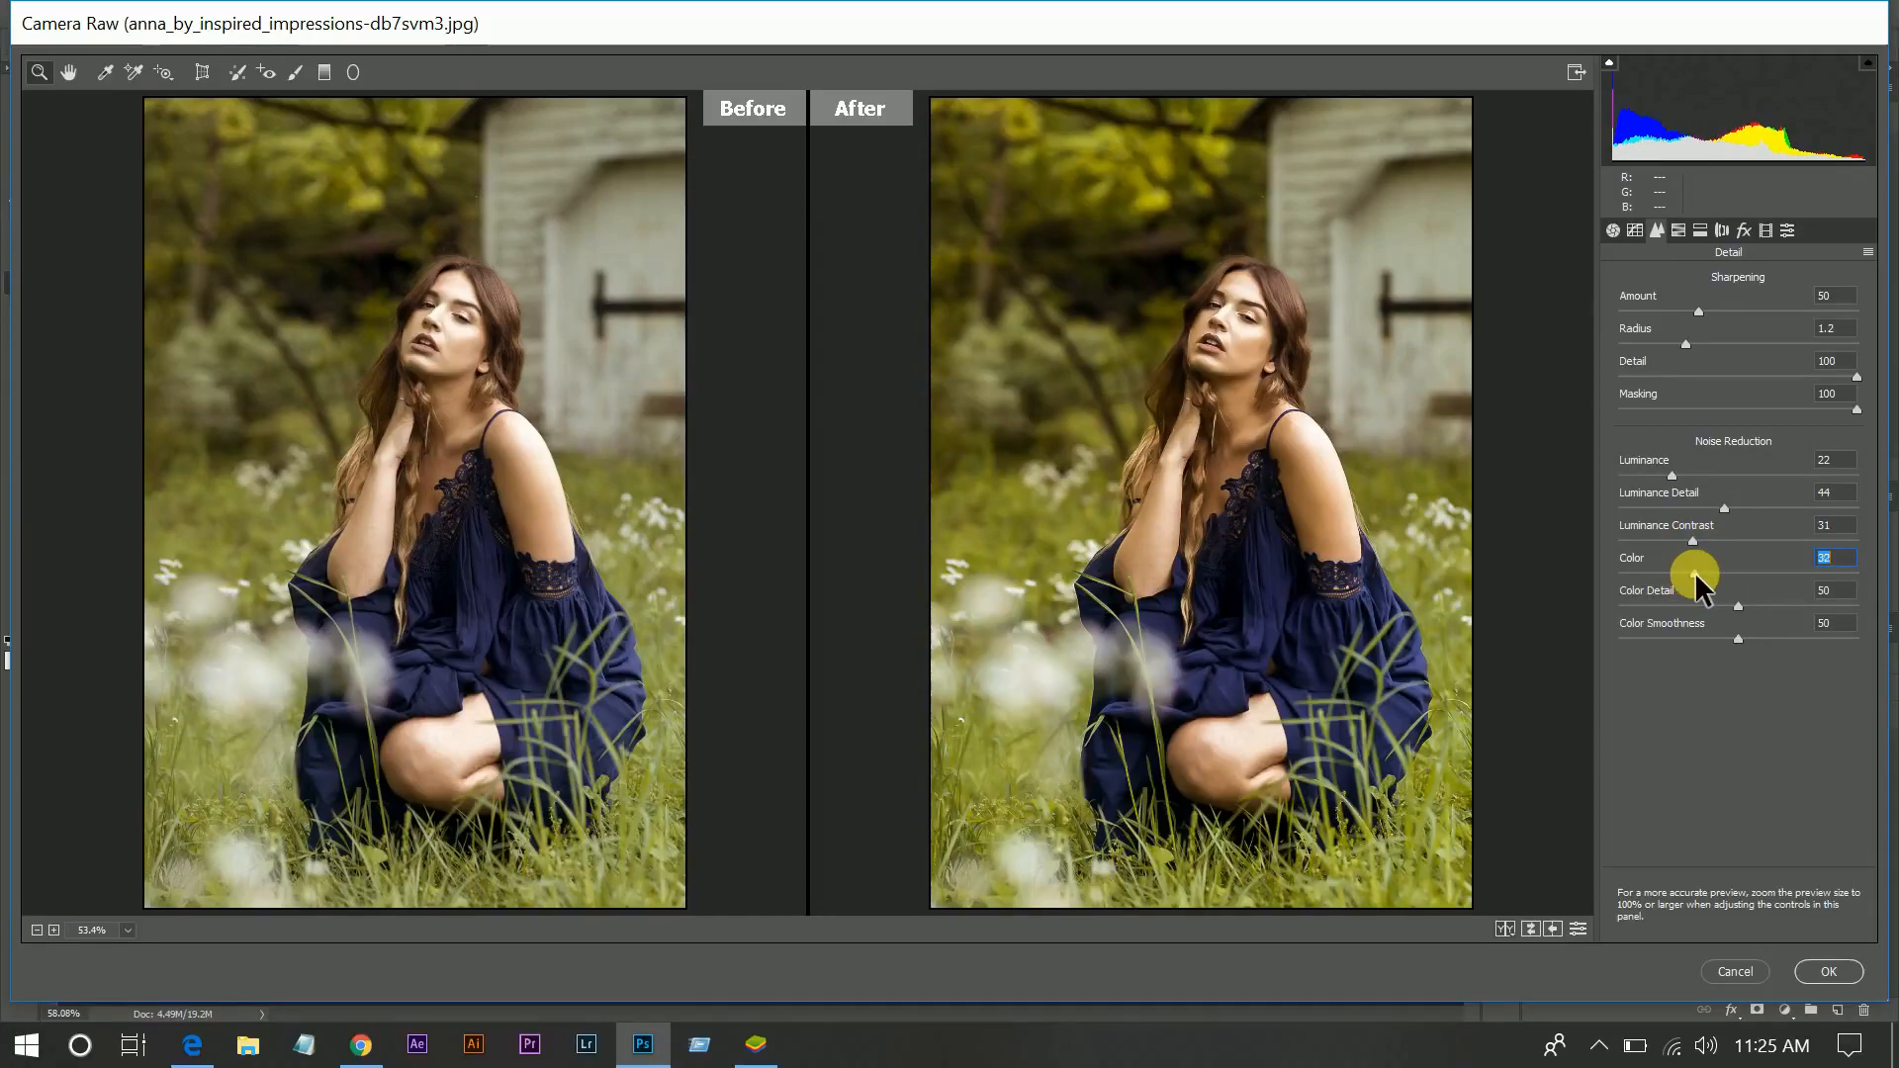
Set the noise reduction's Color Detail to 44 and Color Smoothness to 45, checking the woman's face close up
click(1288, 351)
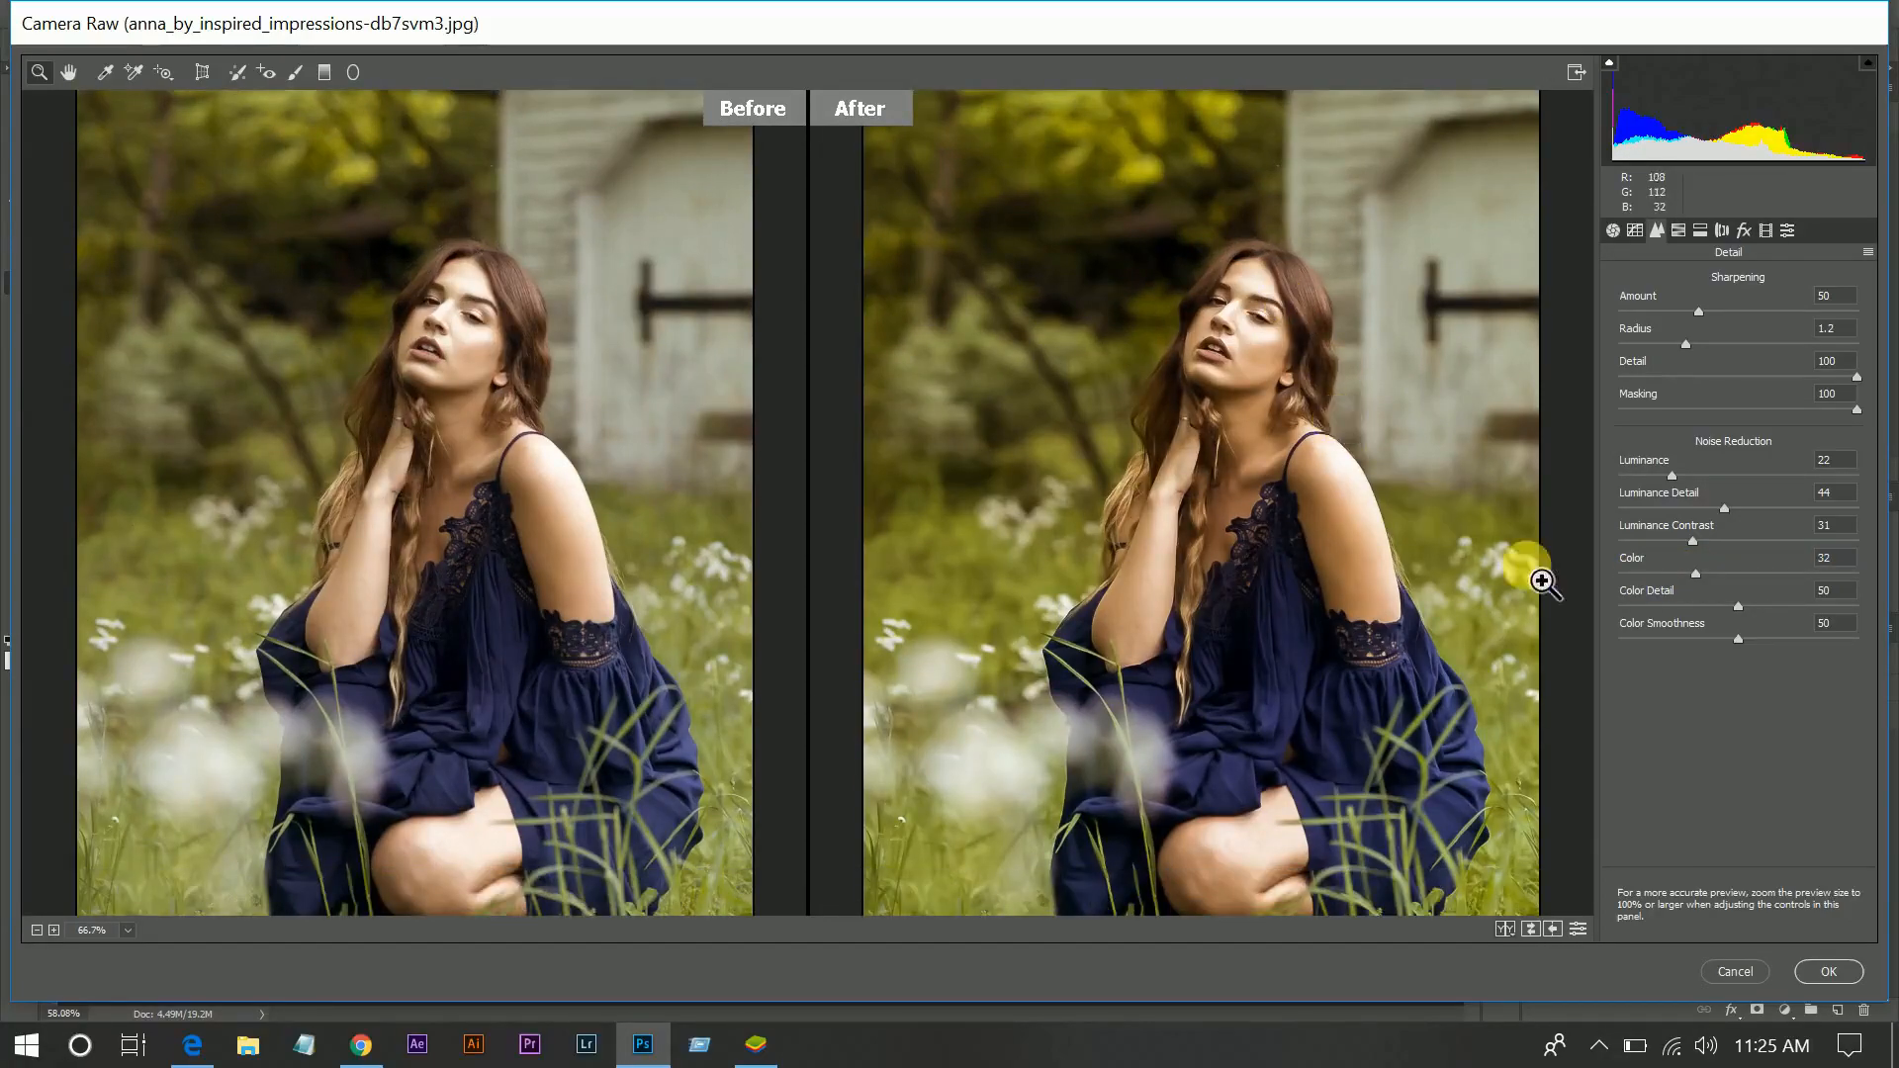
drag(1716, 607, 1692, 611)
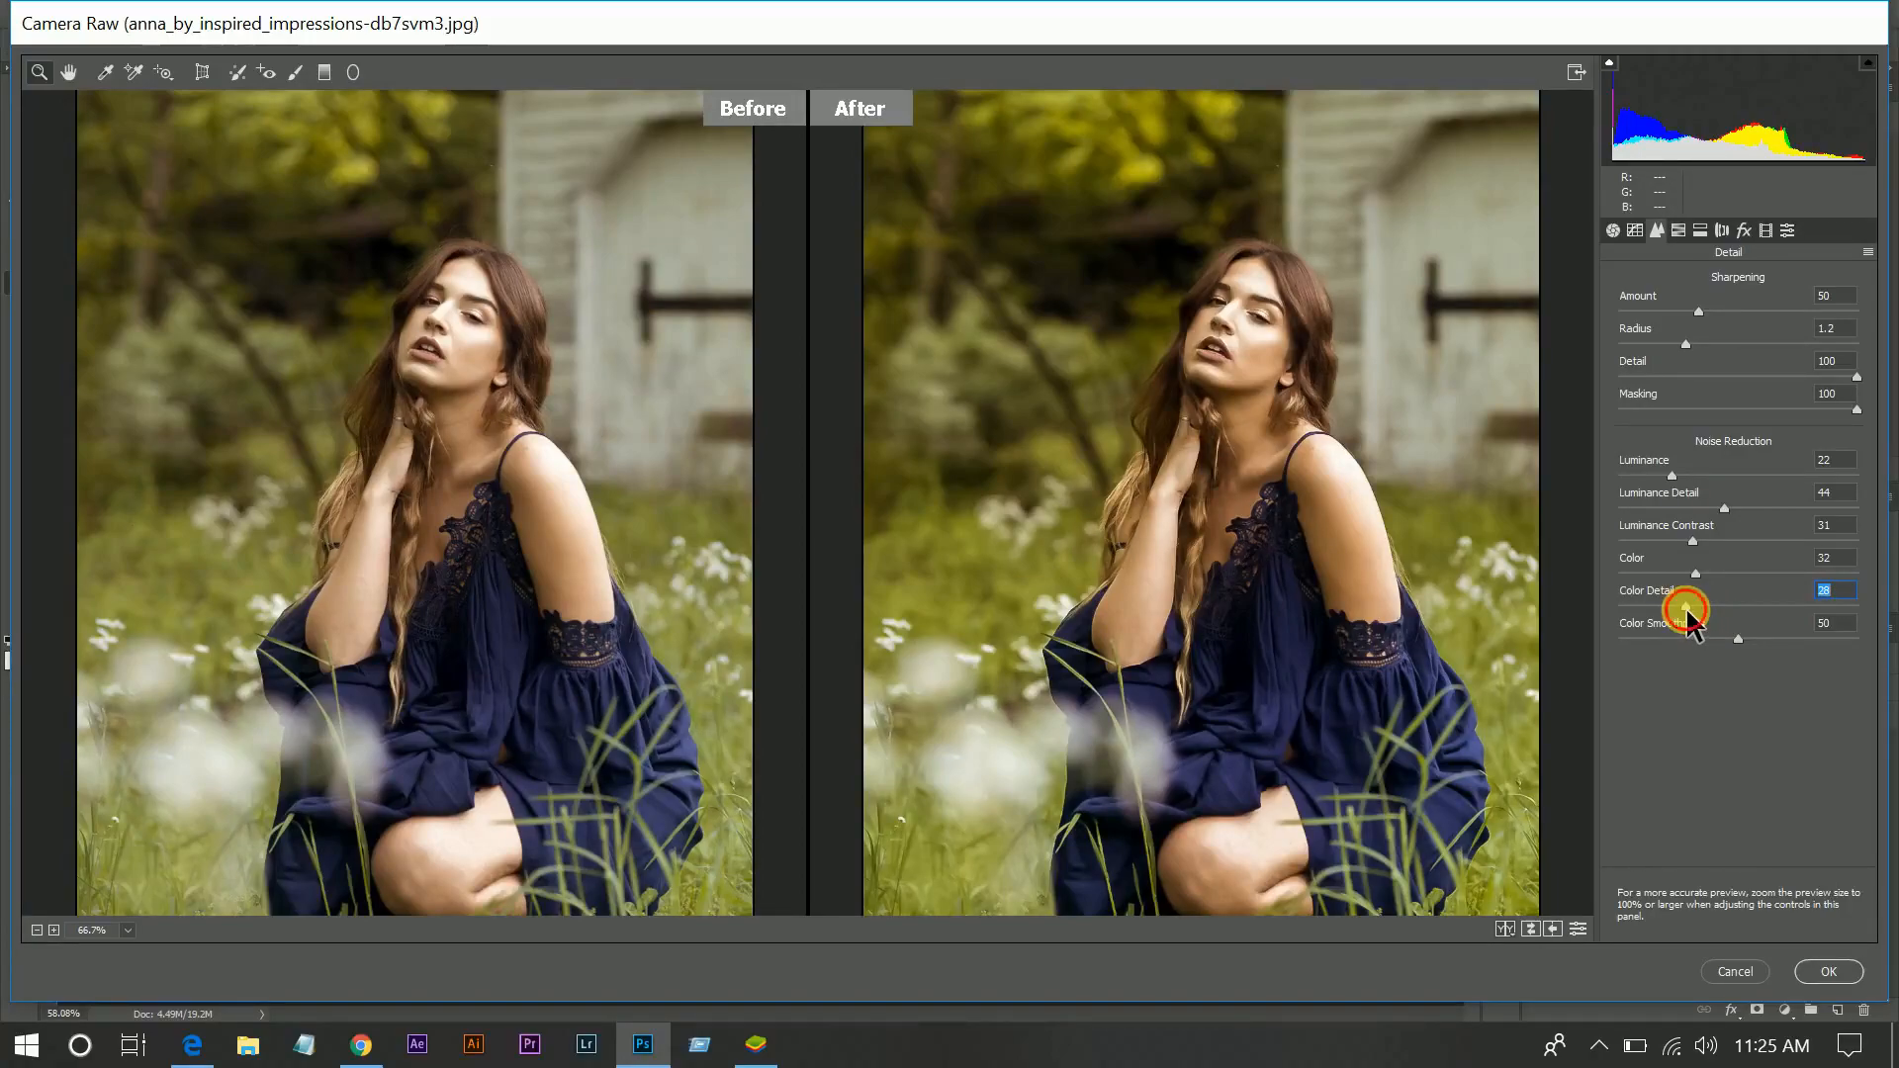
drag(1728, 642, 1726, 643)
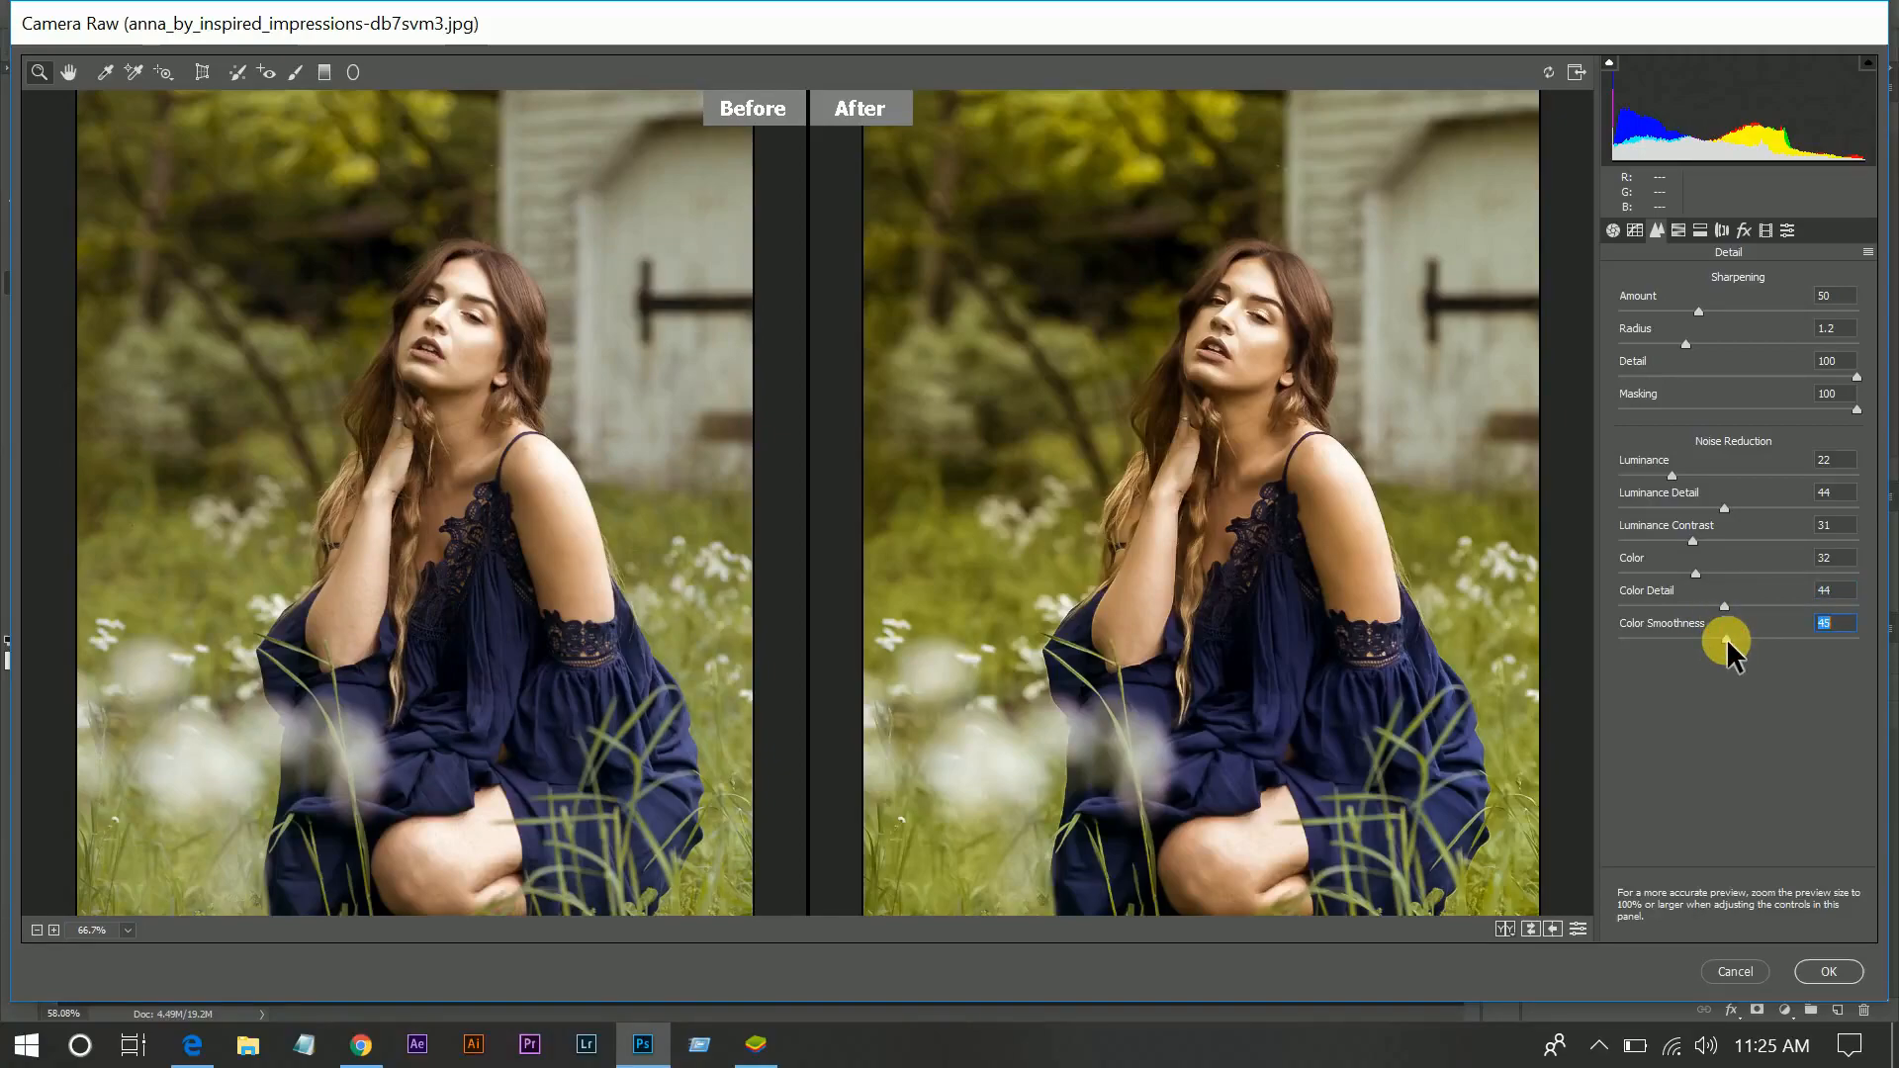
key(Down)
key(Down)
click(1306, 366)
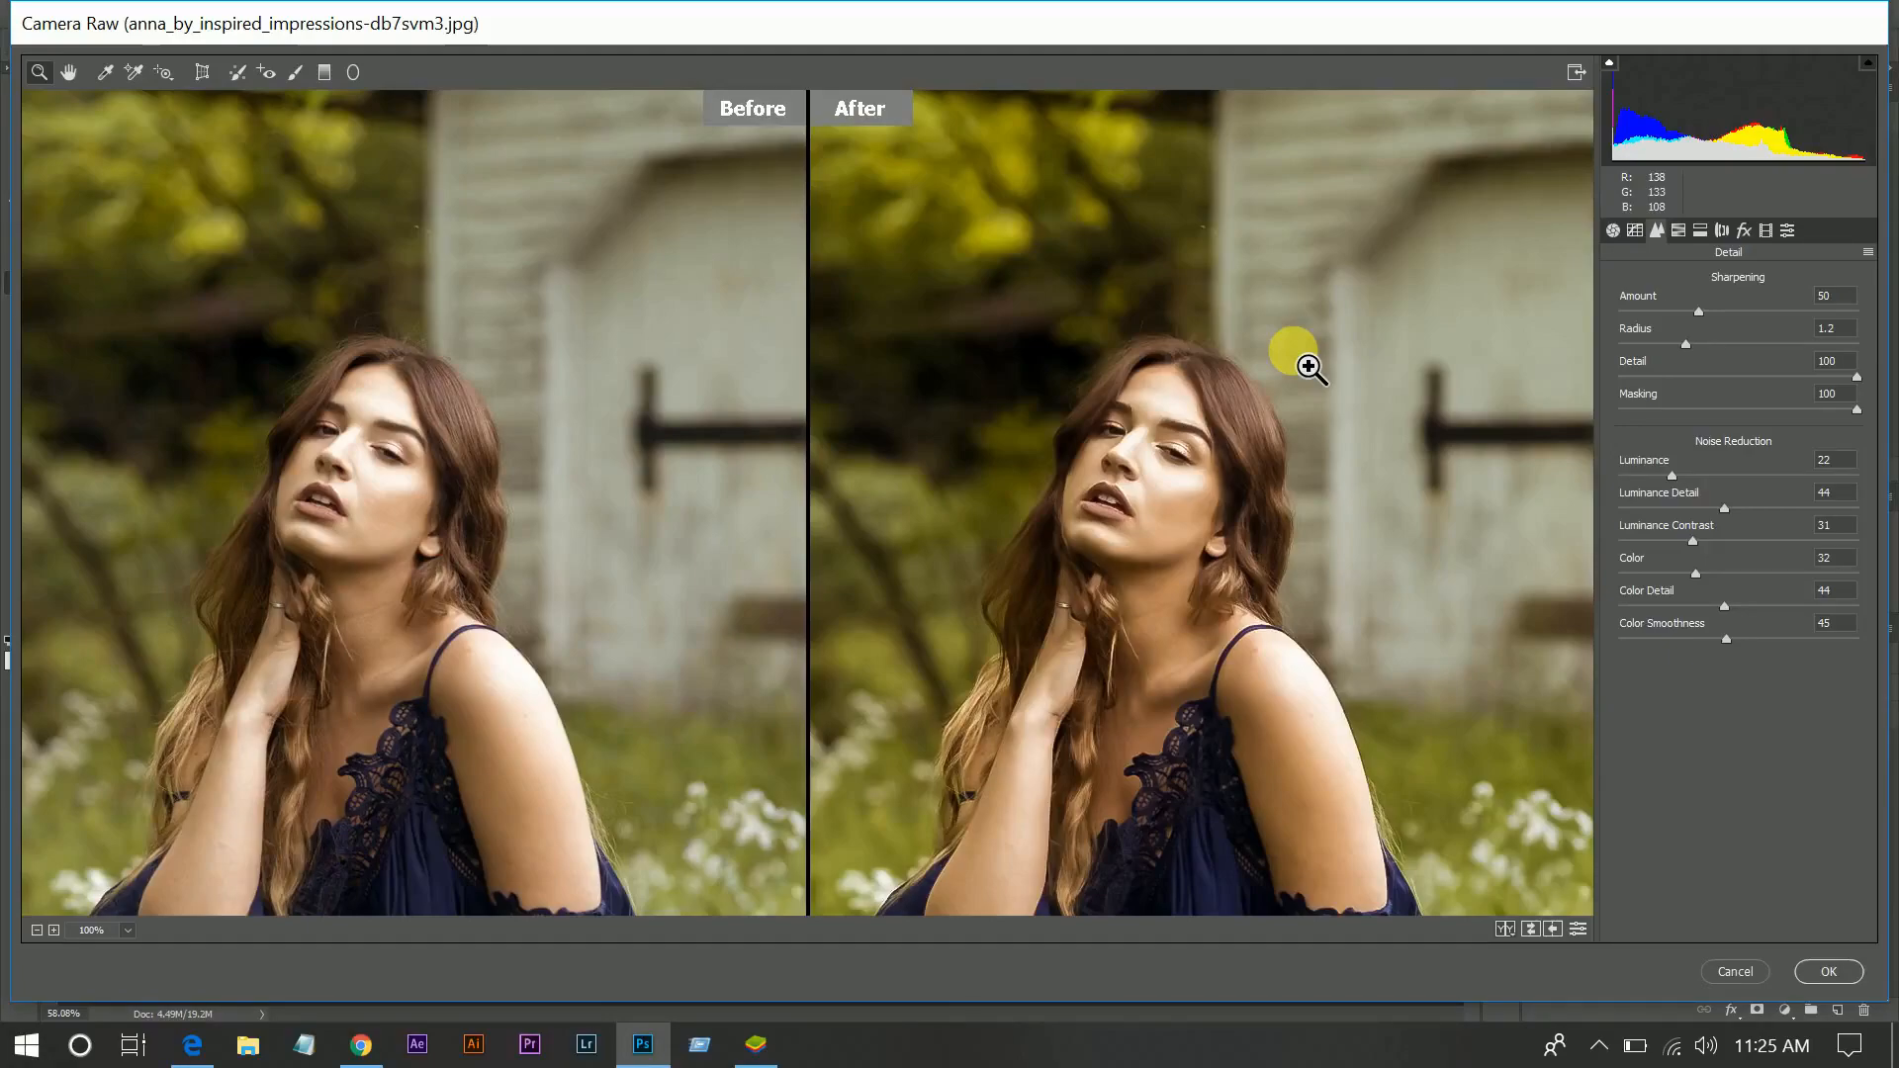
key(ctrl+0)
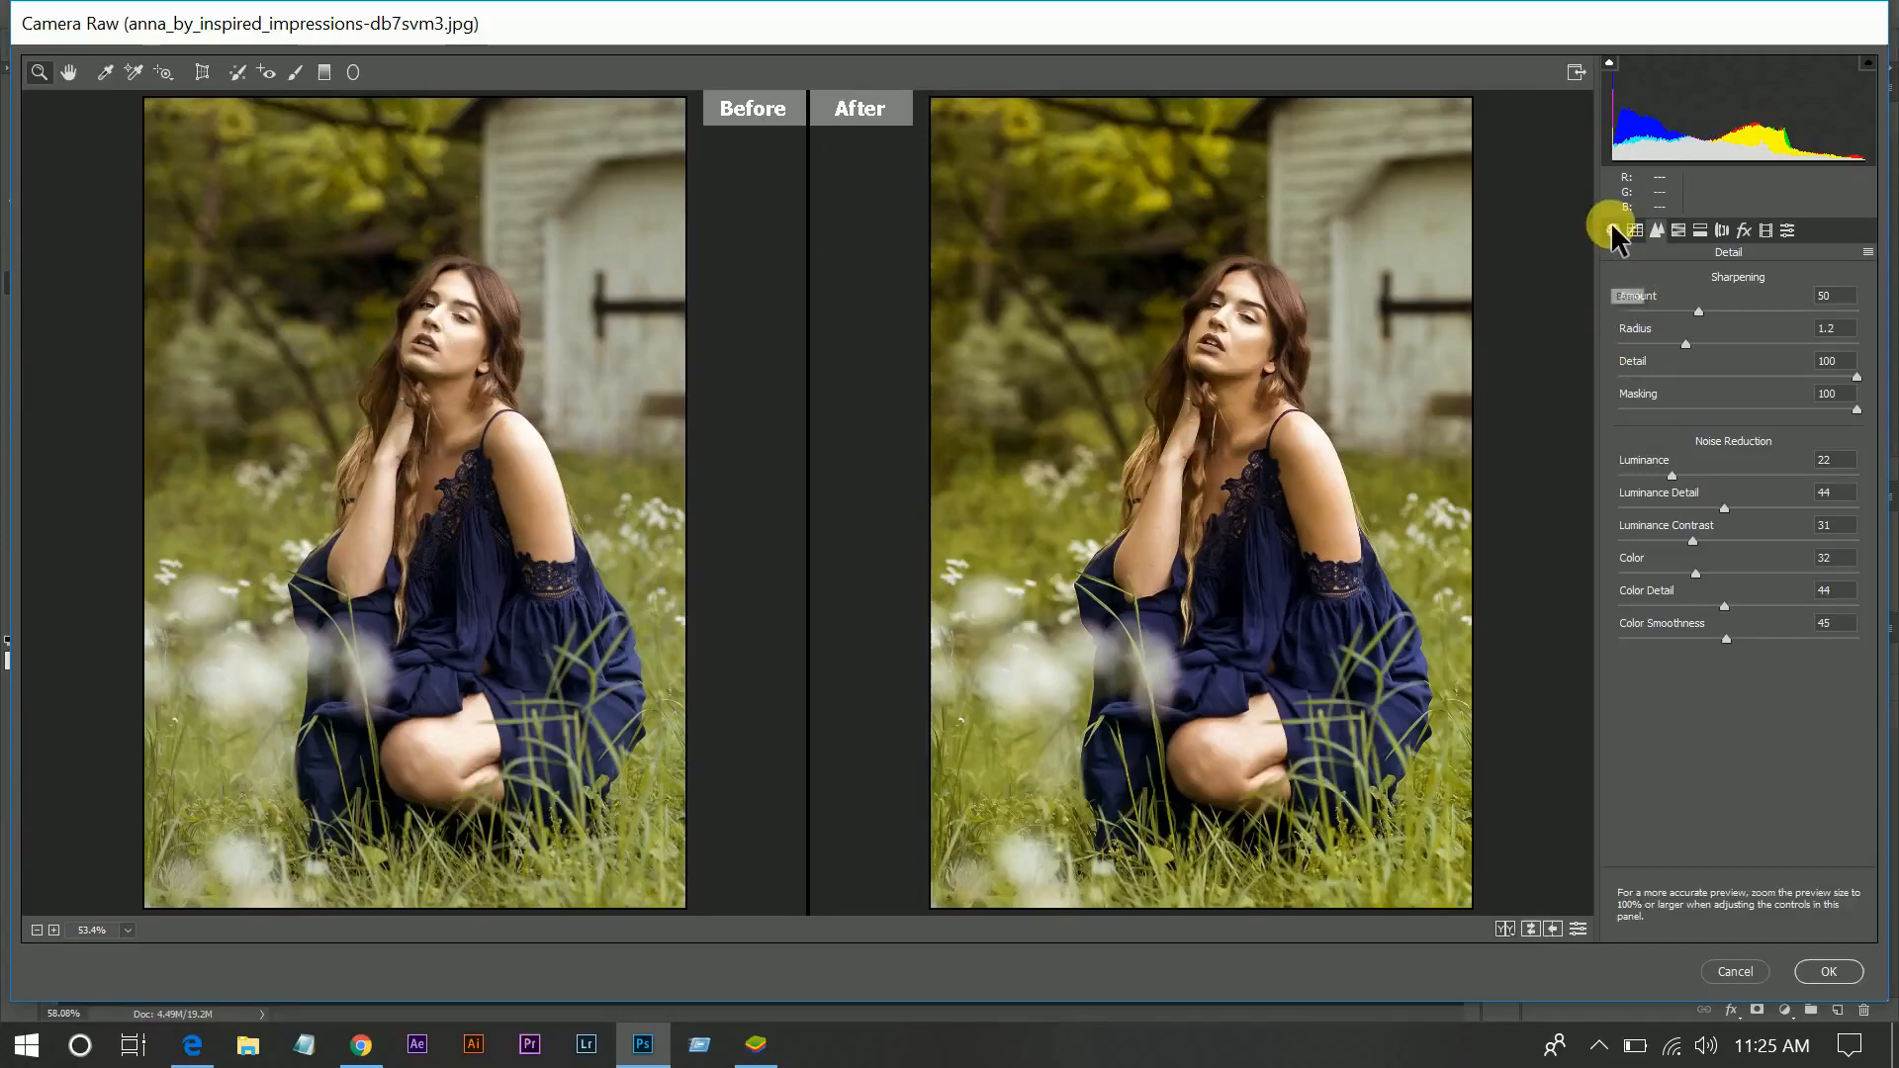
Shift the Greens hue strongly towards yellow in the HSL adjustments to give the grass a golden tone
click(1680, 229)
click(1624, 285)
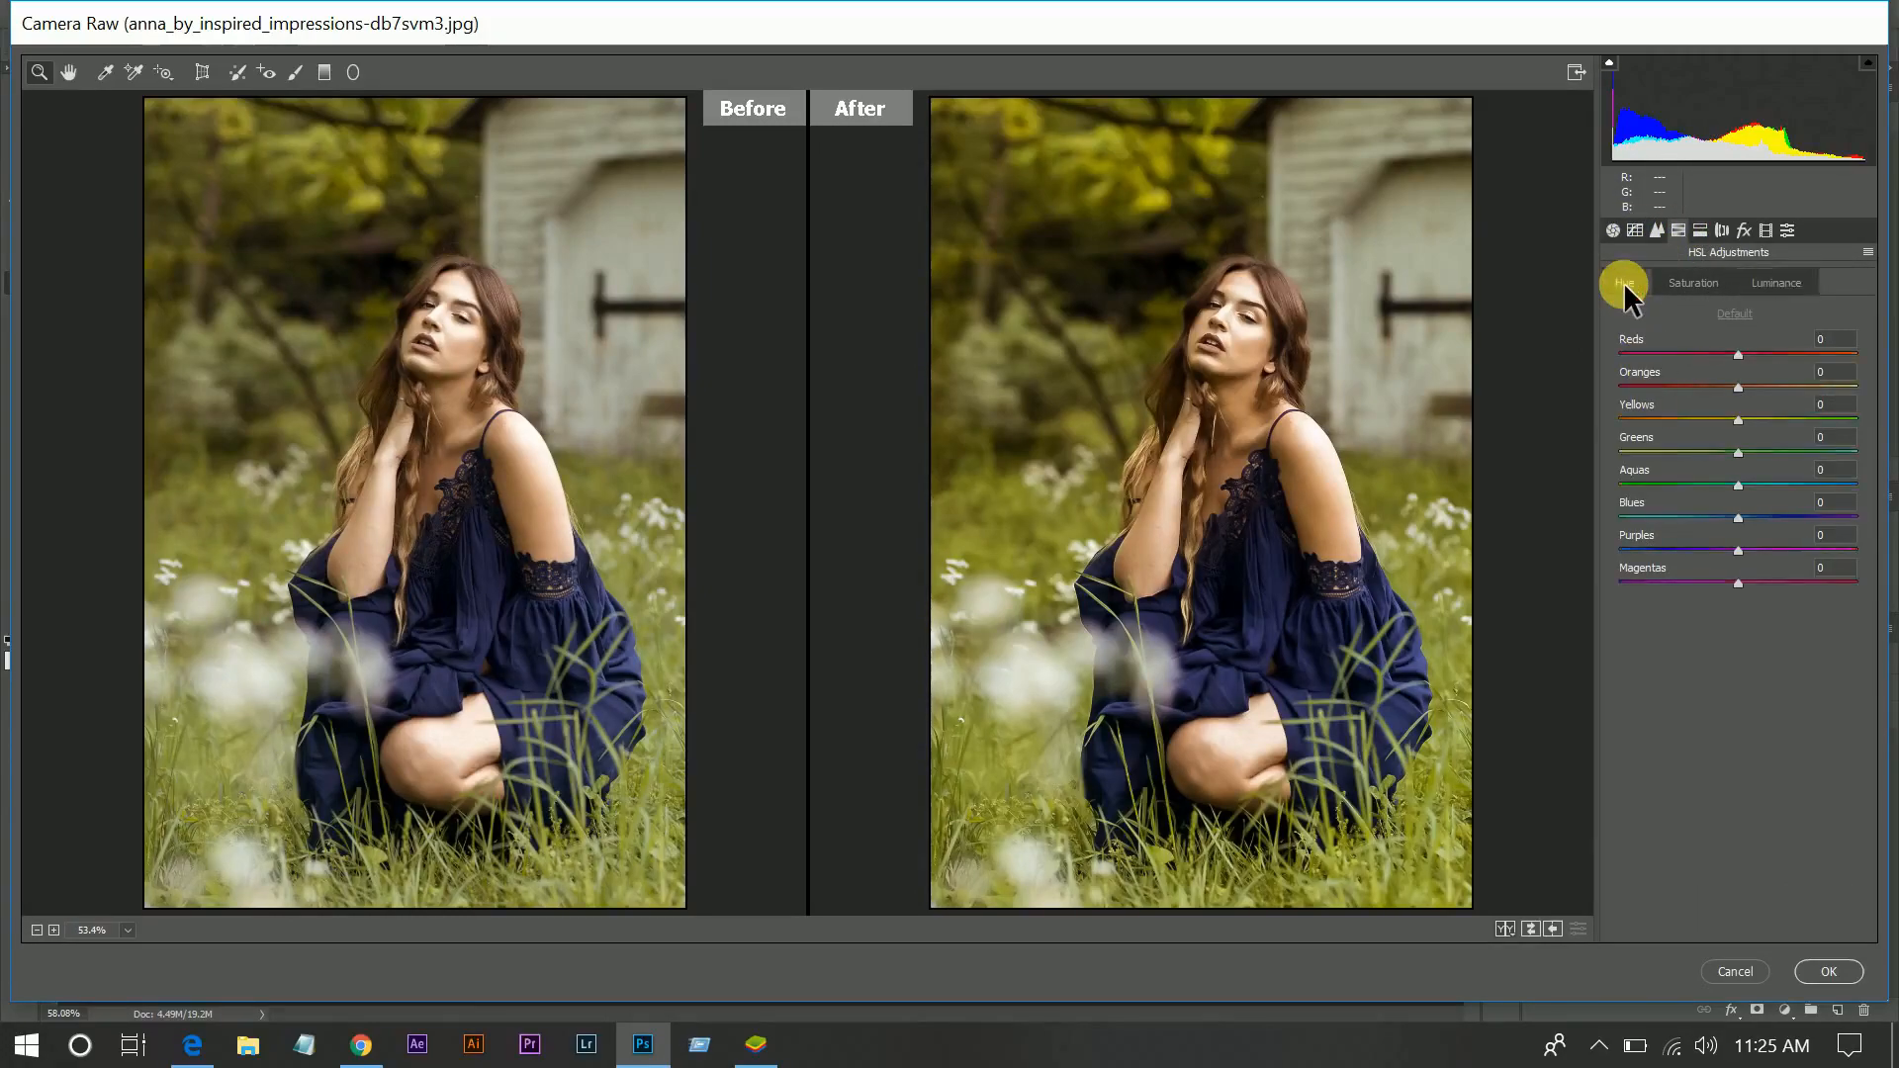
click(1650, 453)
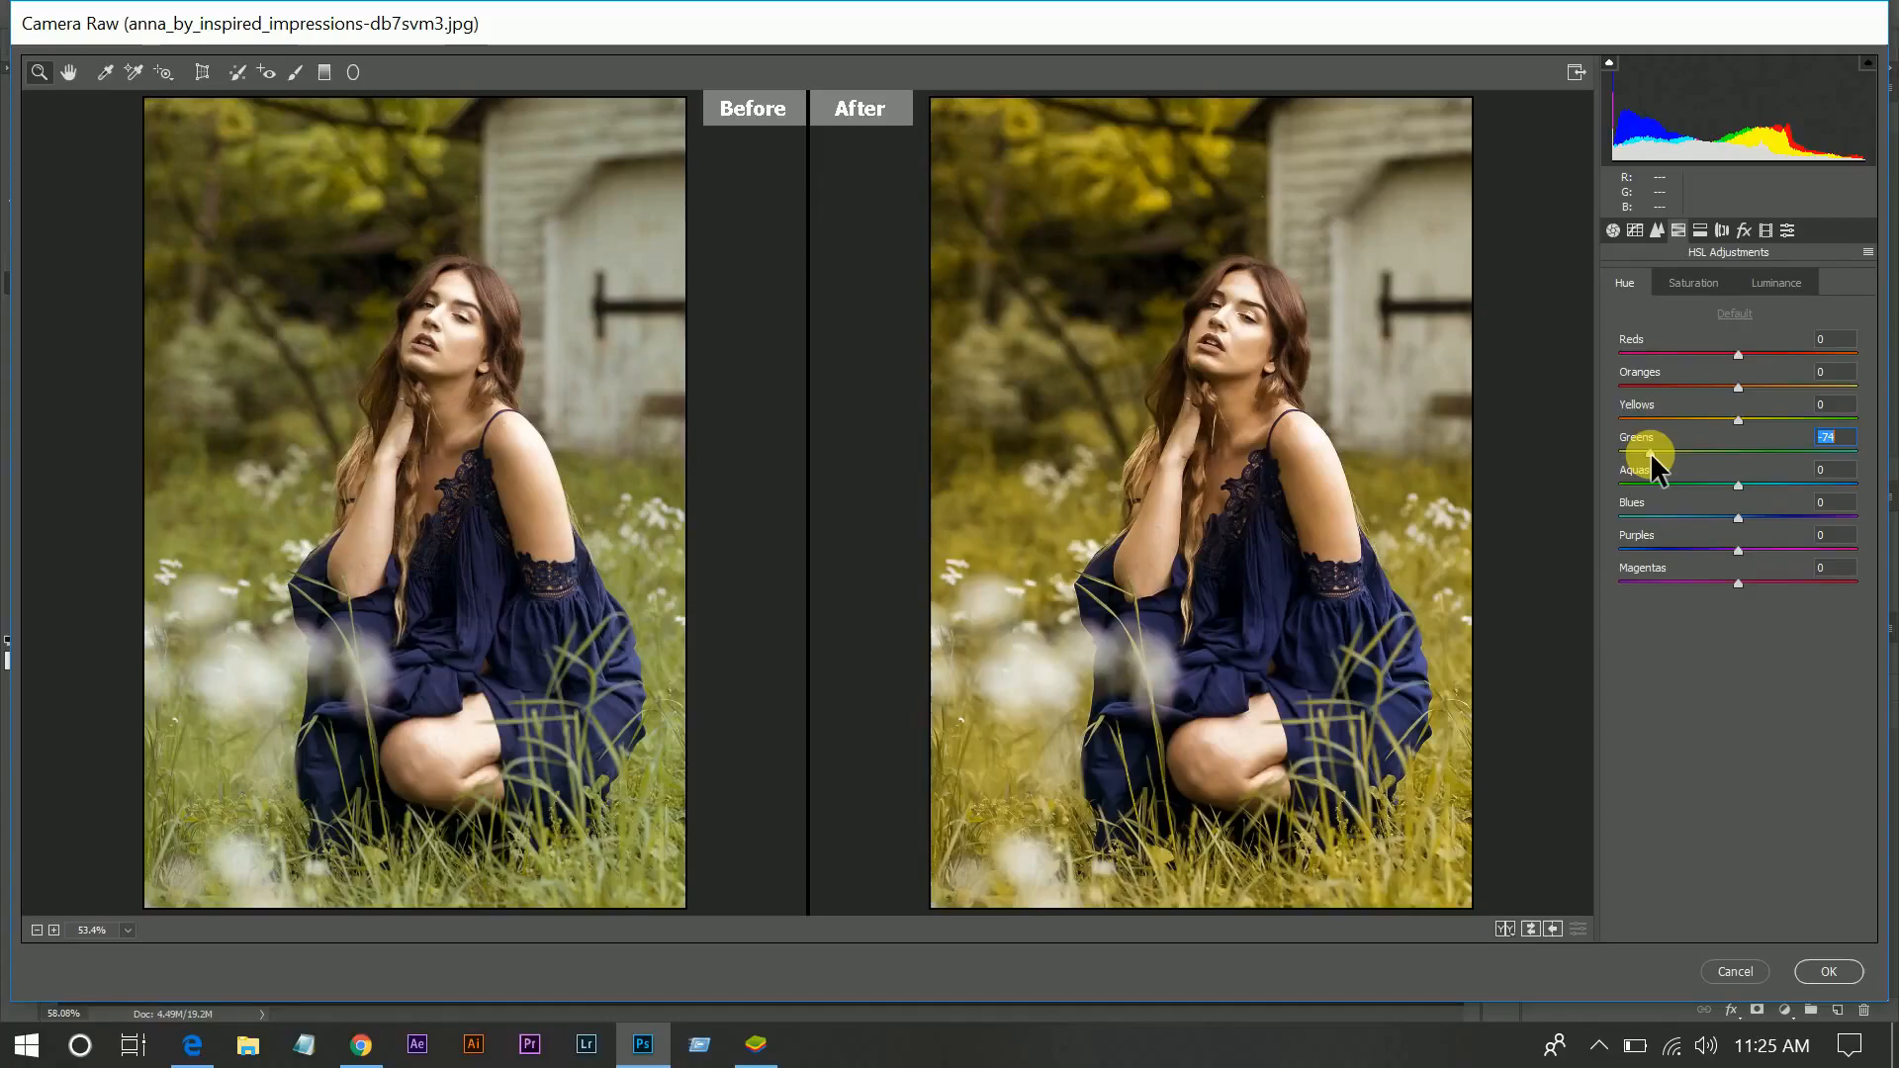
drag(1650, 453, 1634, 460)
key(Down)
Set the HSL saturation of Reds to +21 and Oranges to about +43, and raise the saturation of Greens and Aquas
click(1691, 285)
mouse_move(1764, 351)
mouse_down()
mouse_move(1814, 352)
mouse_move(1715, 352)
mouse_move(1760, 358)
mouse_up()
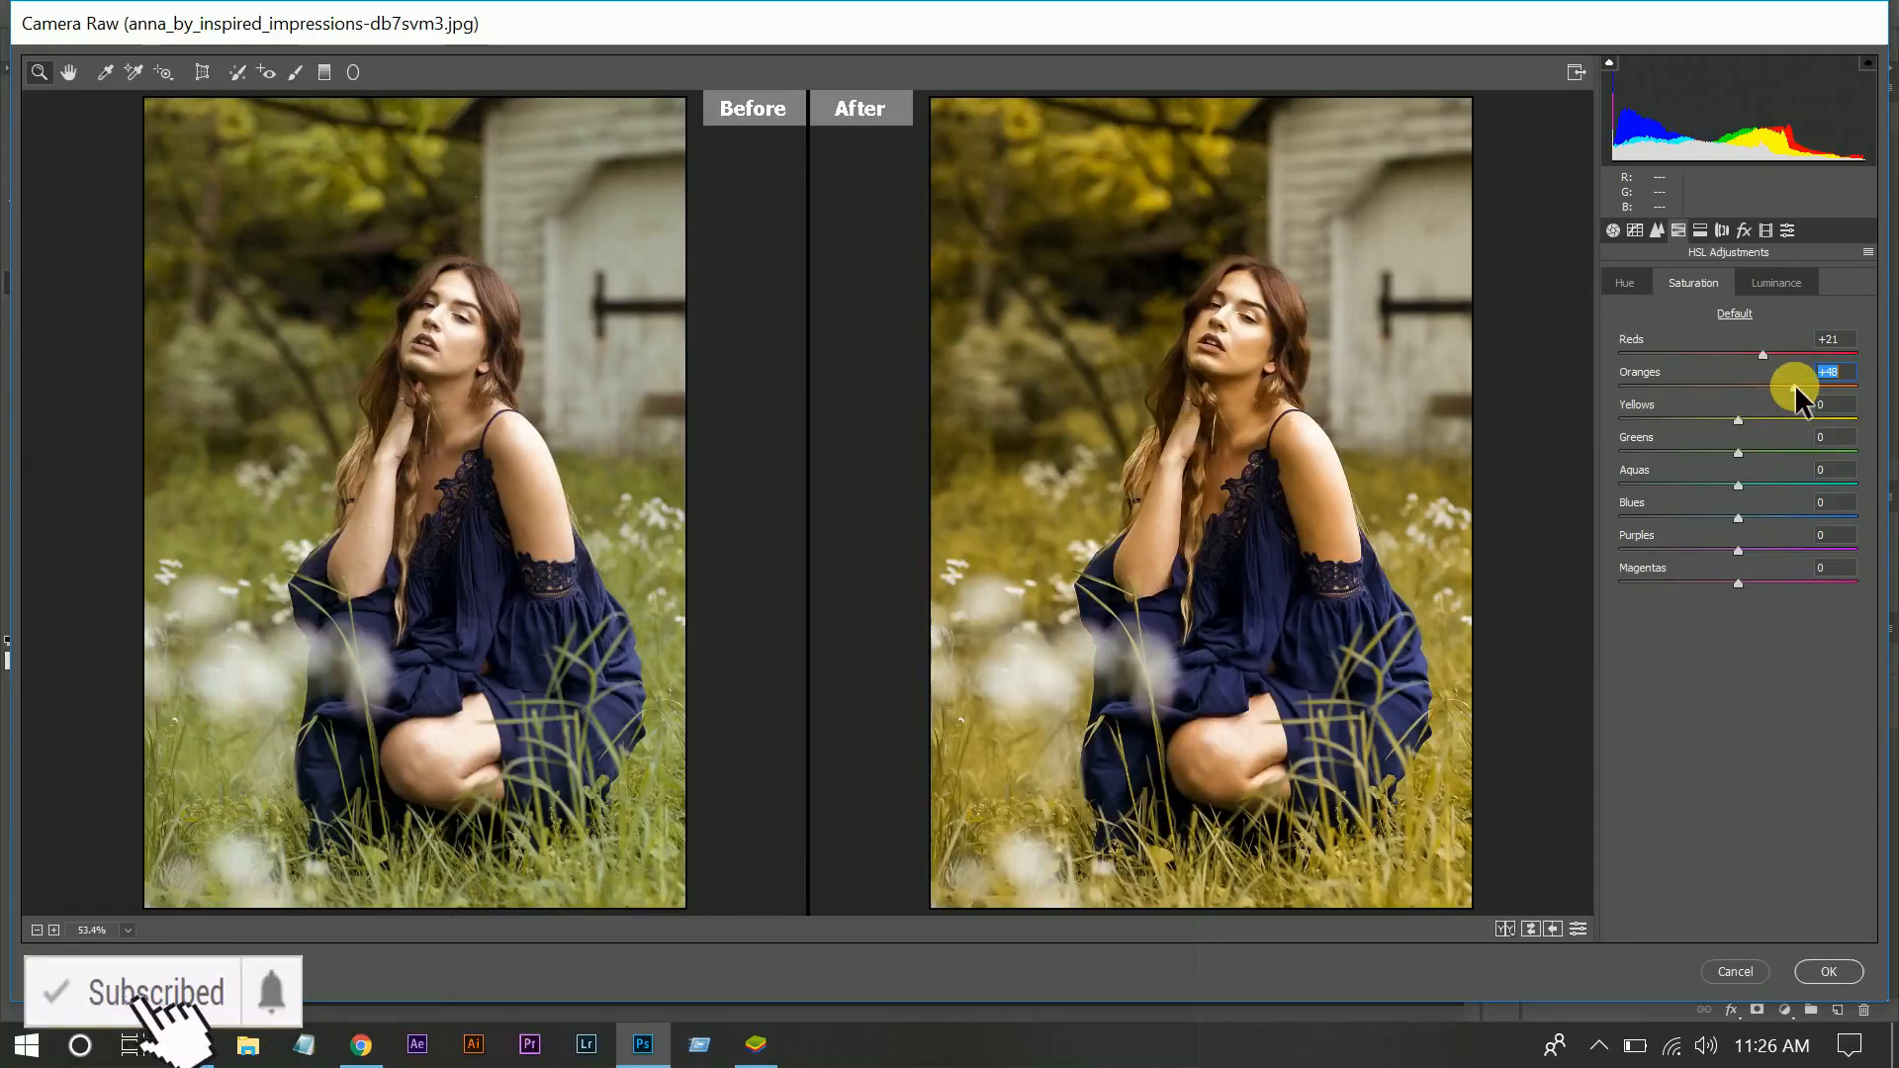
drag(1776, 382, 1772, 380)
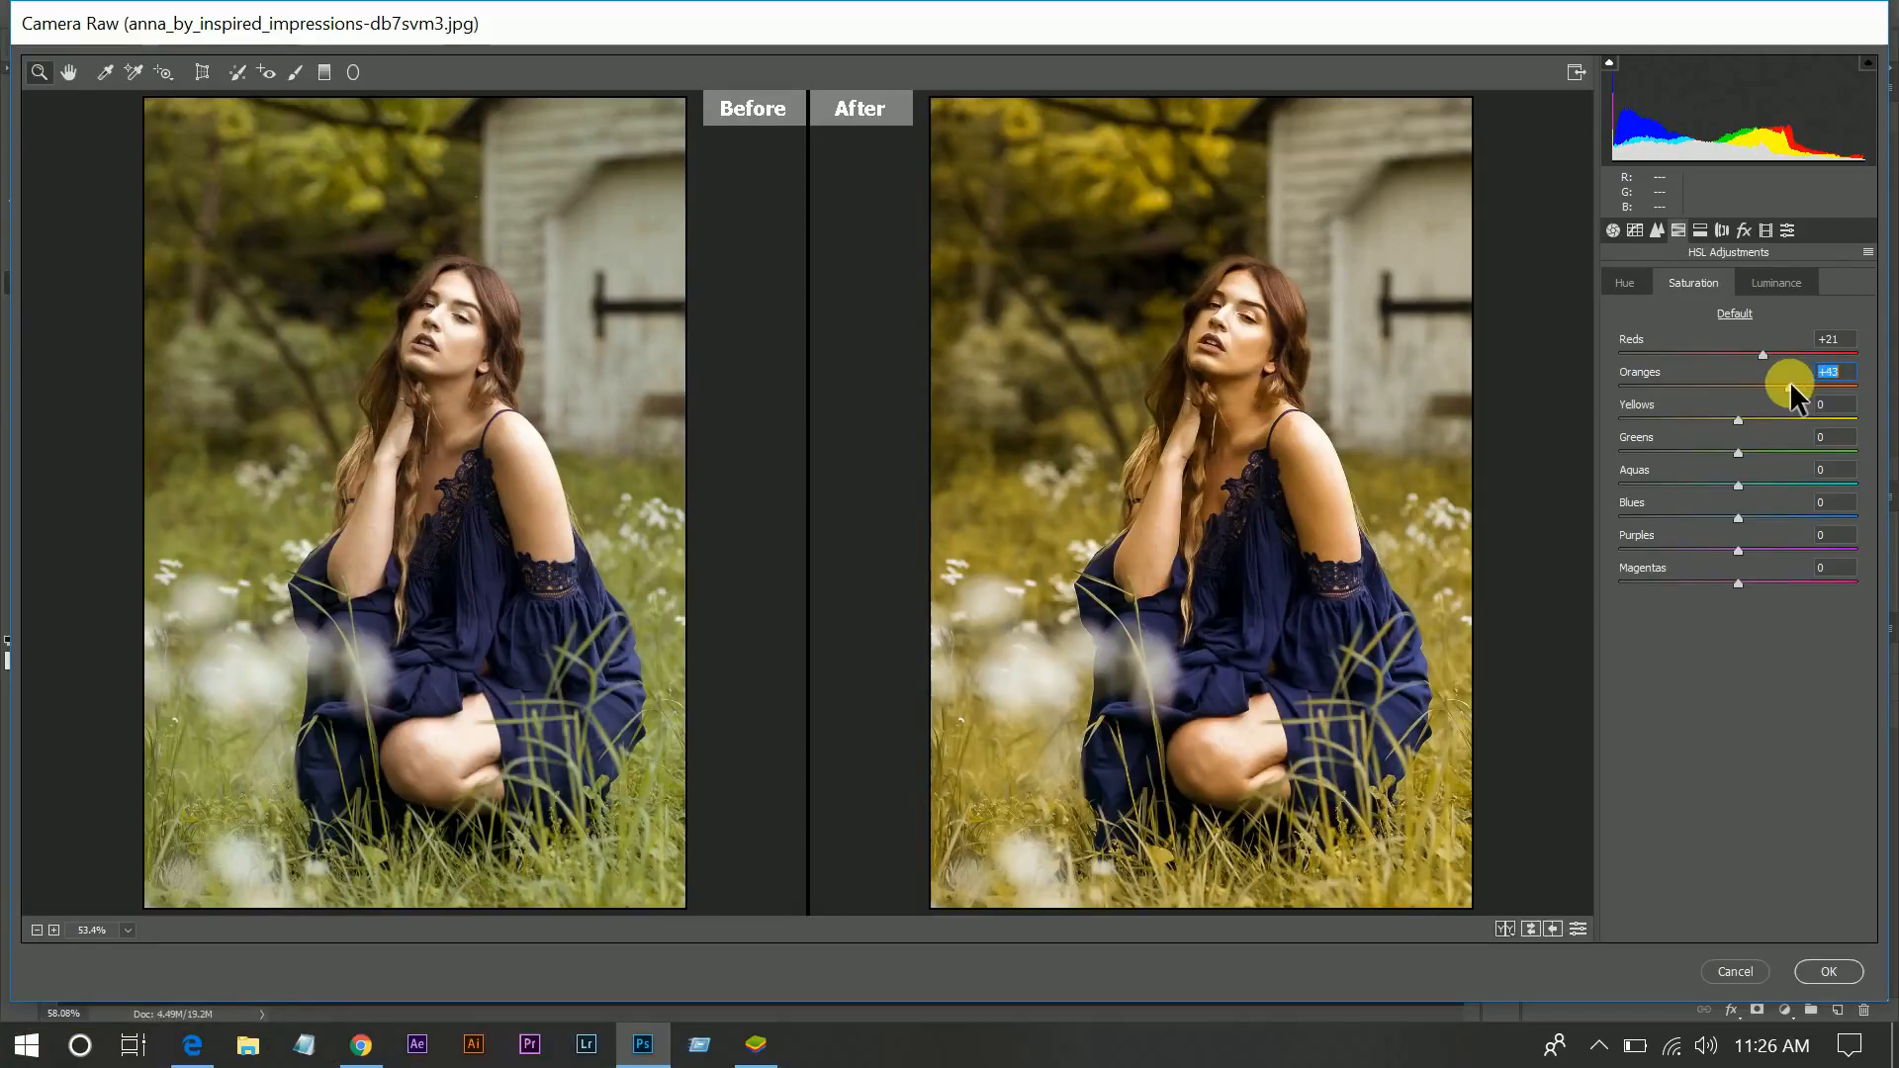
drag(1789, 382, 1788, 382)
drag(1757, 448, 1777, 453)
drag(1770, 485, 1634, 475)
click(1837, 484)
drag(1766, 484, 1770, 484)
Set the HSL luminance of Reds to +27 and Oranges to +59 to brighten the skin tones
click(1775, 283)
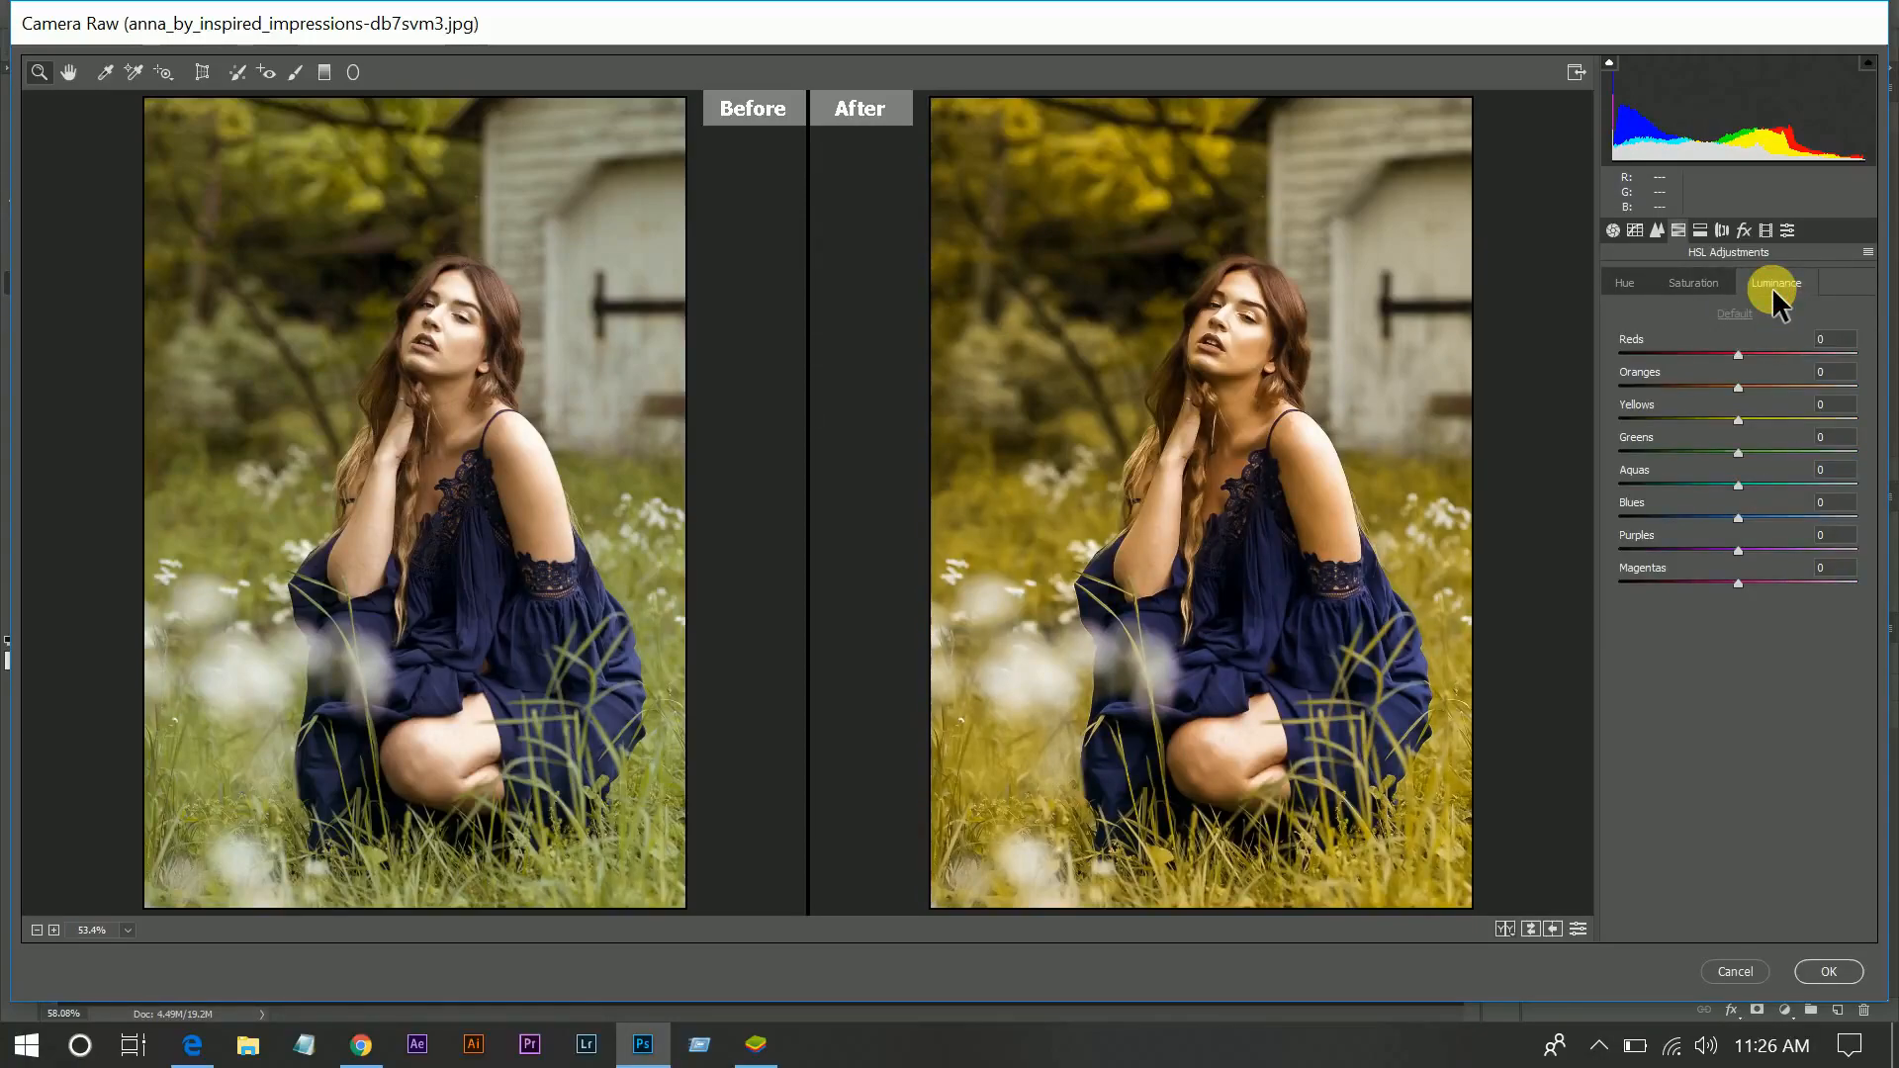
click(1760, 354)
drag(1759, 354, 1774, 392)
click(1807, 396)
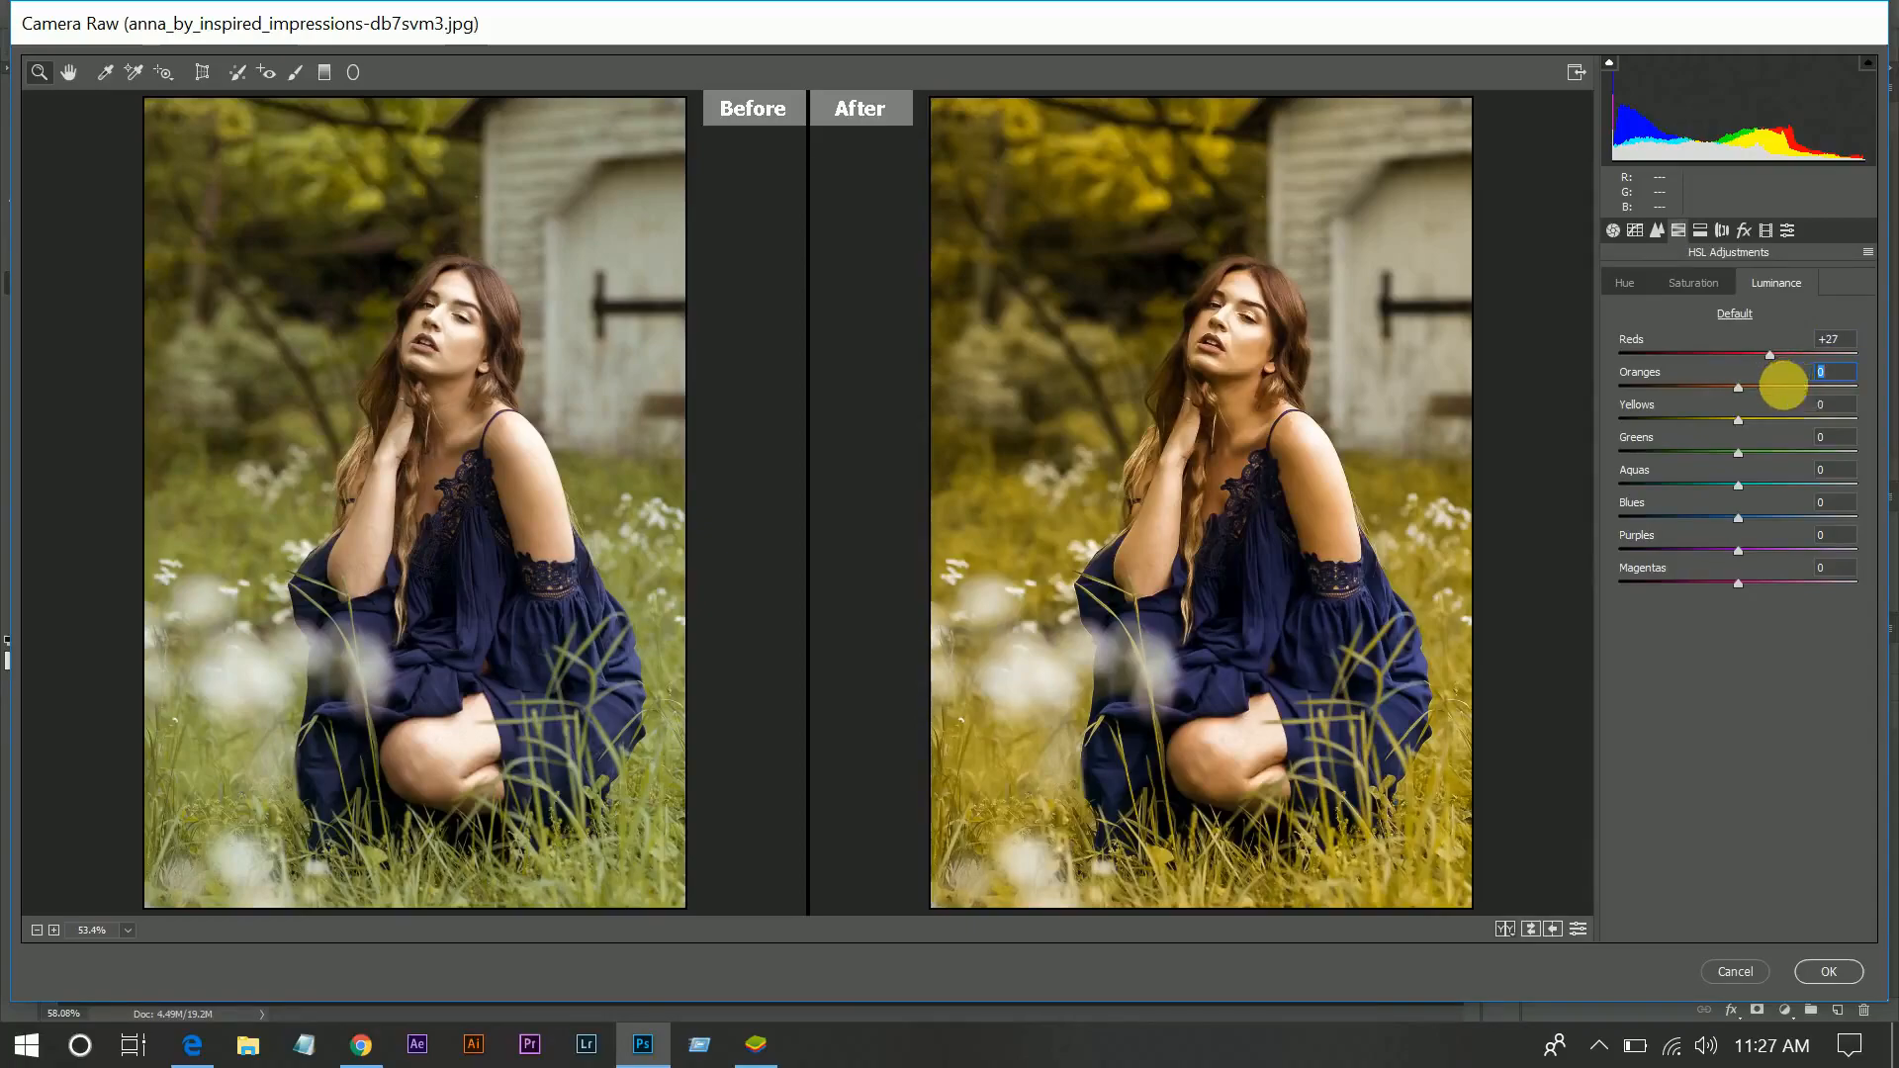
click(1779, 386)
click(1802, 388)
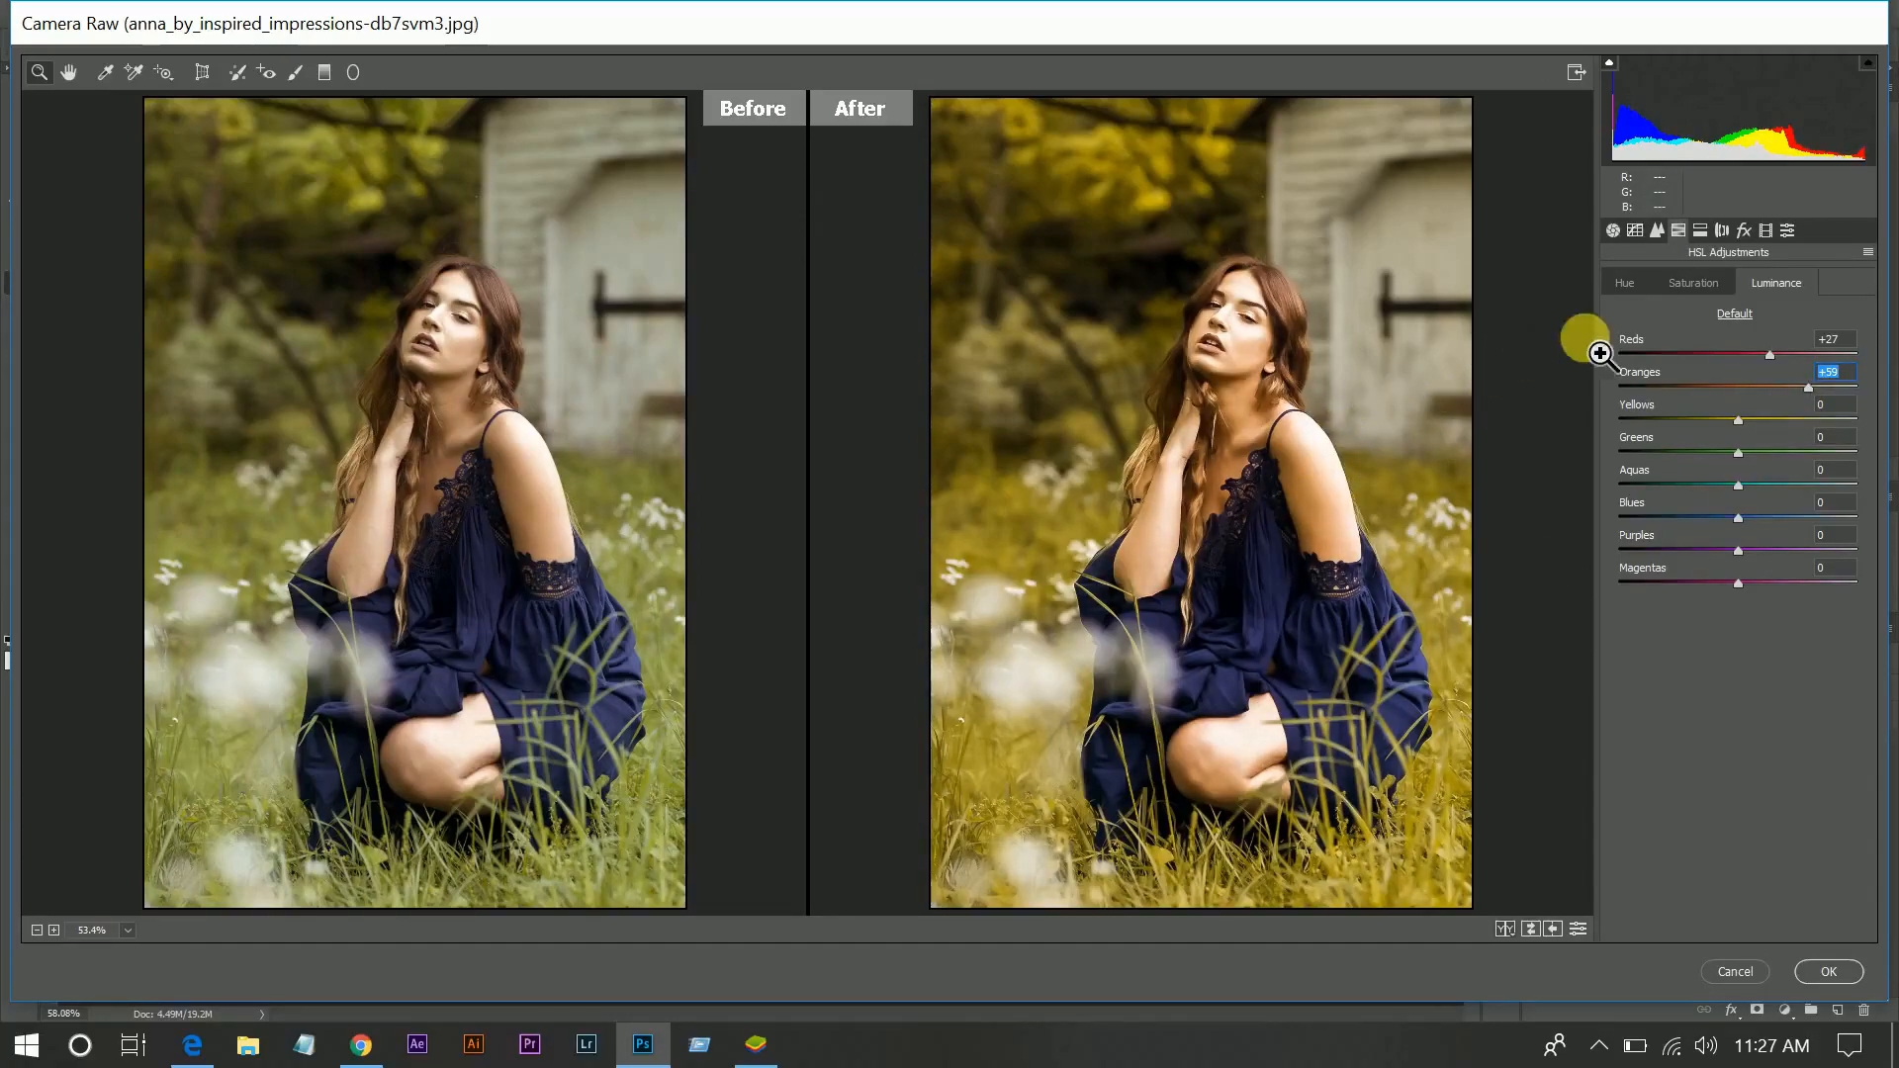
Split-tone the shadows blue with Hue 210 and Saturation 35, and set the split toning Balance to +6
click(1706, 230)
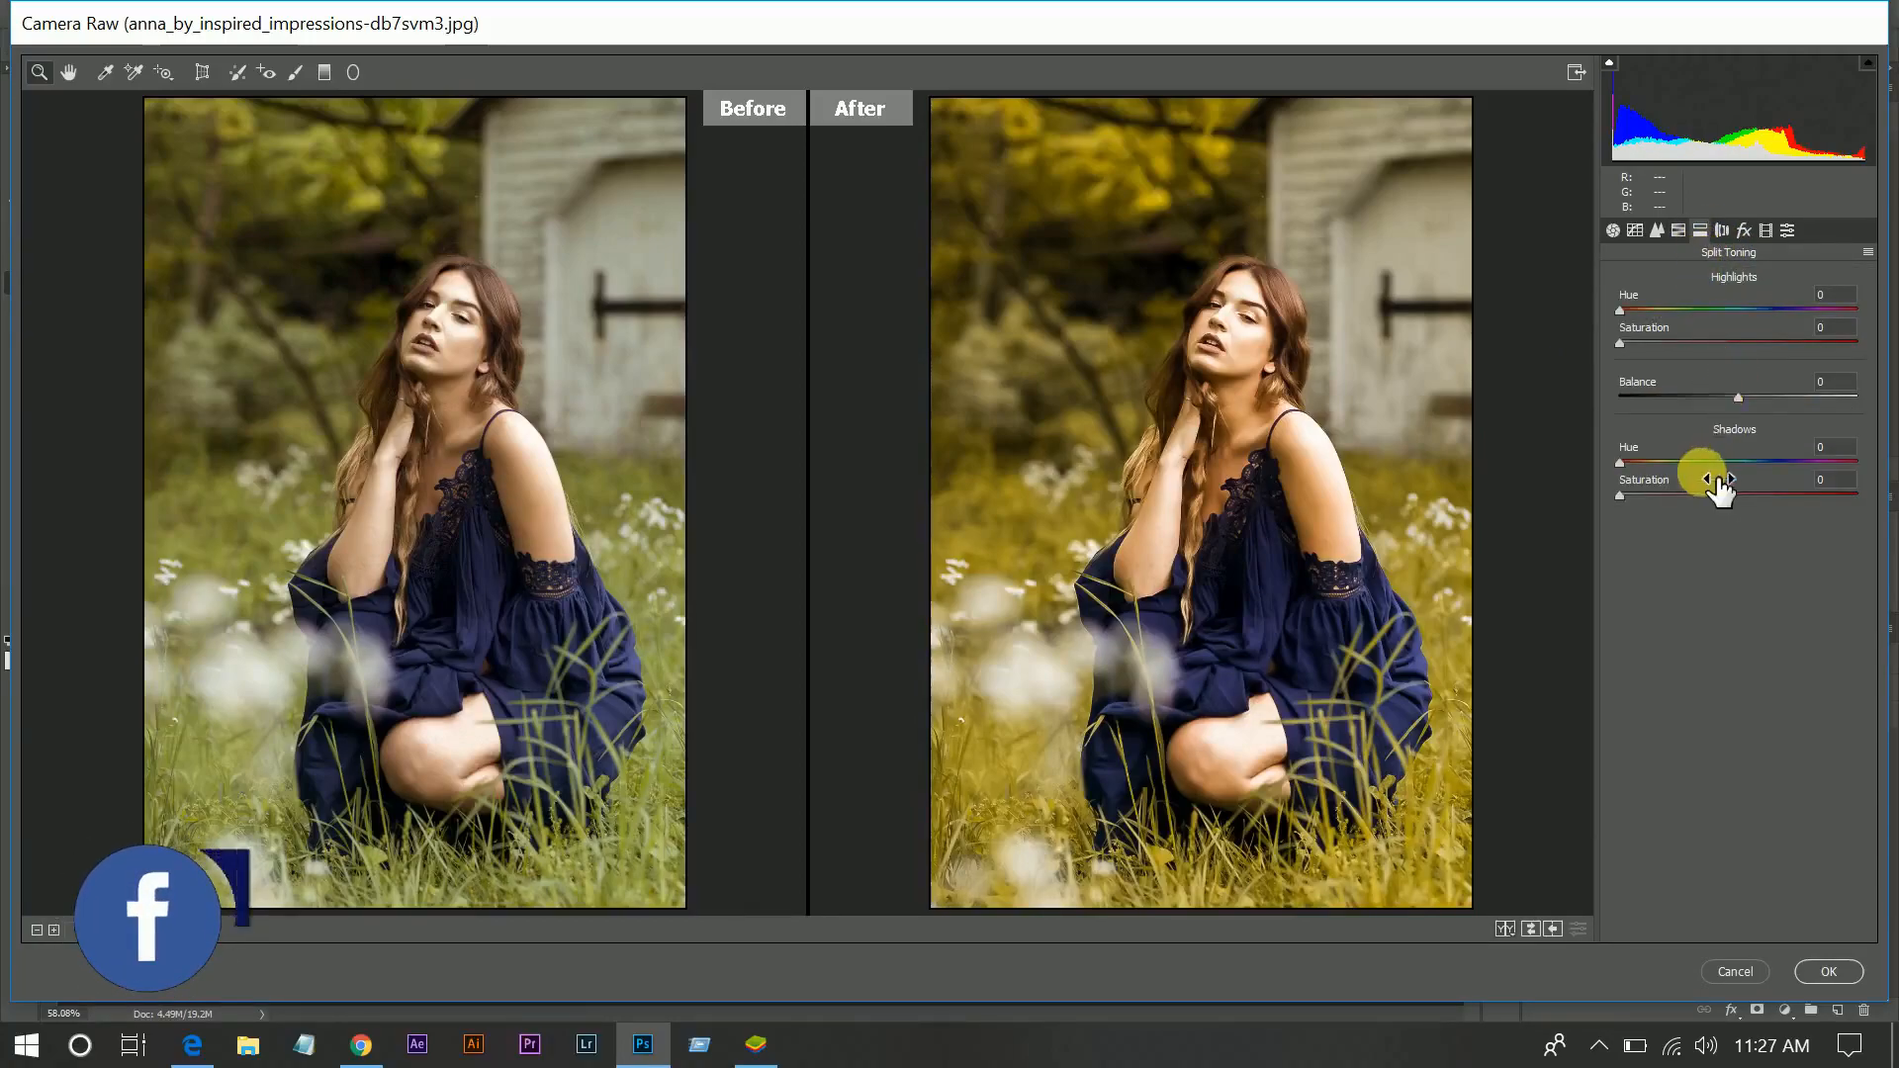
click(1740, 461)
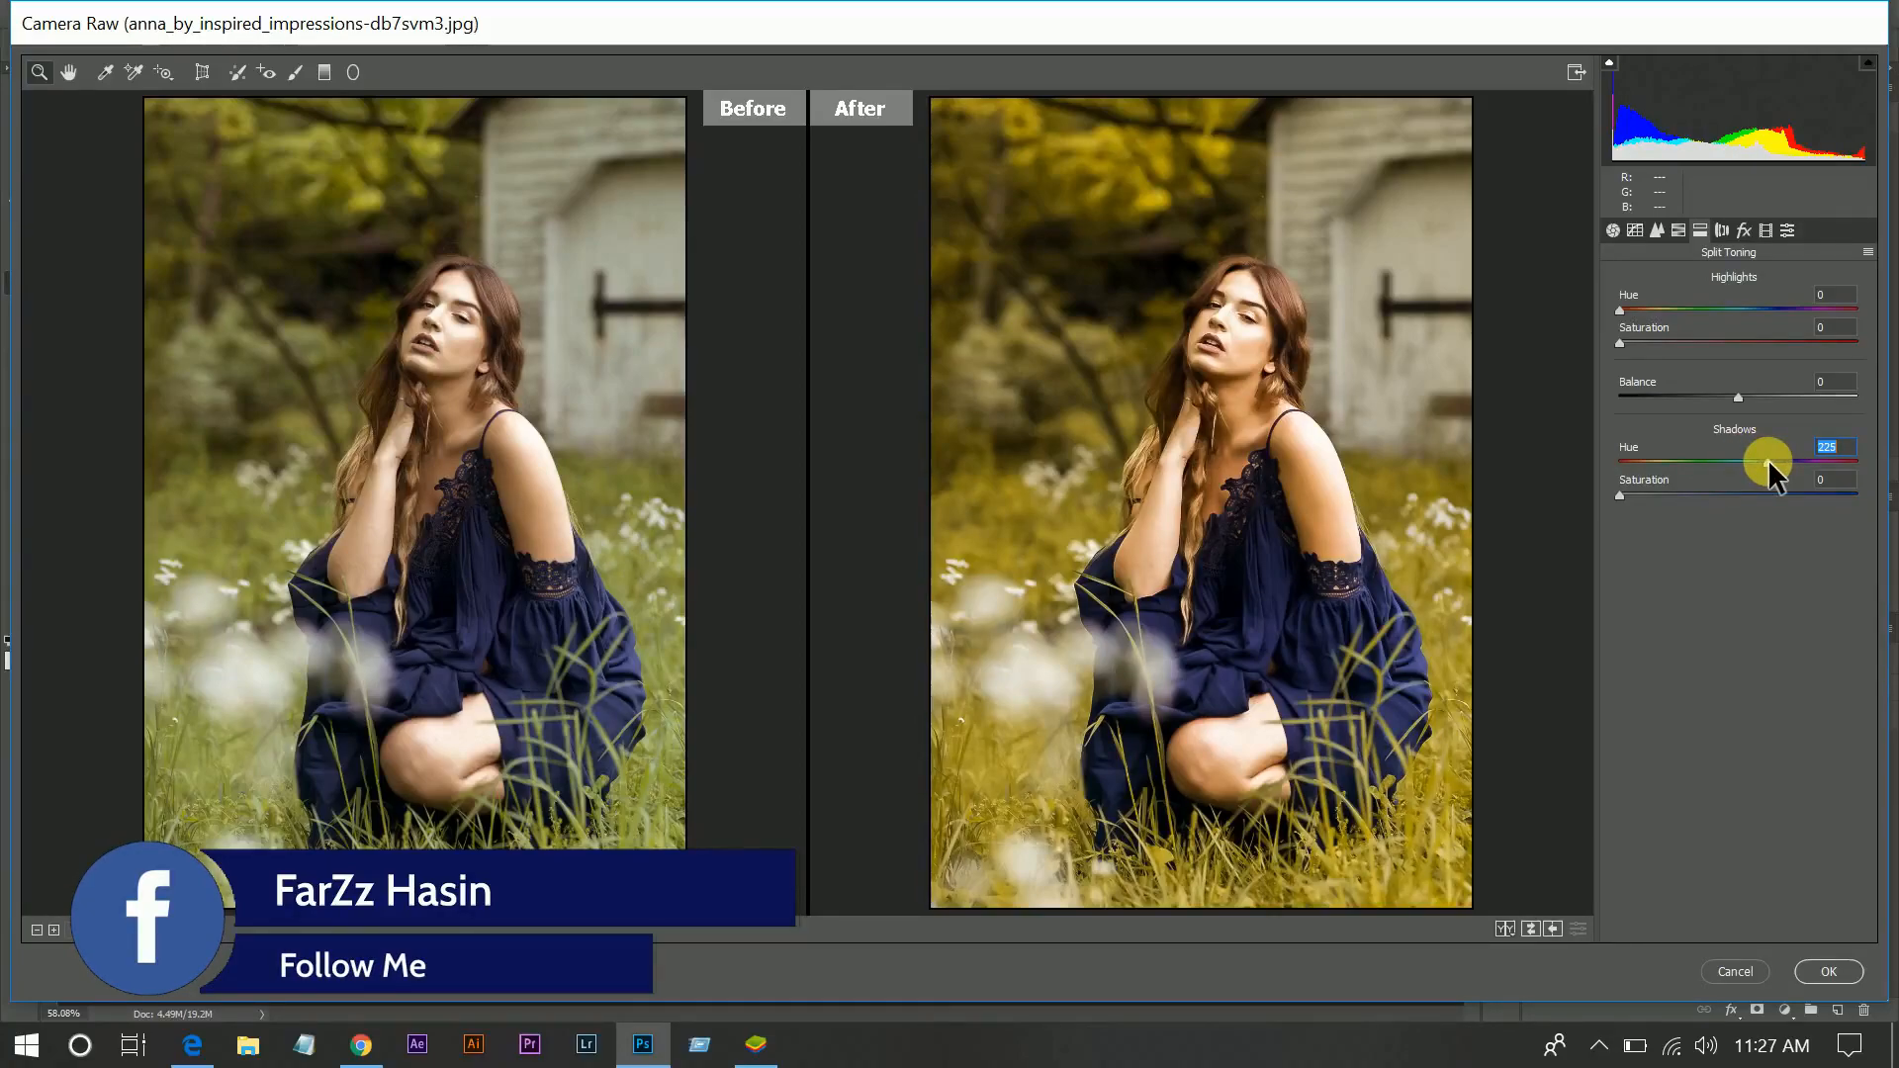
drag(1768, 461, 1758, 459)
click(1681, 492)
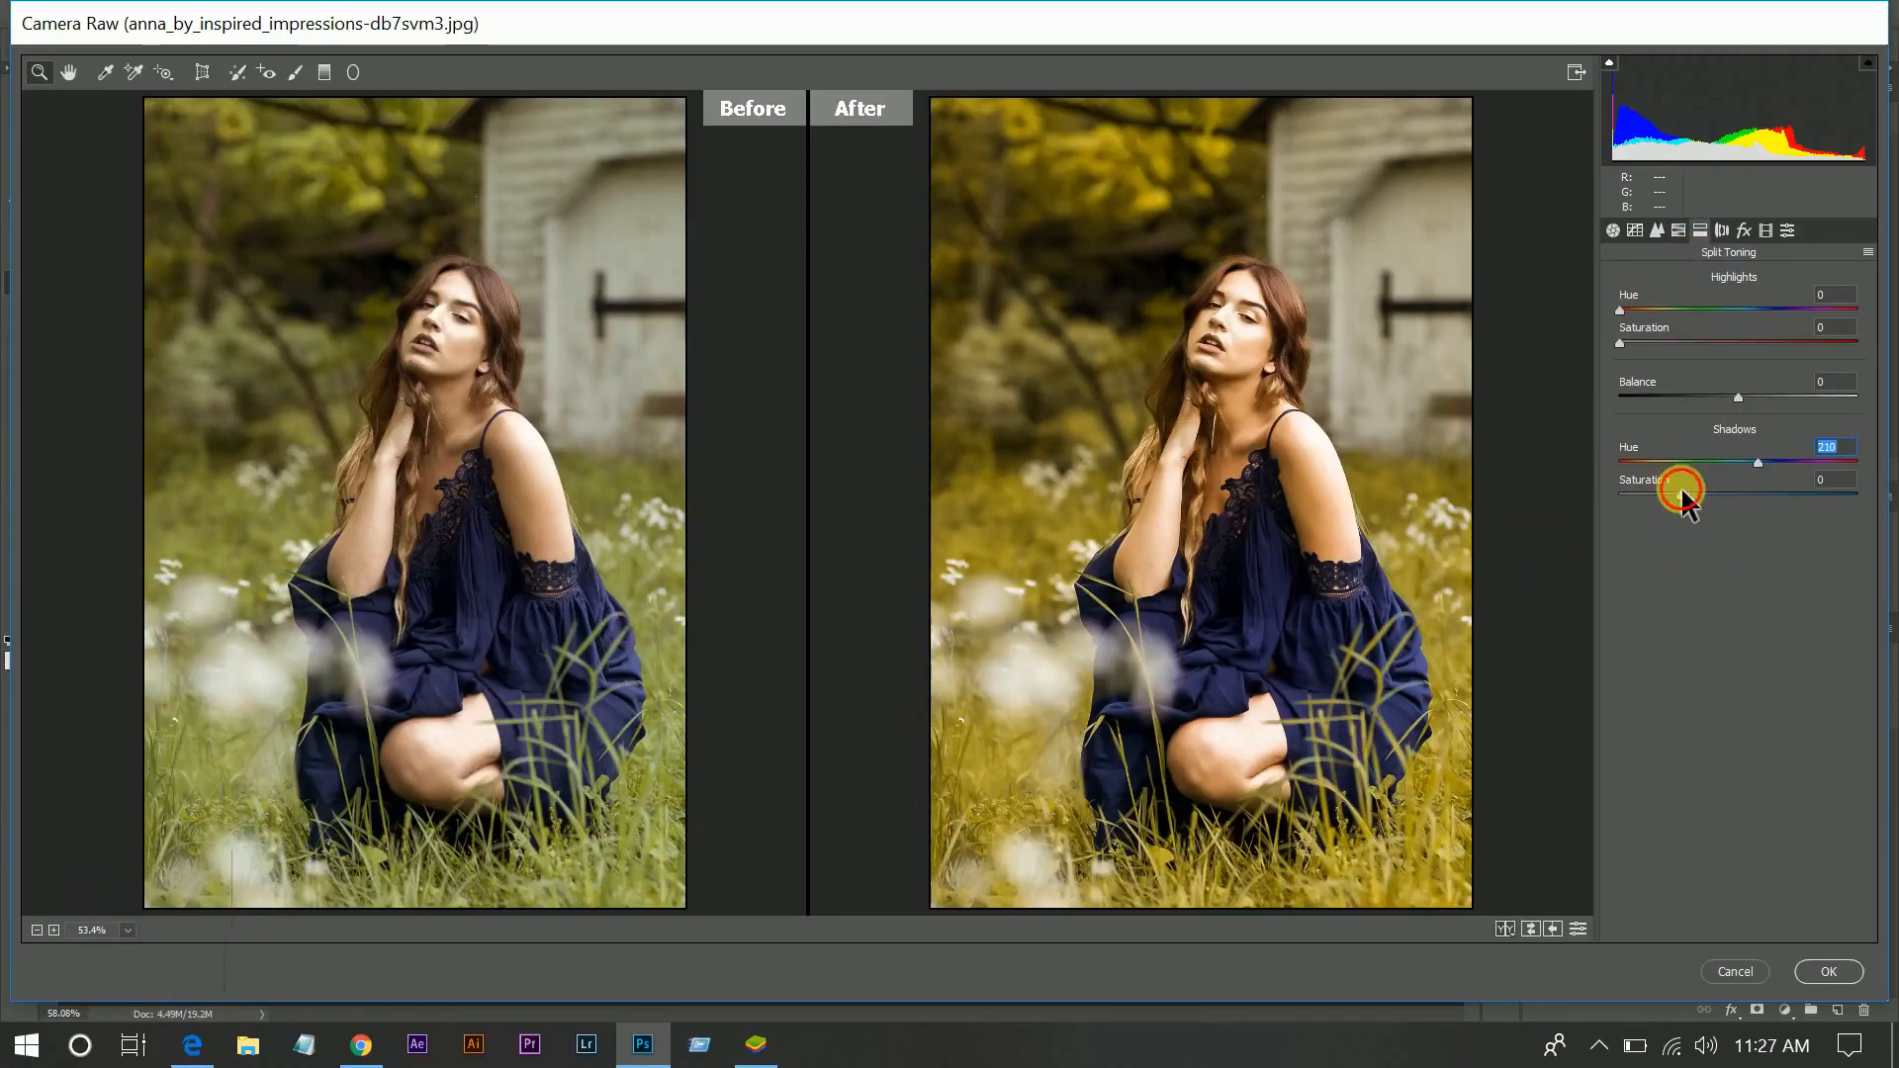
drag(1682, 492, 1701, 494)
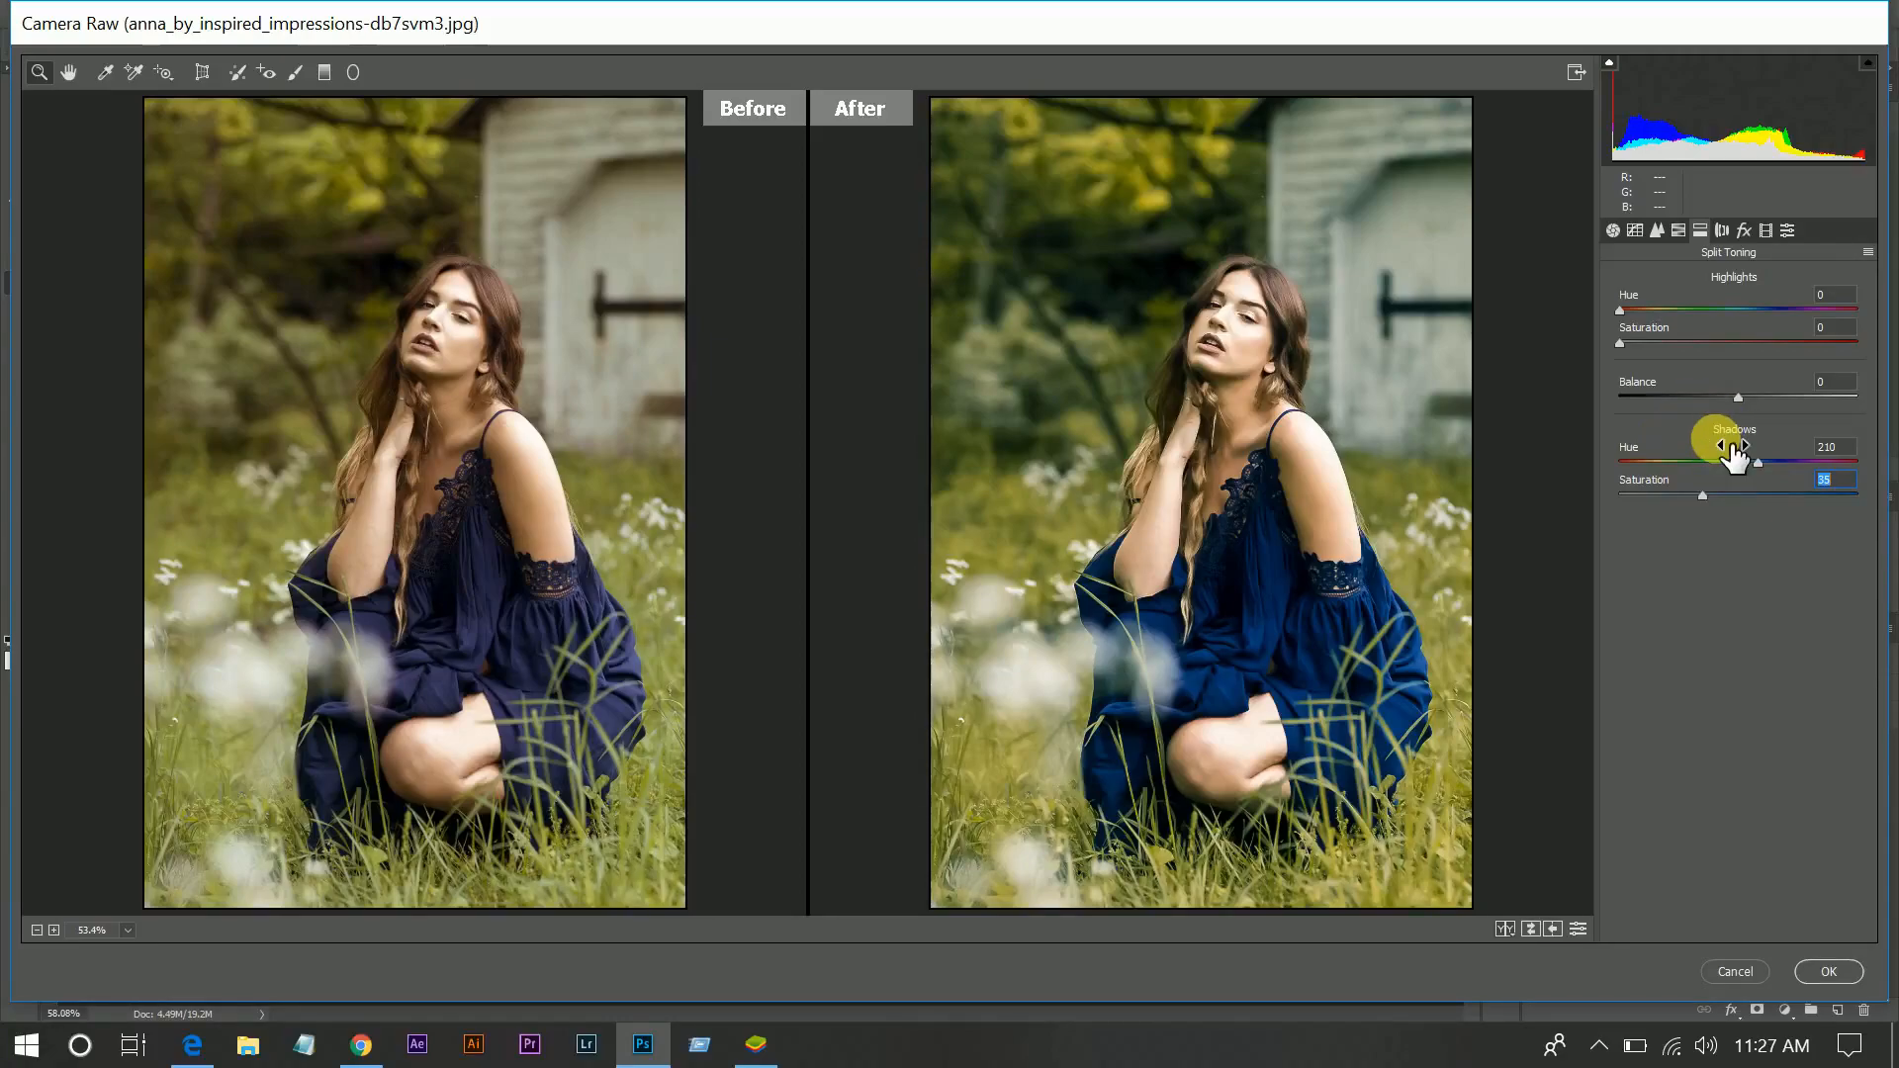
drag(1758, 392, 1744, 391)
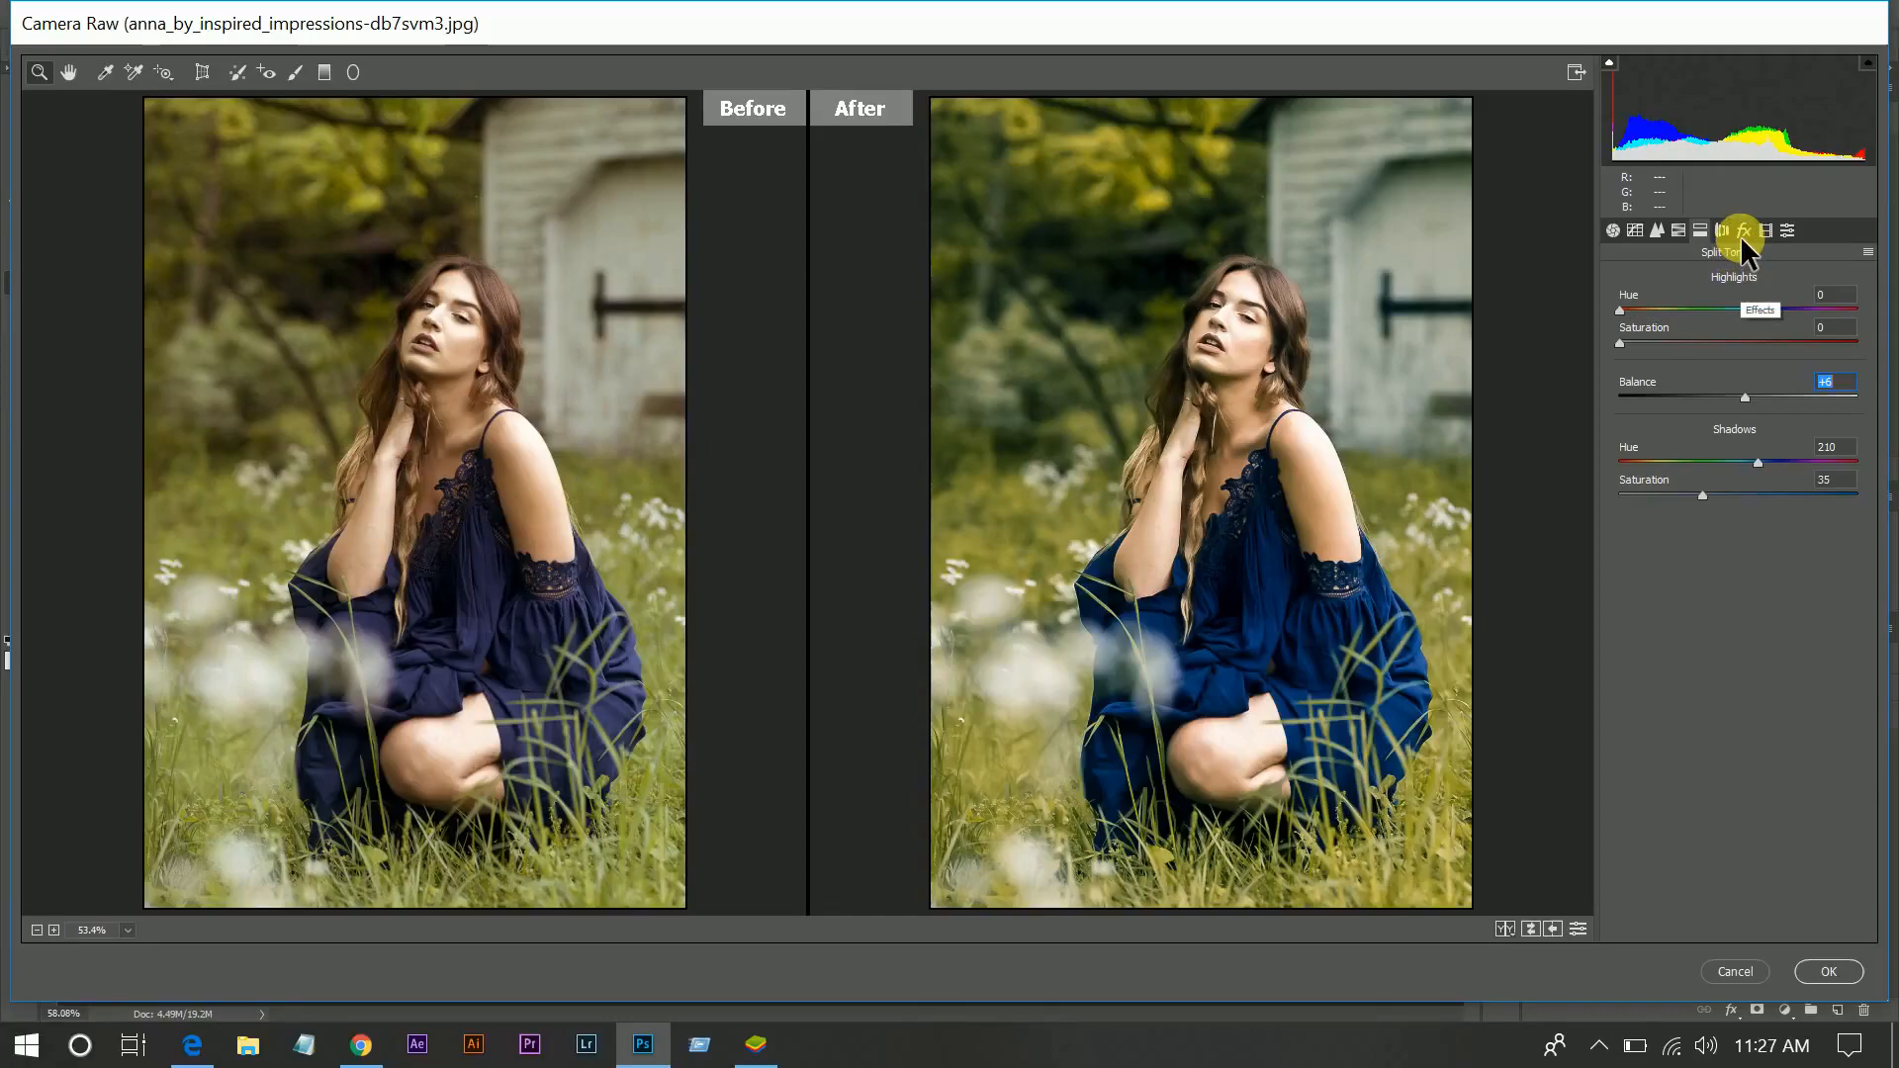
Darken the photo's edges with a post-crop vignette Amount of -15, keeping the Highlight Priority style
click(1740, 233)
click(1723, 489)
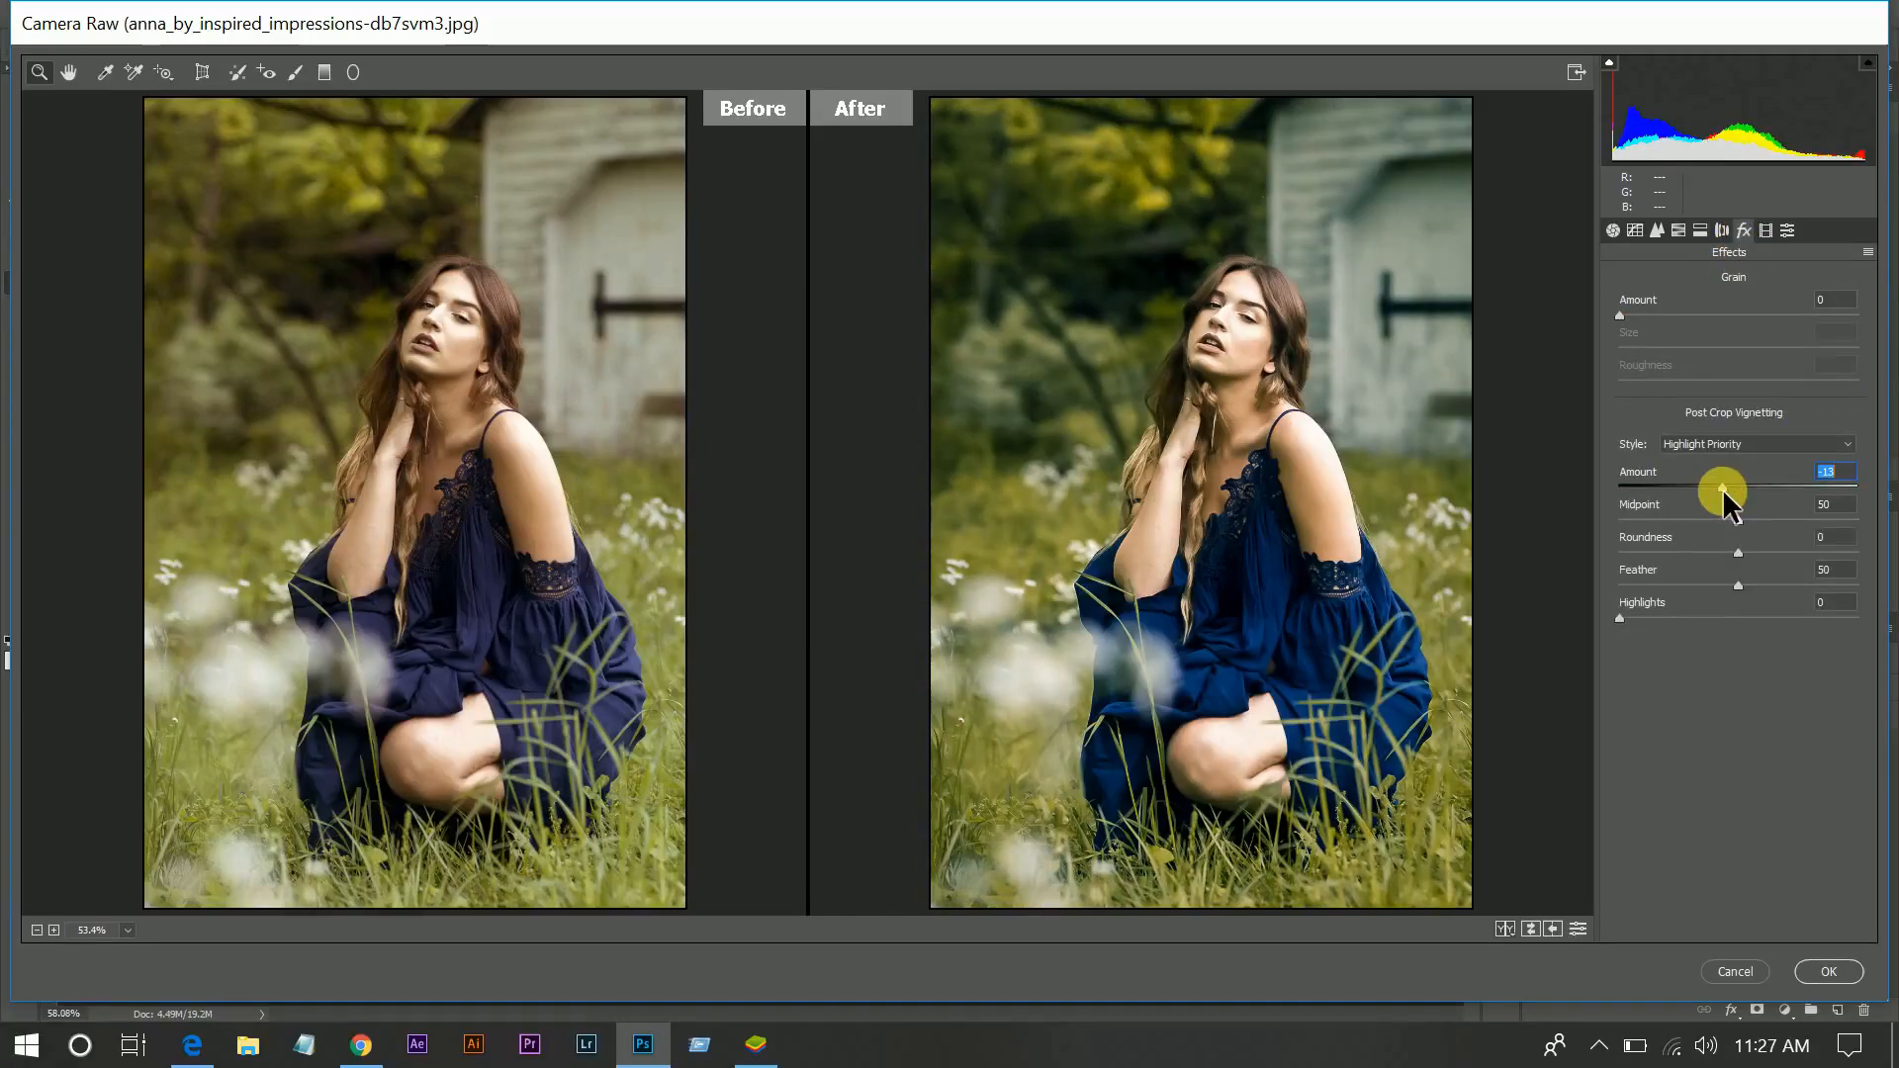
drag(1723, 489, 1721, 489)
Fade the blacks on the RGB point curve by anchoring the lower tones and raising the black point to Output 40
click(1635, 229)
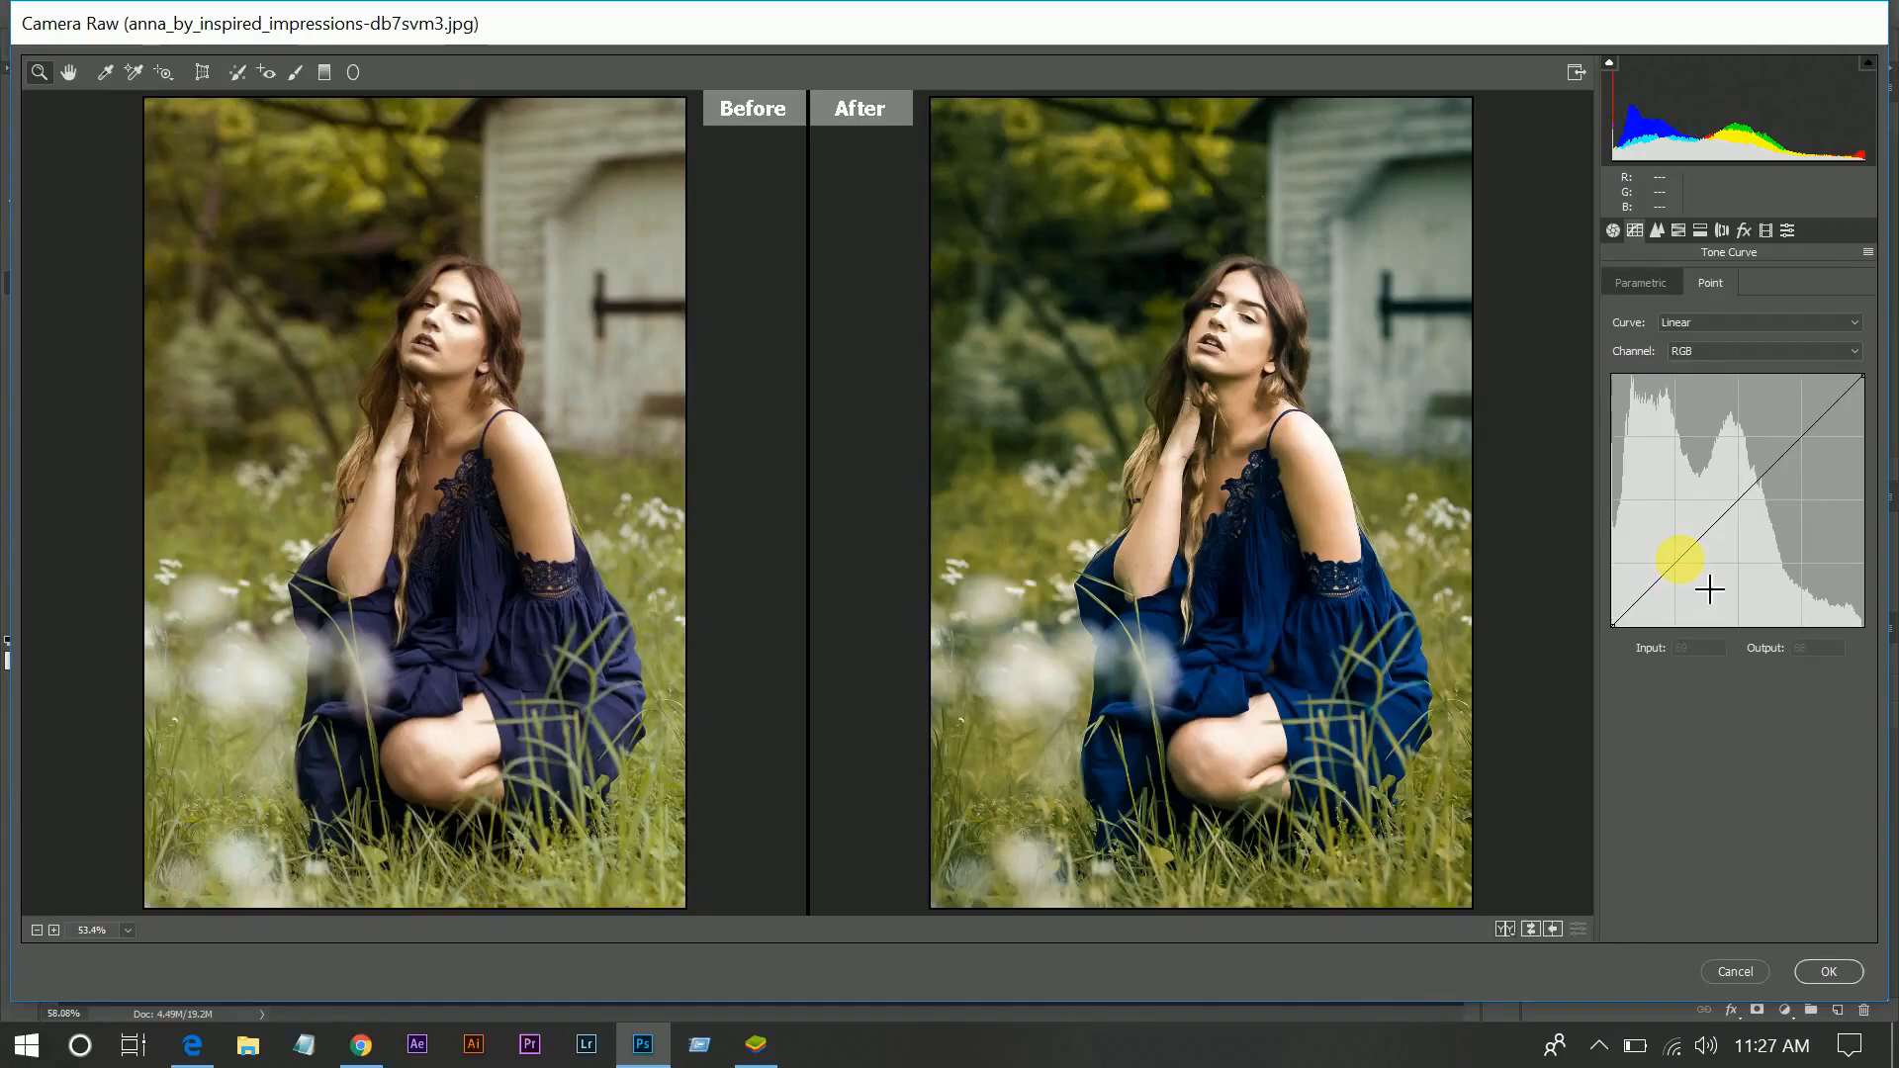
click(1677, 565)
drag(1613, 625, 1626, 615)
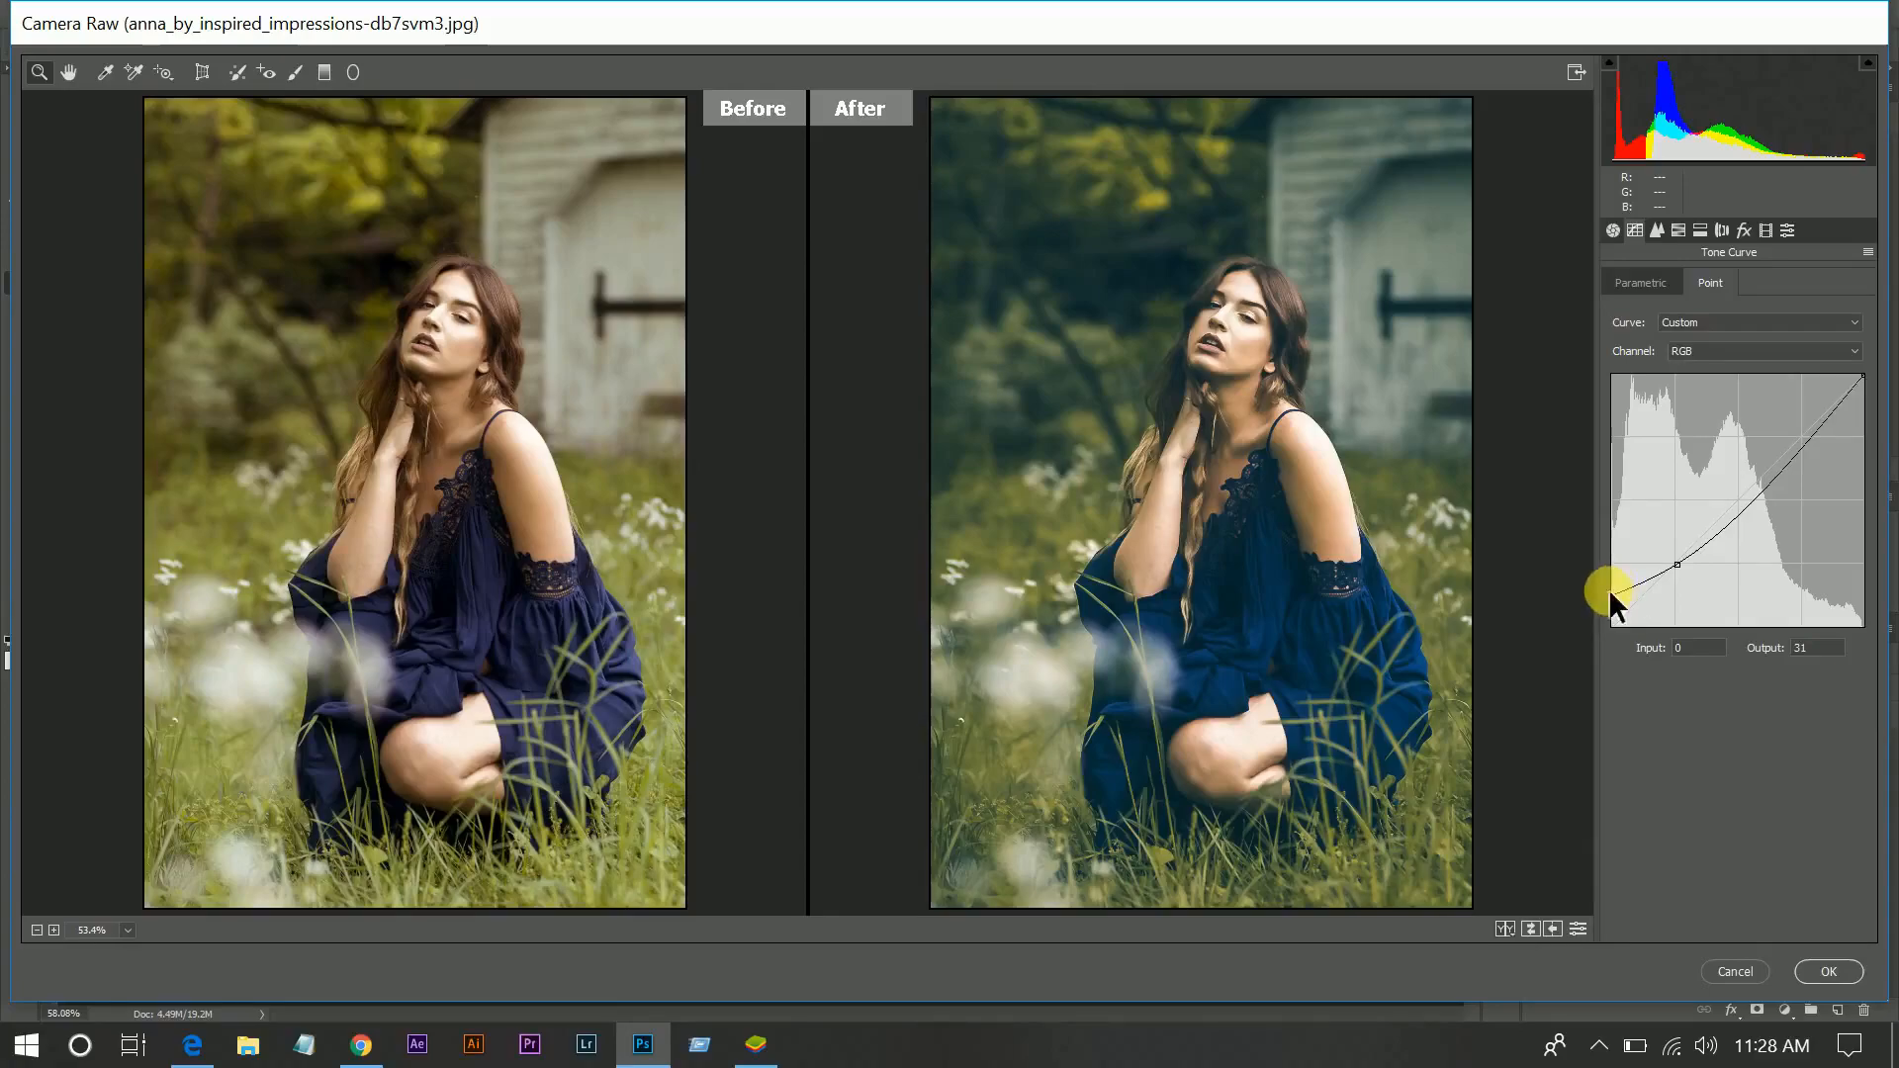
drag(1628, 613, 1630, 611)
key(Up)
key(Up)
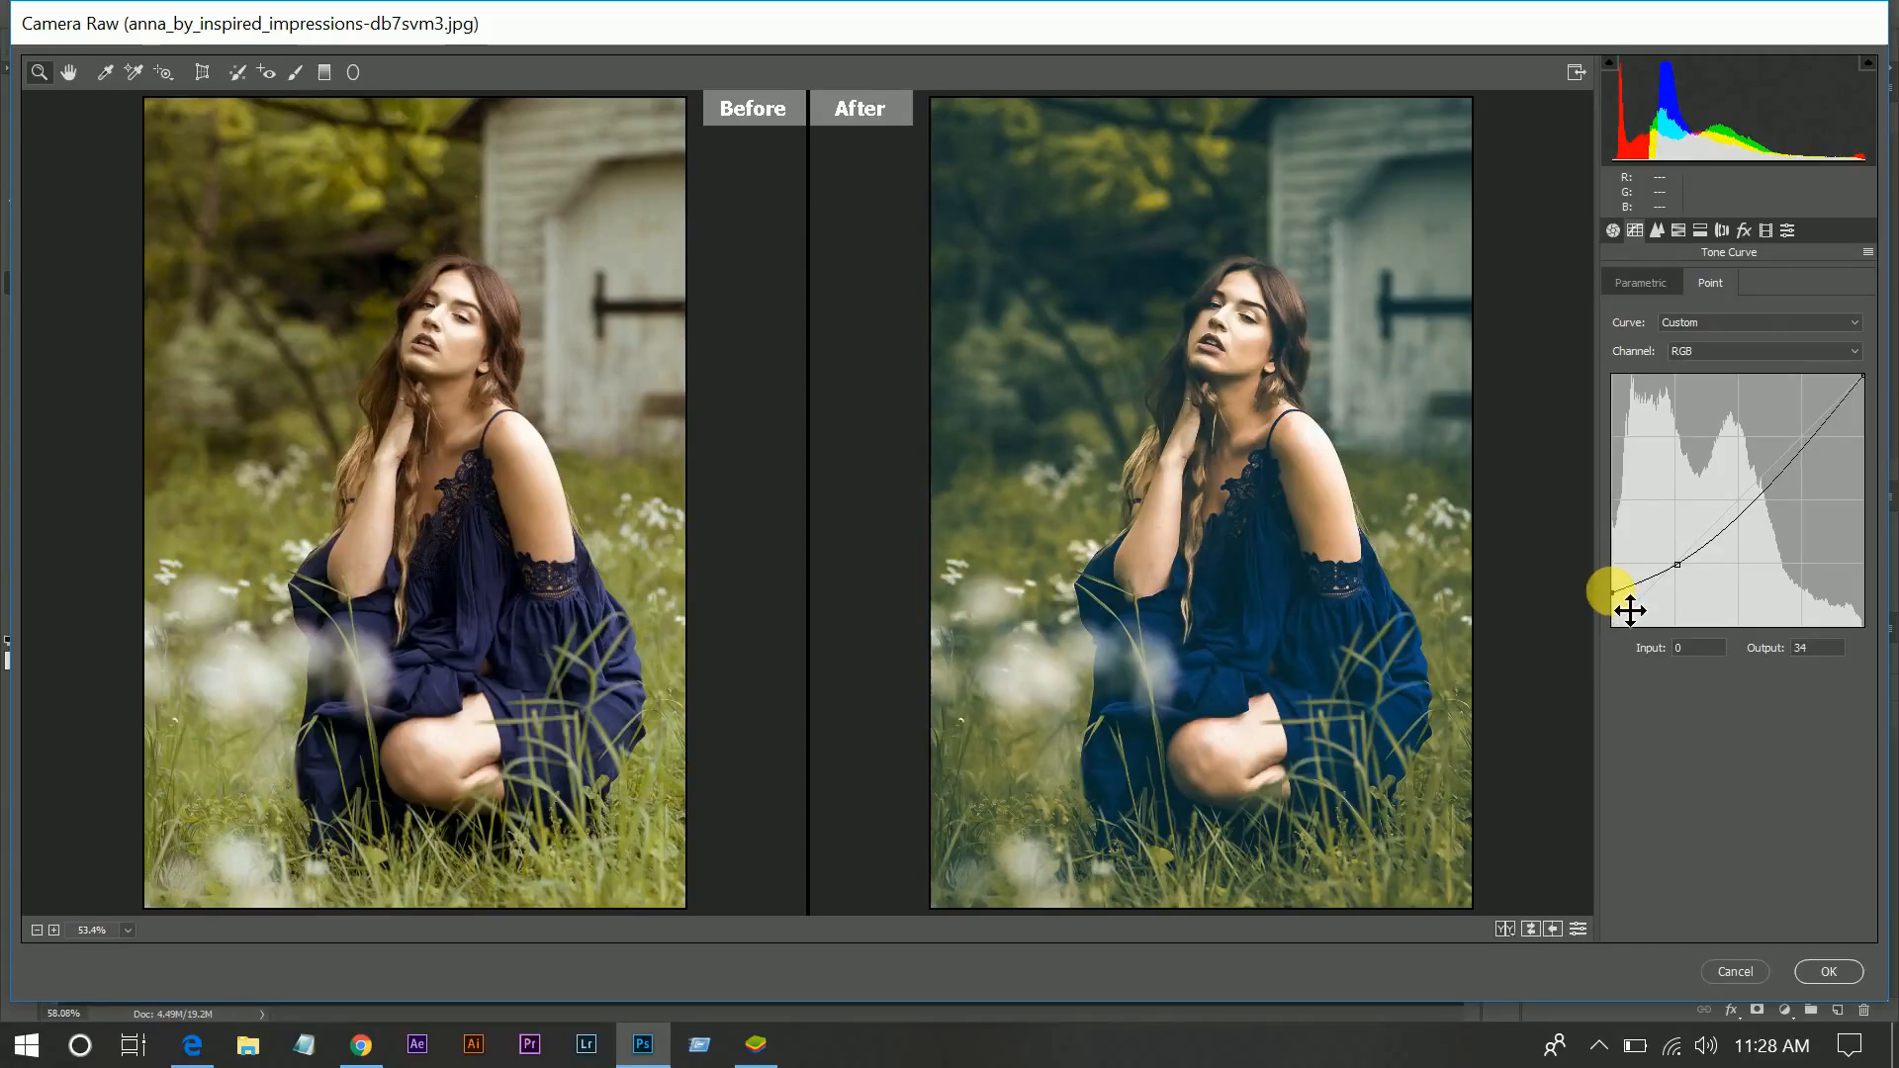
drag(1630, 609, 1630, 604)
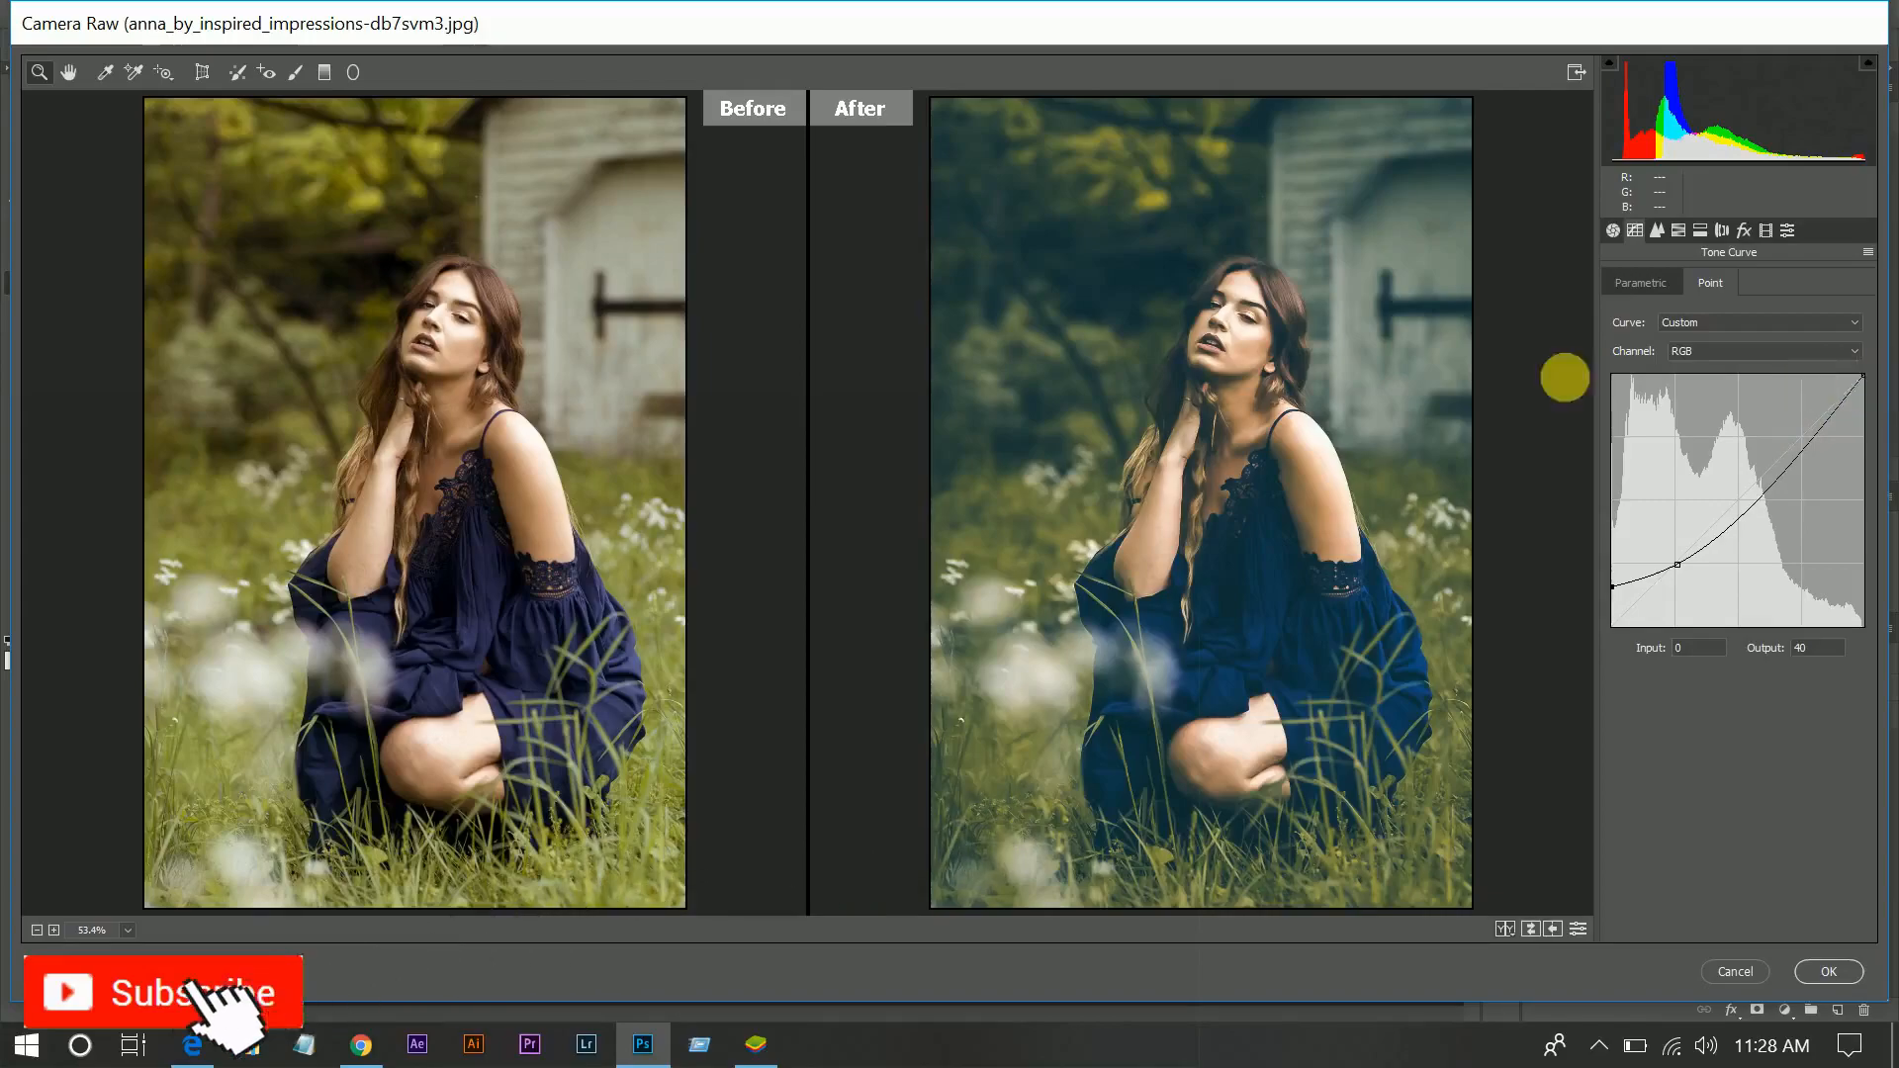
Set the Exposure in the basic adjustments to +0.15
click(1614, 231)
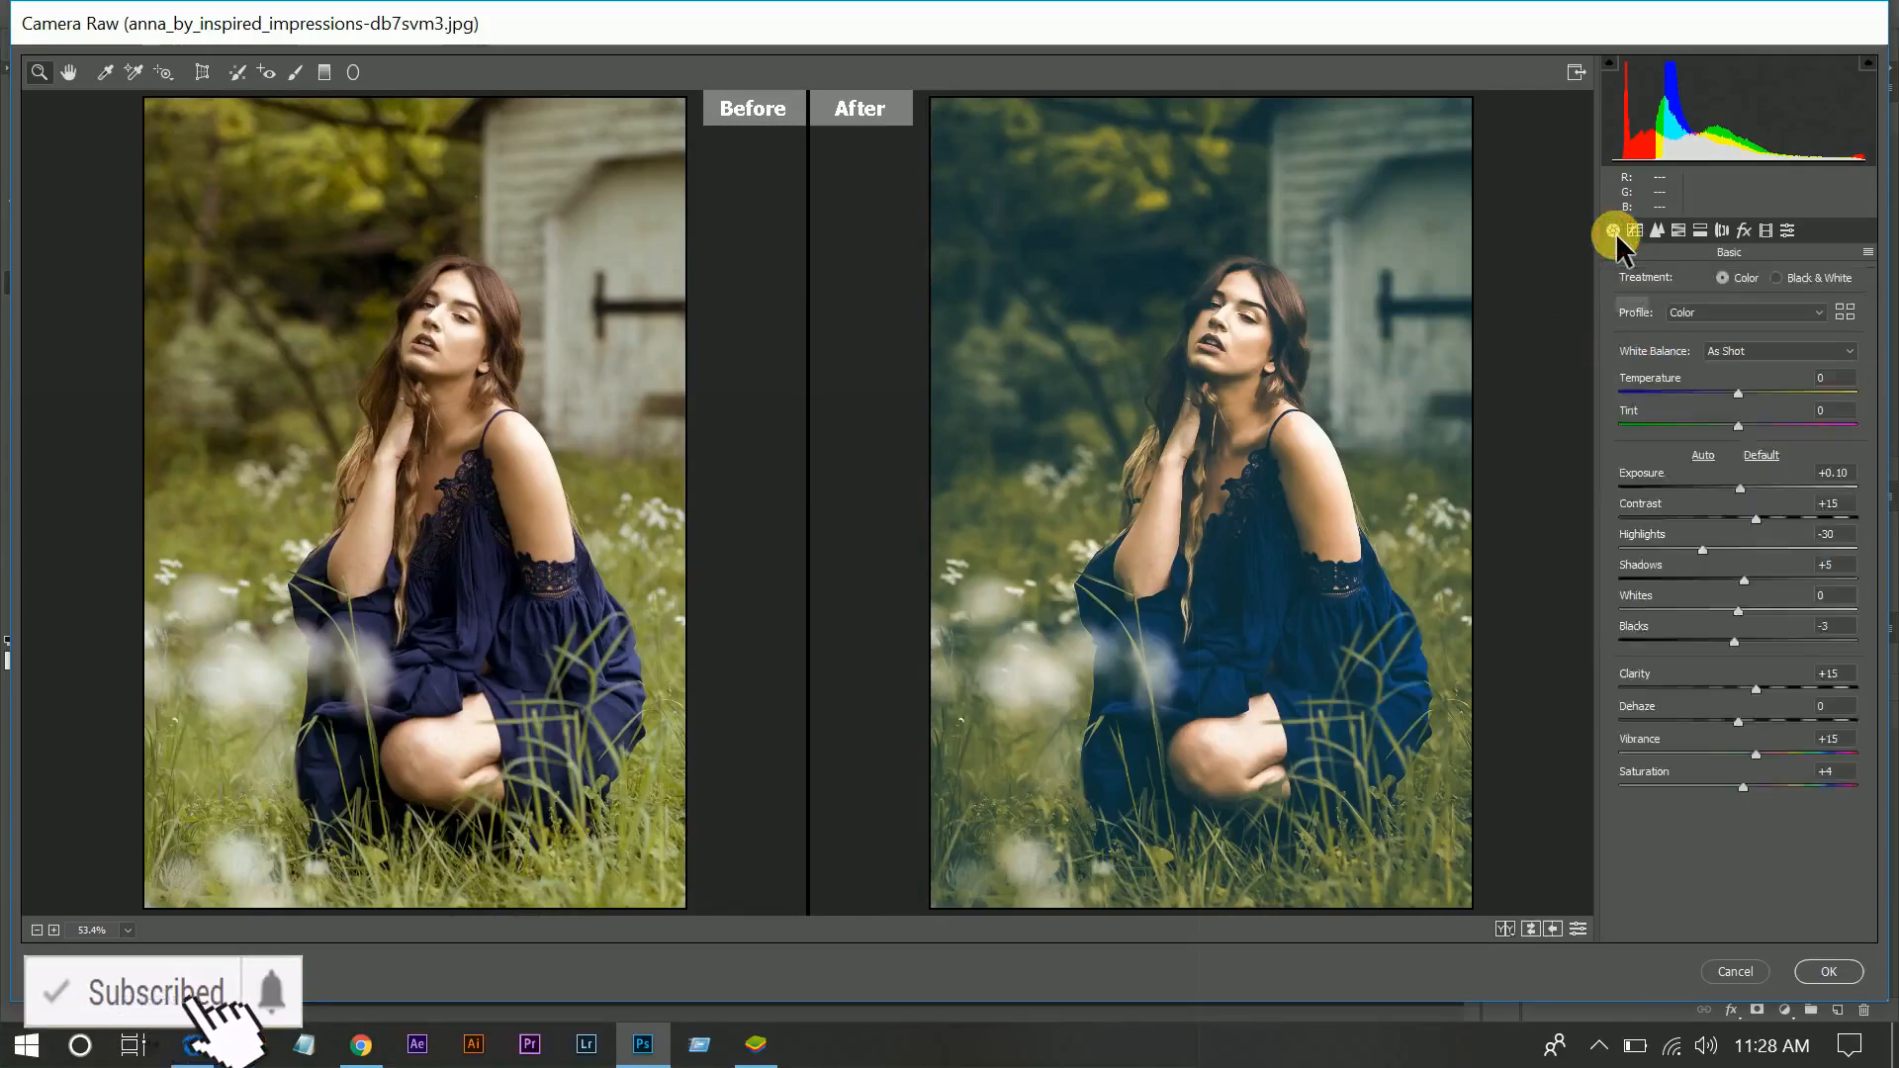
click(1846, 474)
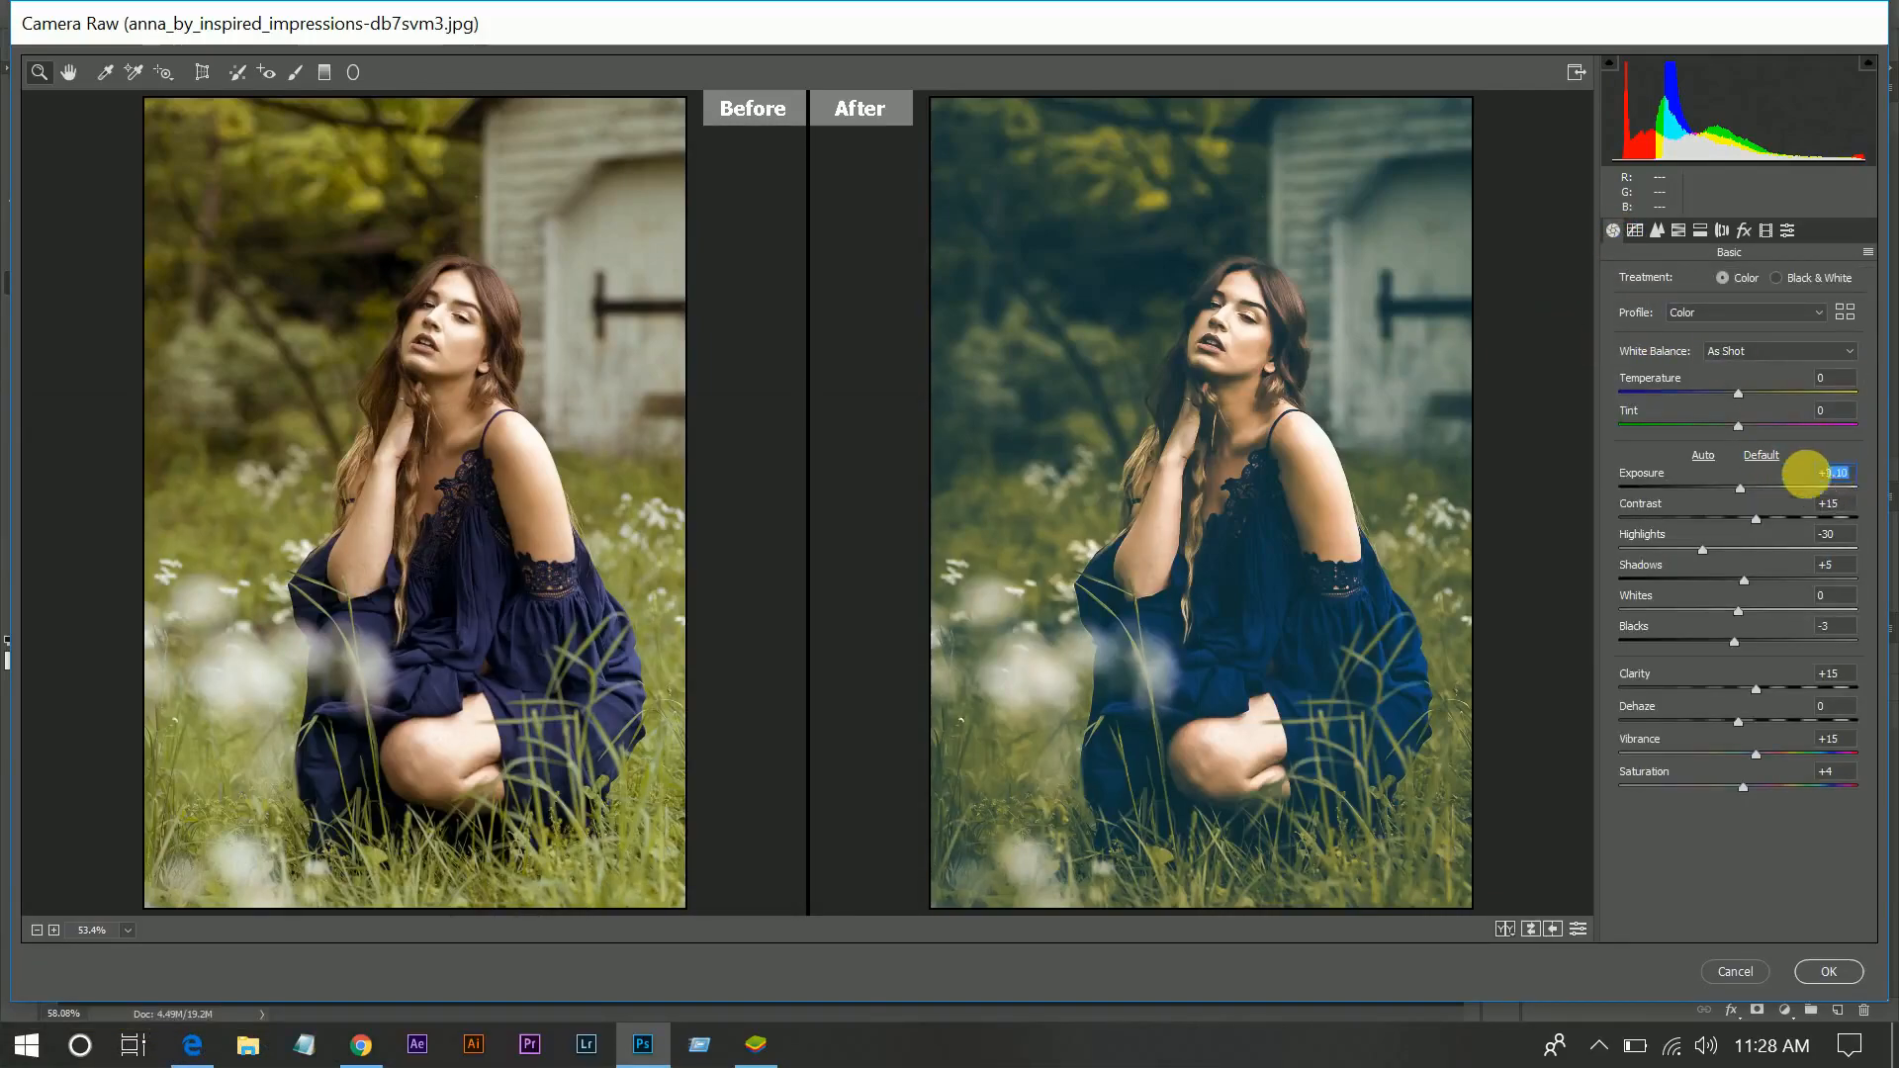
key(Up)
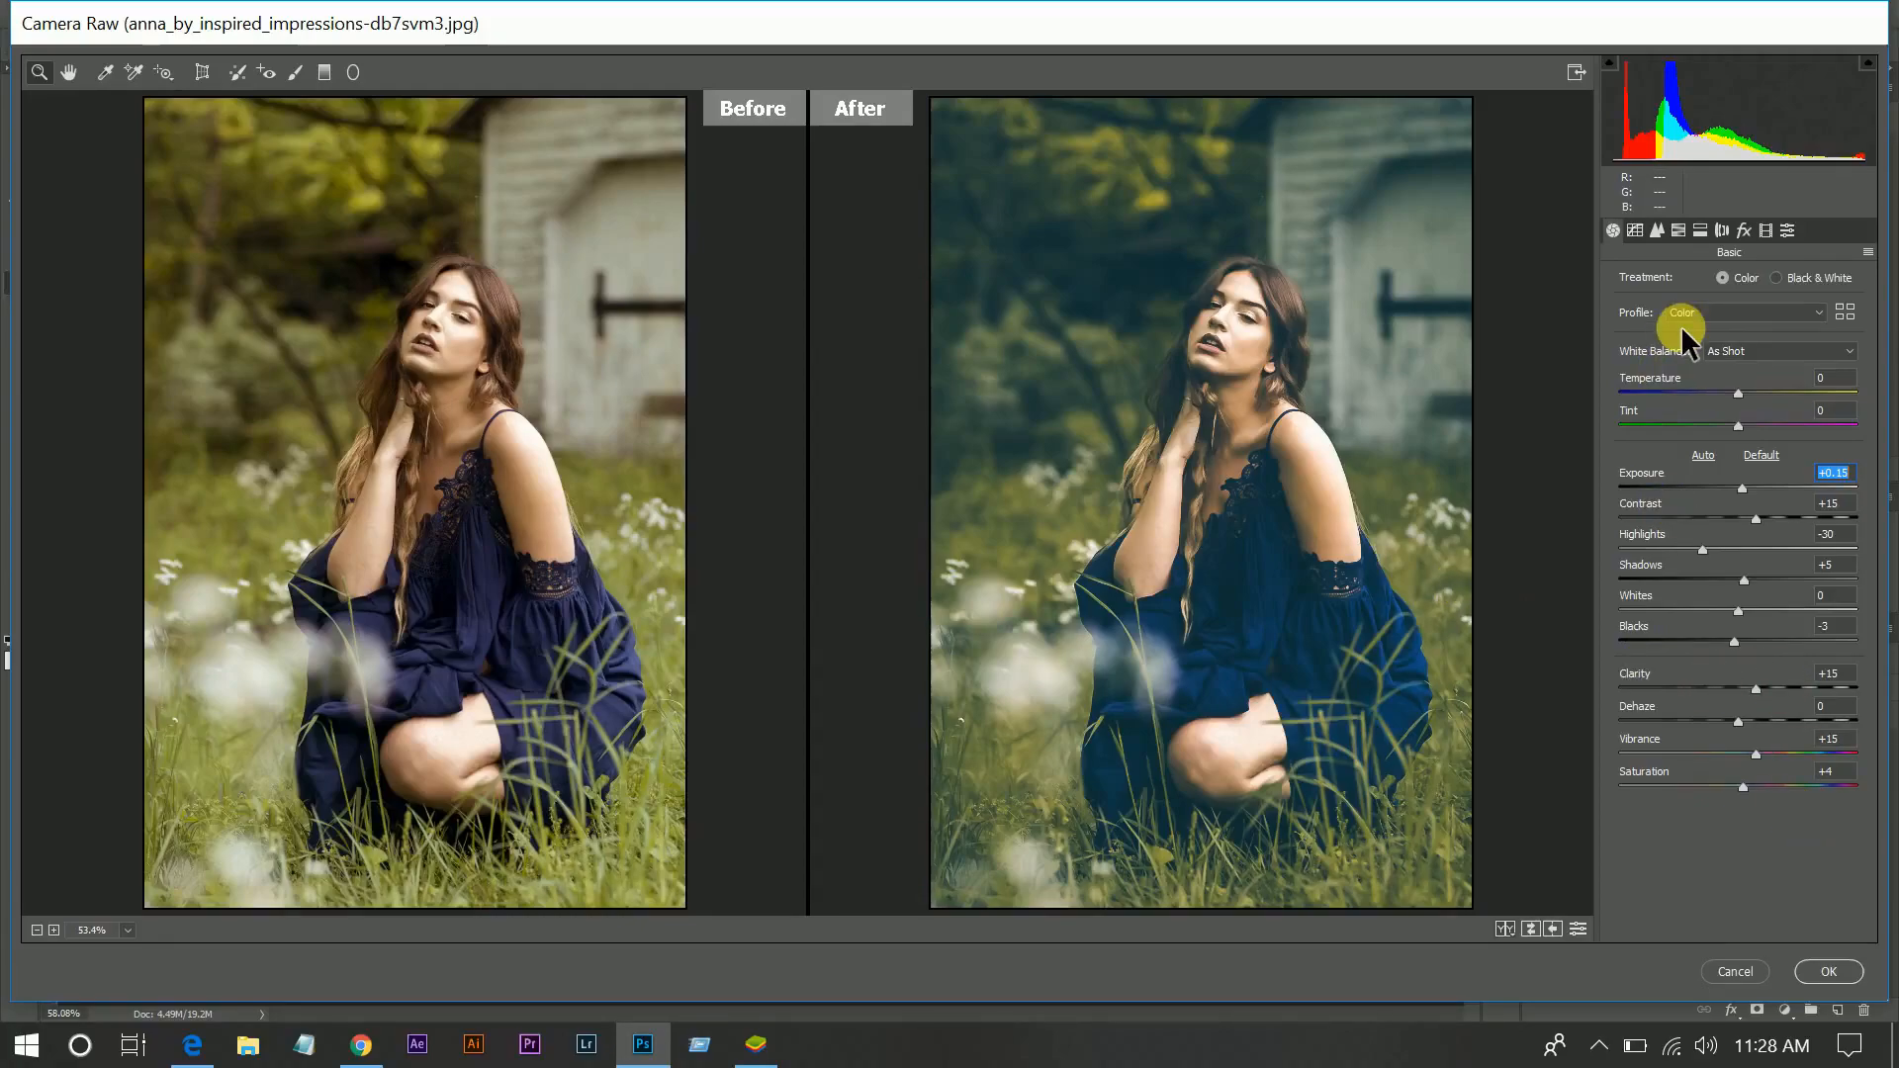
Raise the post-crop vignette's Feather slightly and apply the Camera Raw filter to Layer 1
click(1743, 231)
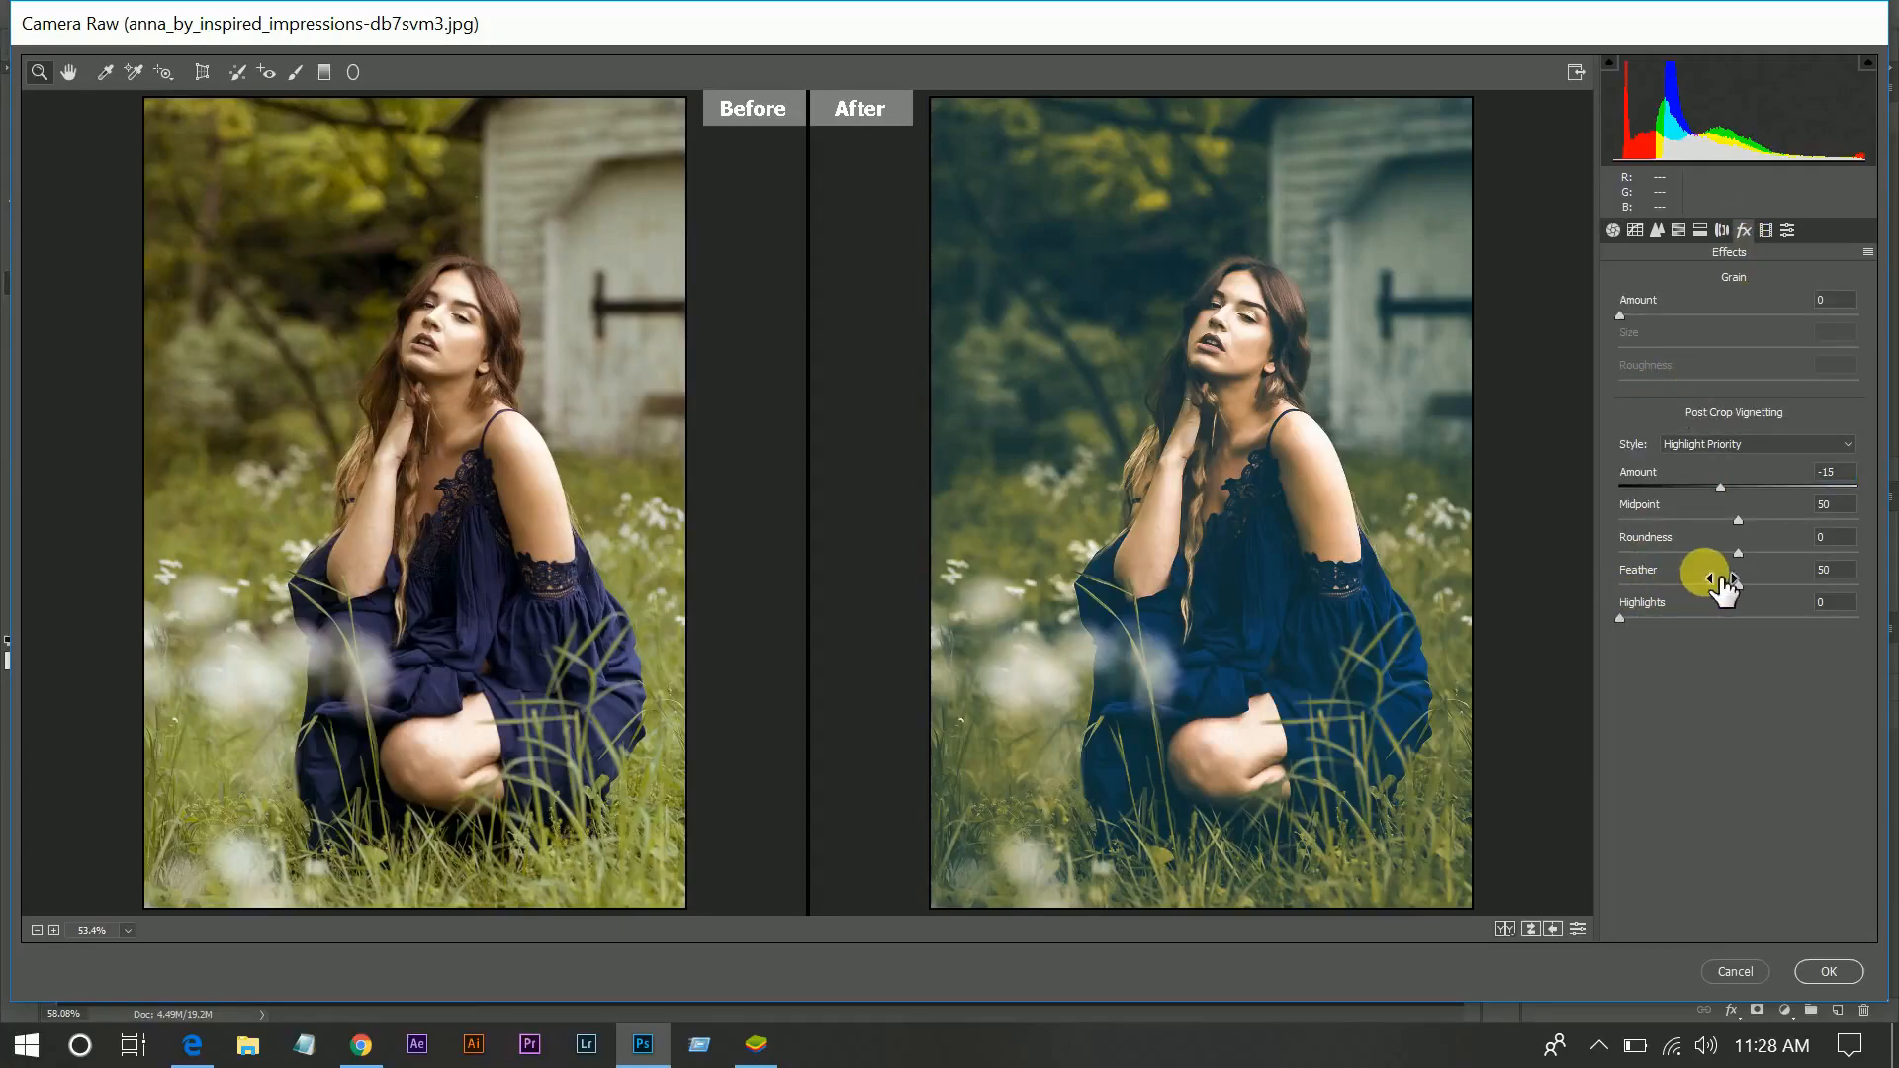
click(1758, 586)
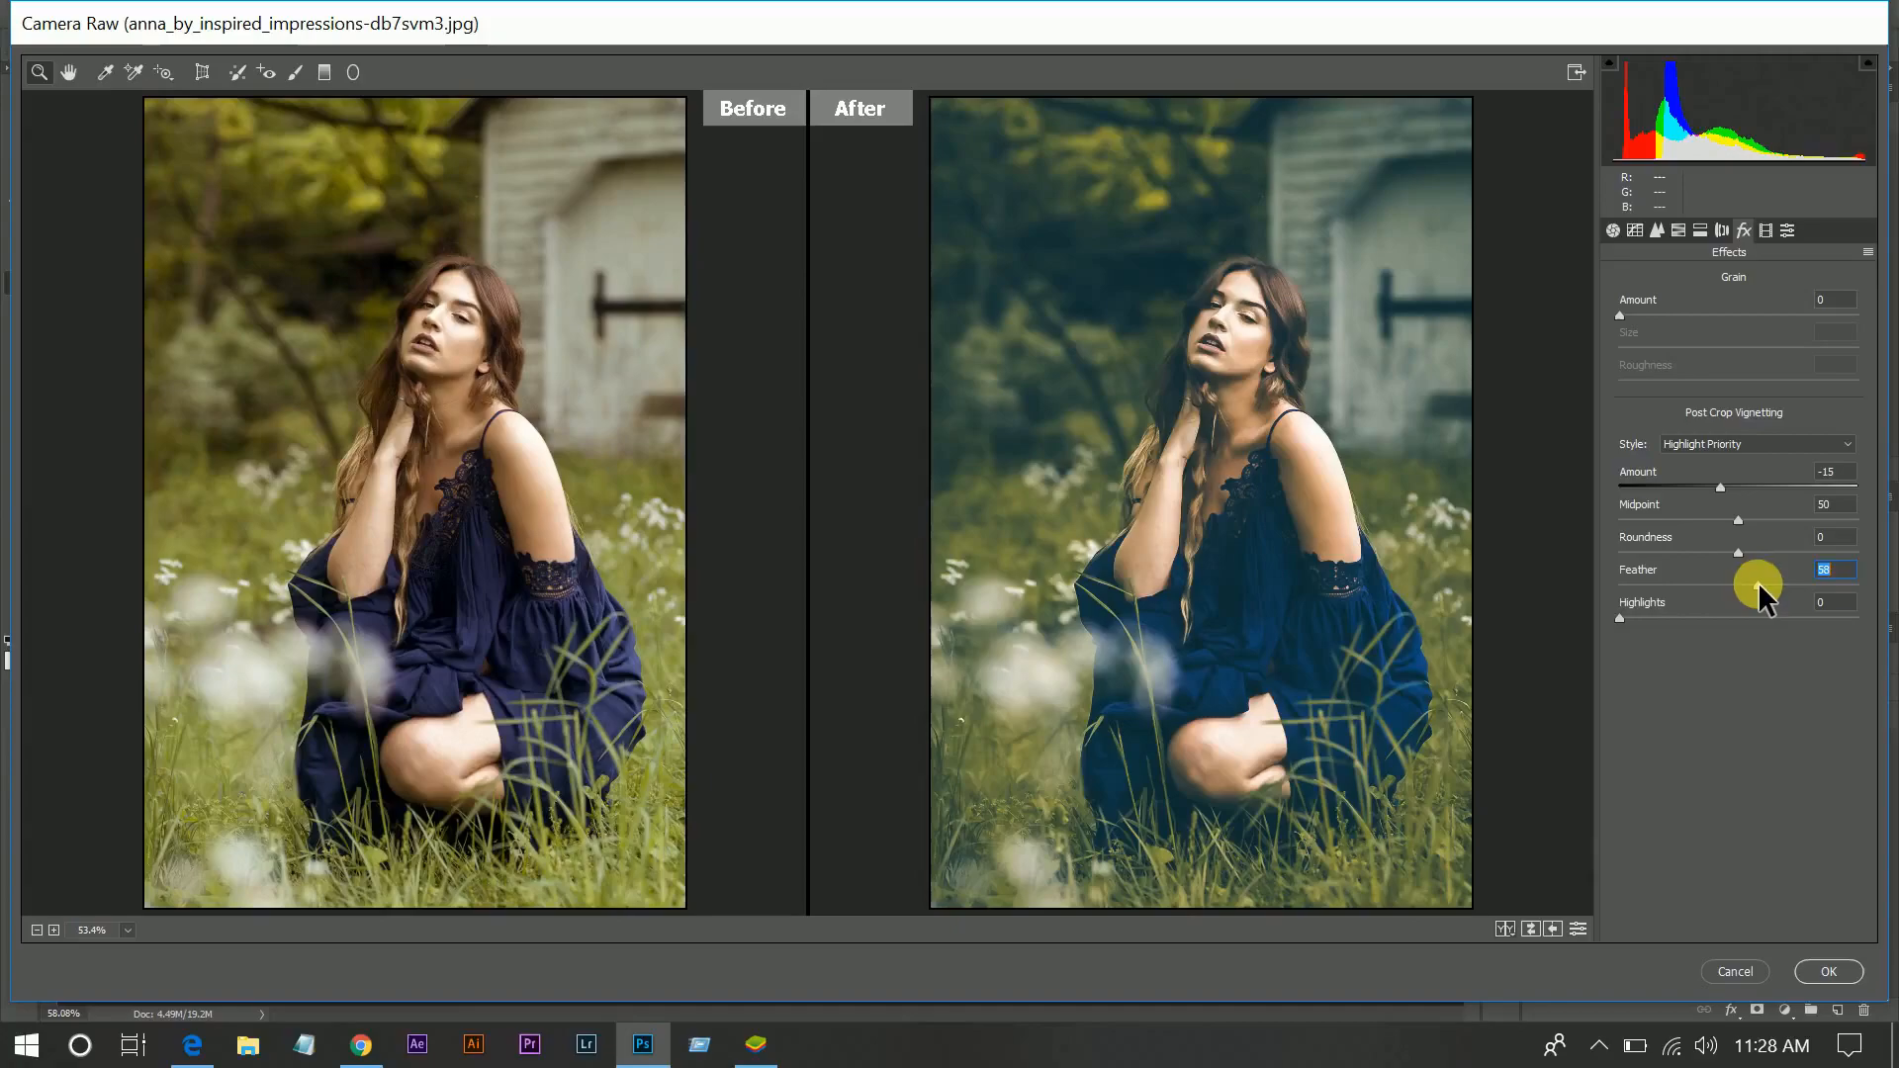
click(1752, 585)
click(1616, 231)
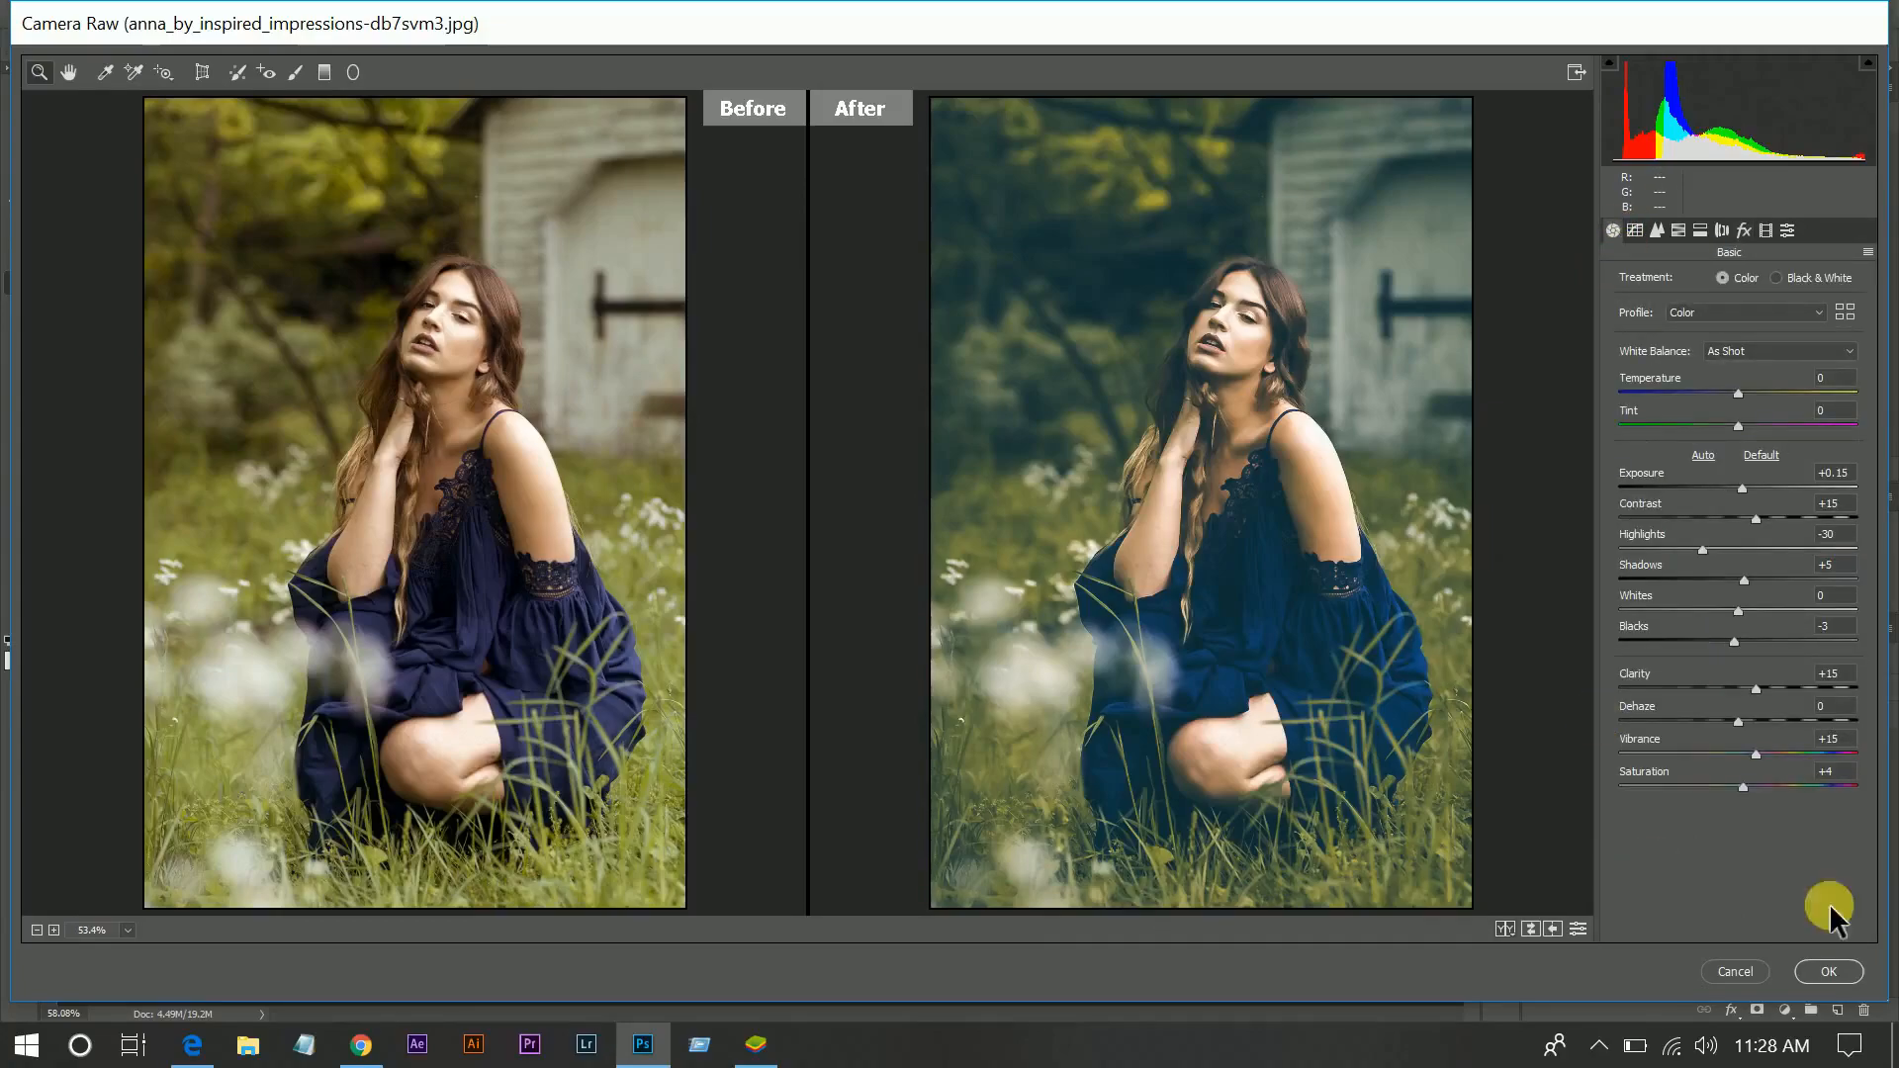
click(1840, 967)
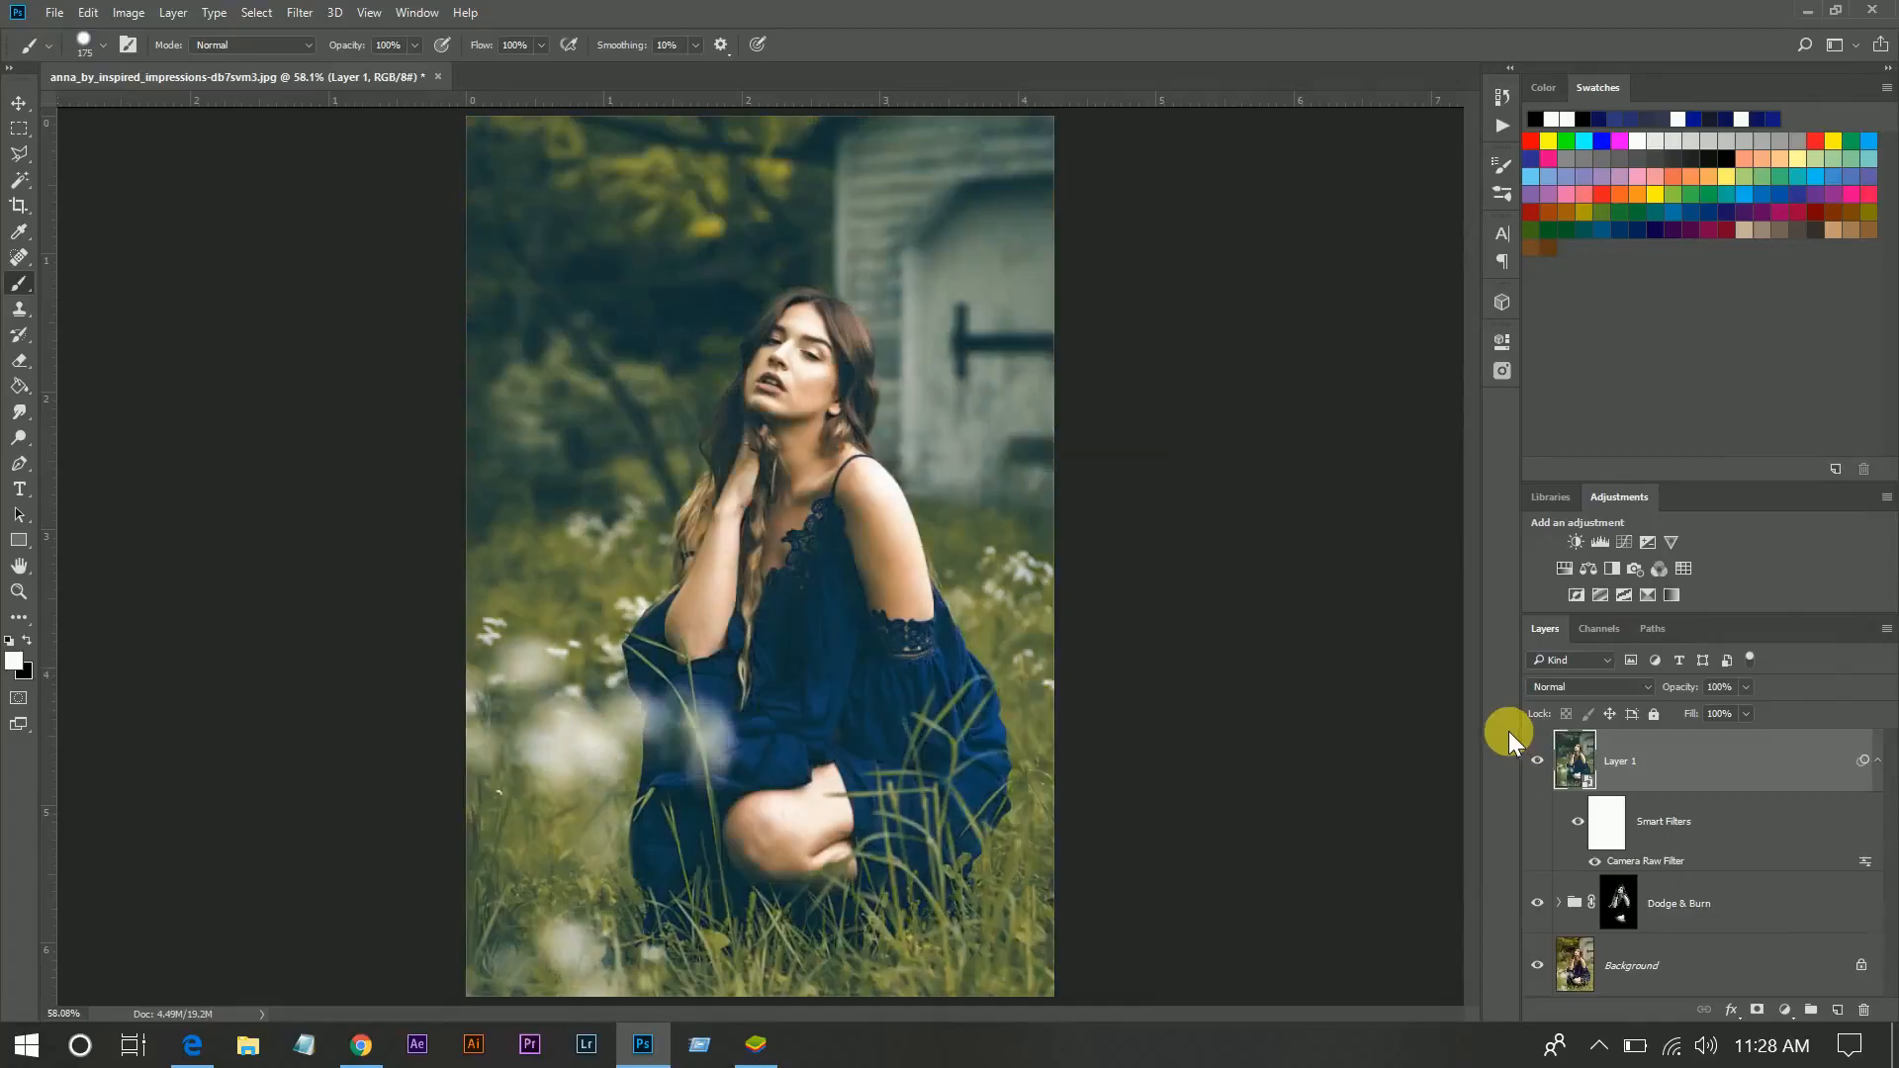
Hide and show Layer 1 to compare the grade, and group it with the Dodge & Burn group
click(1538, 759)
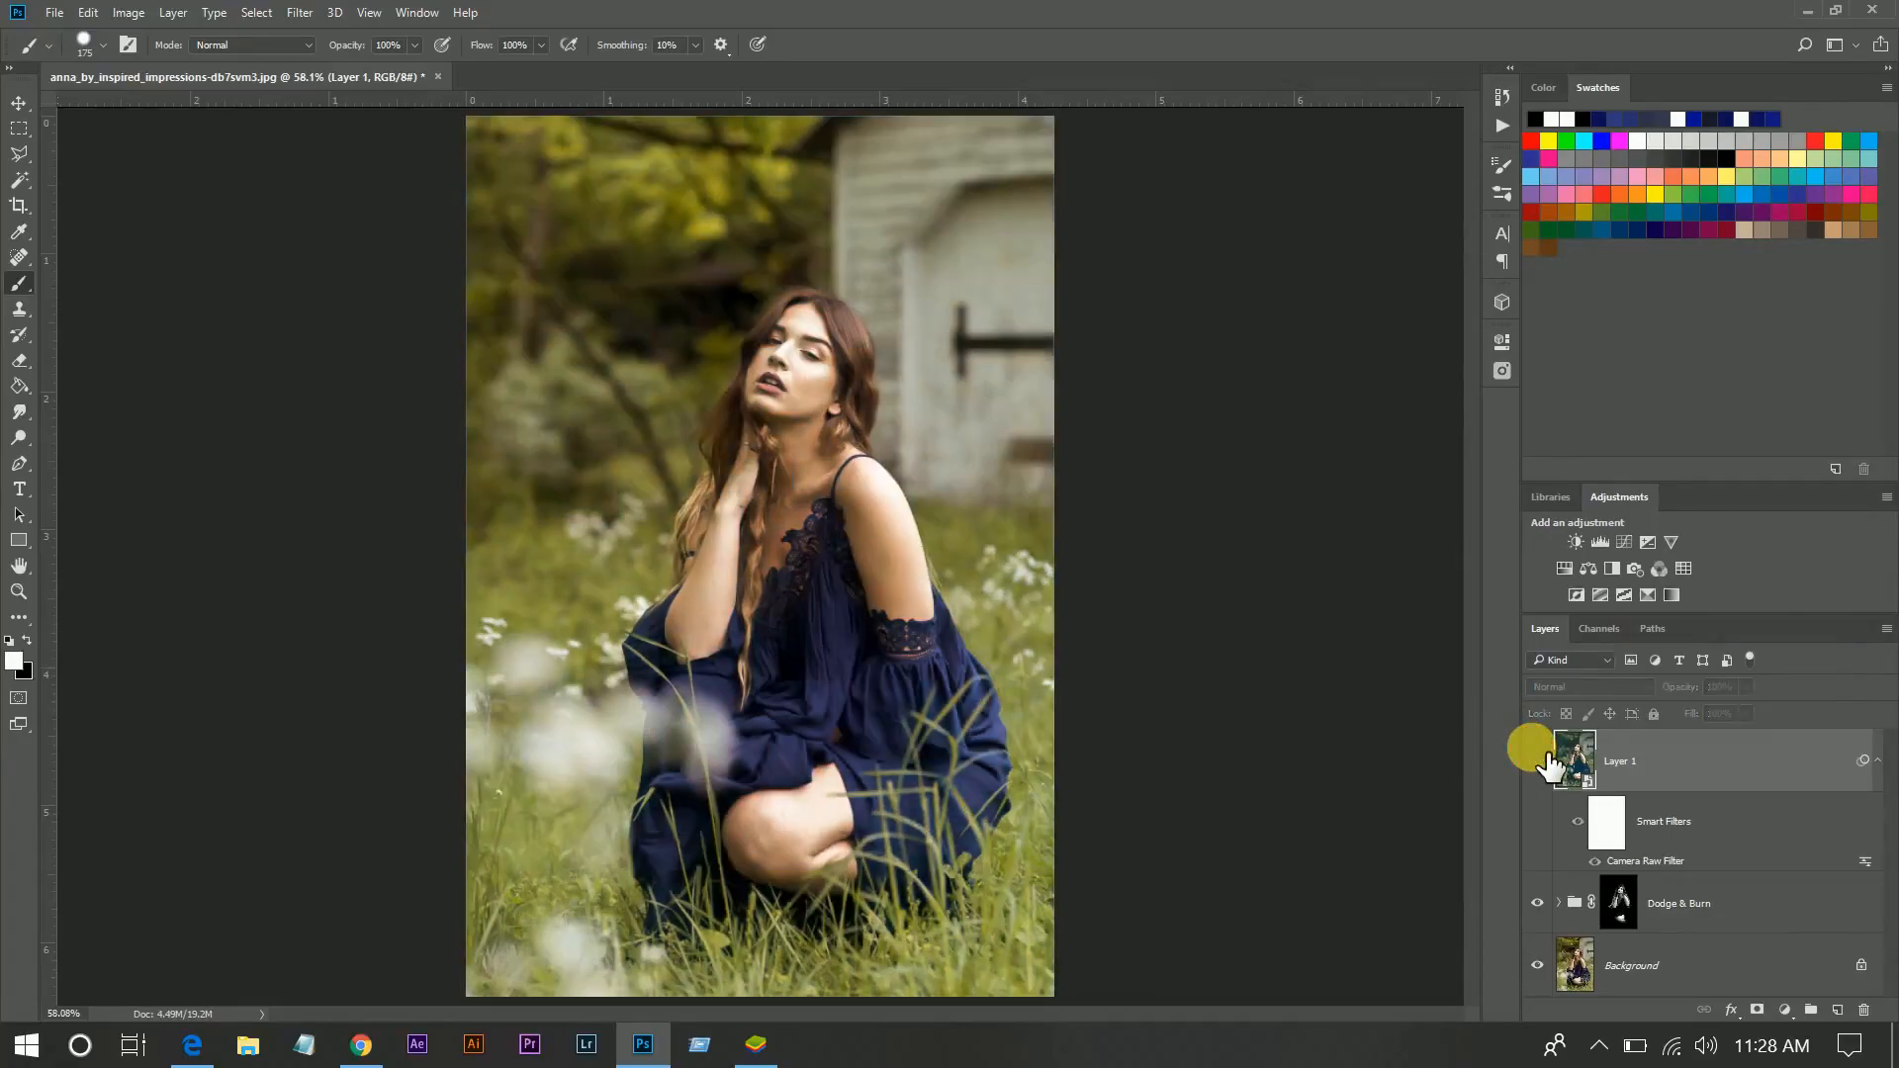
click(1538, 760)
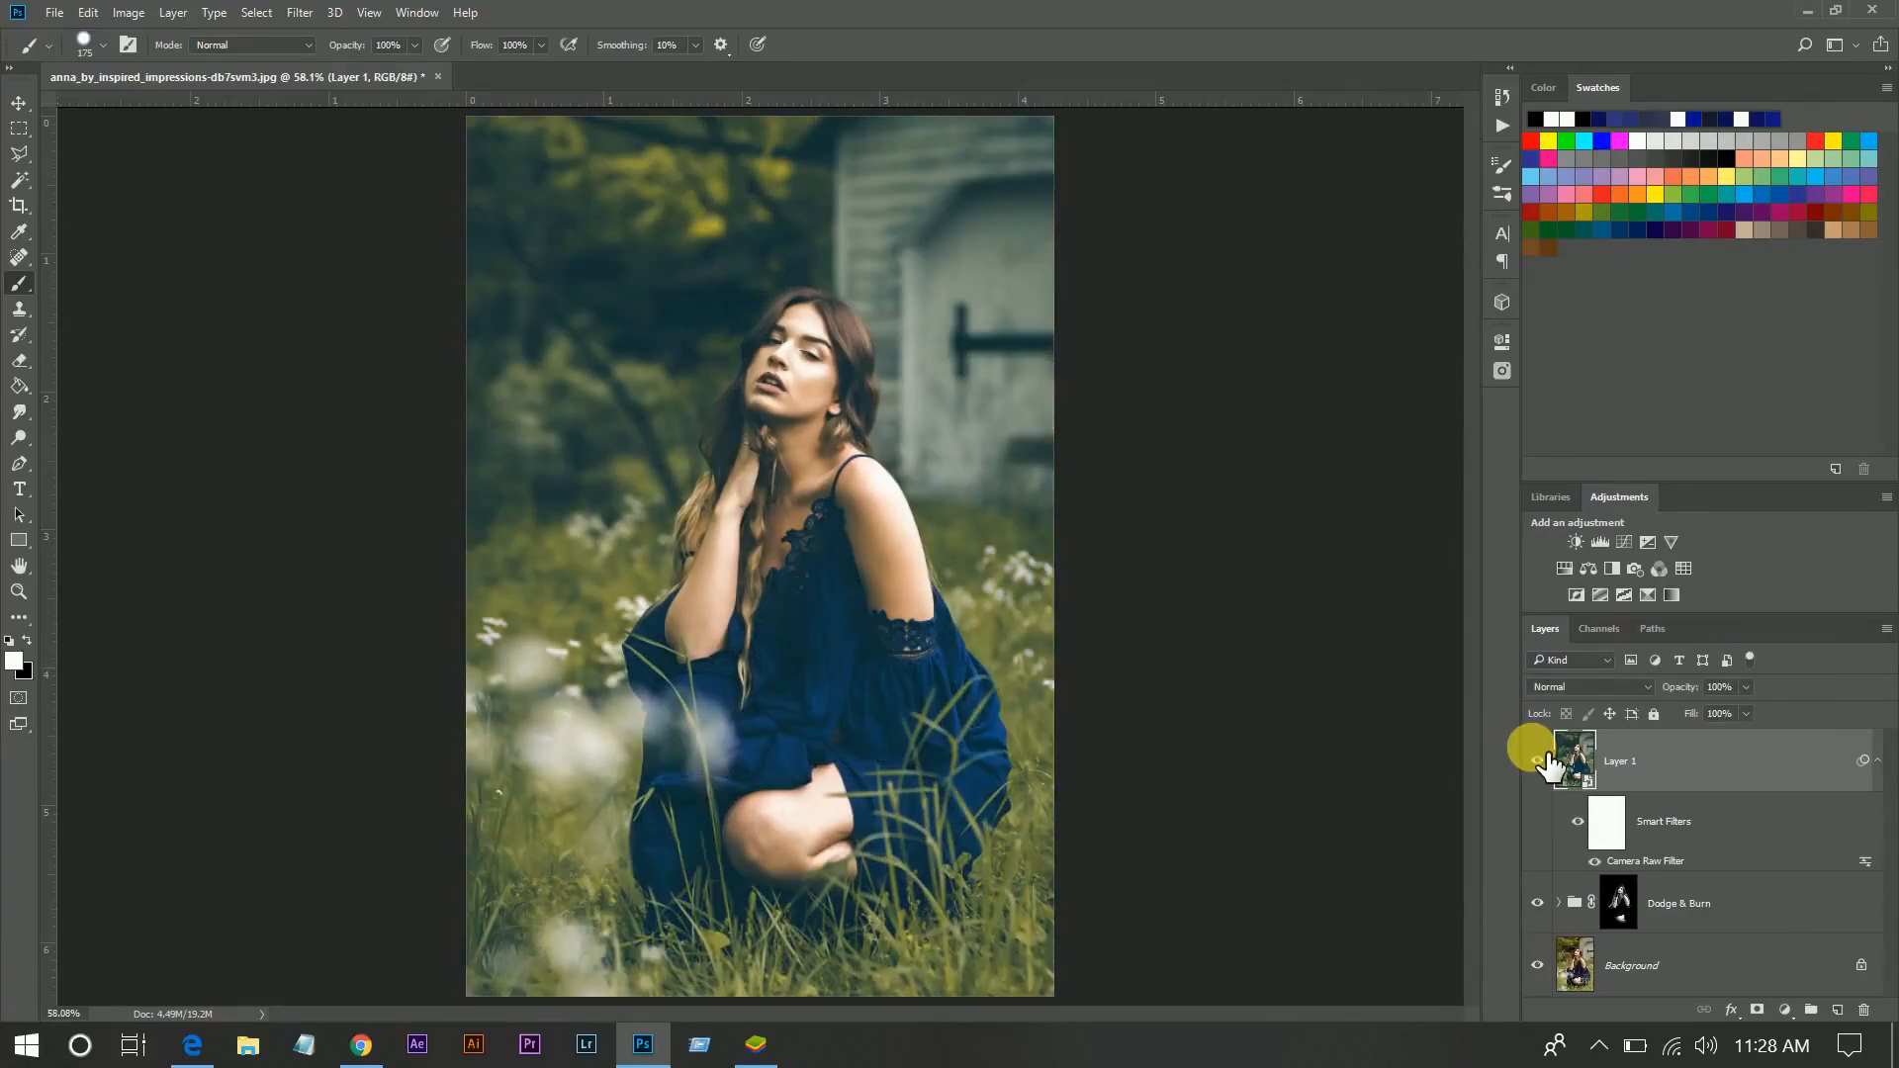
click(1717, 888)
key(ctrl+g)
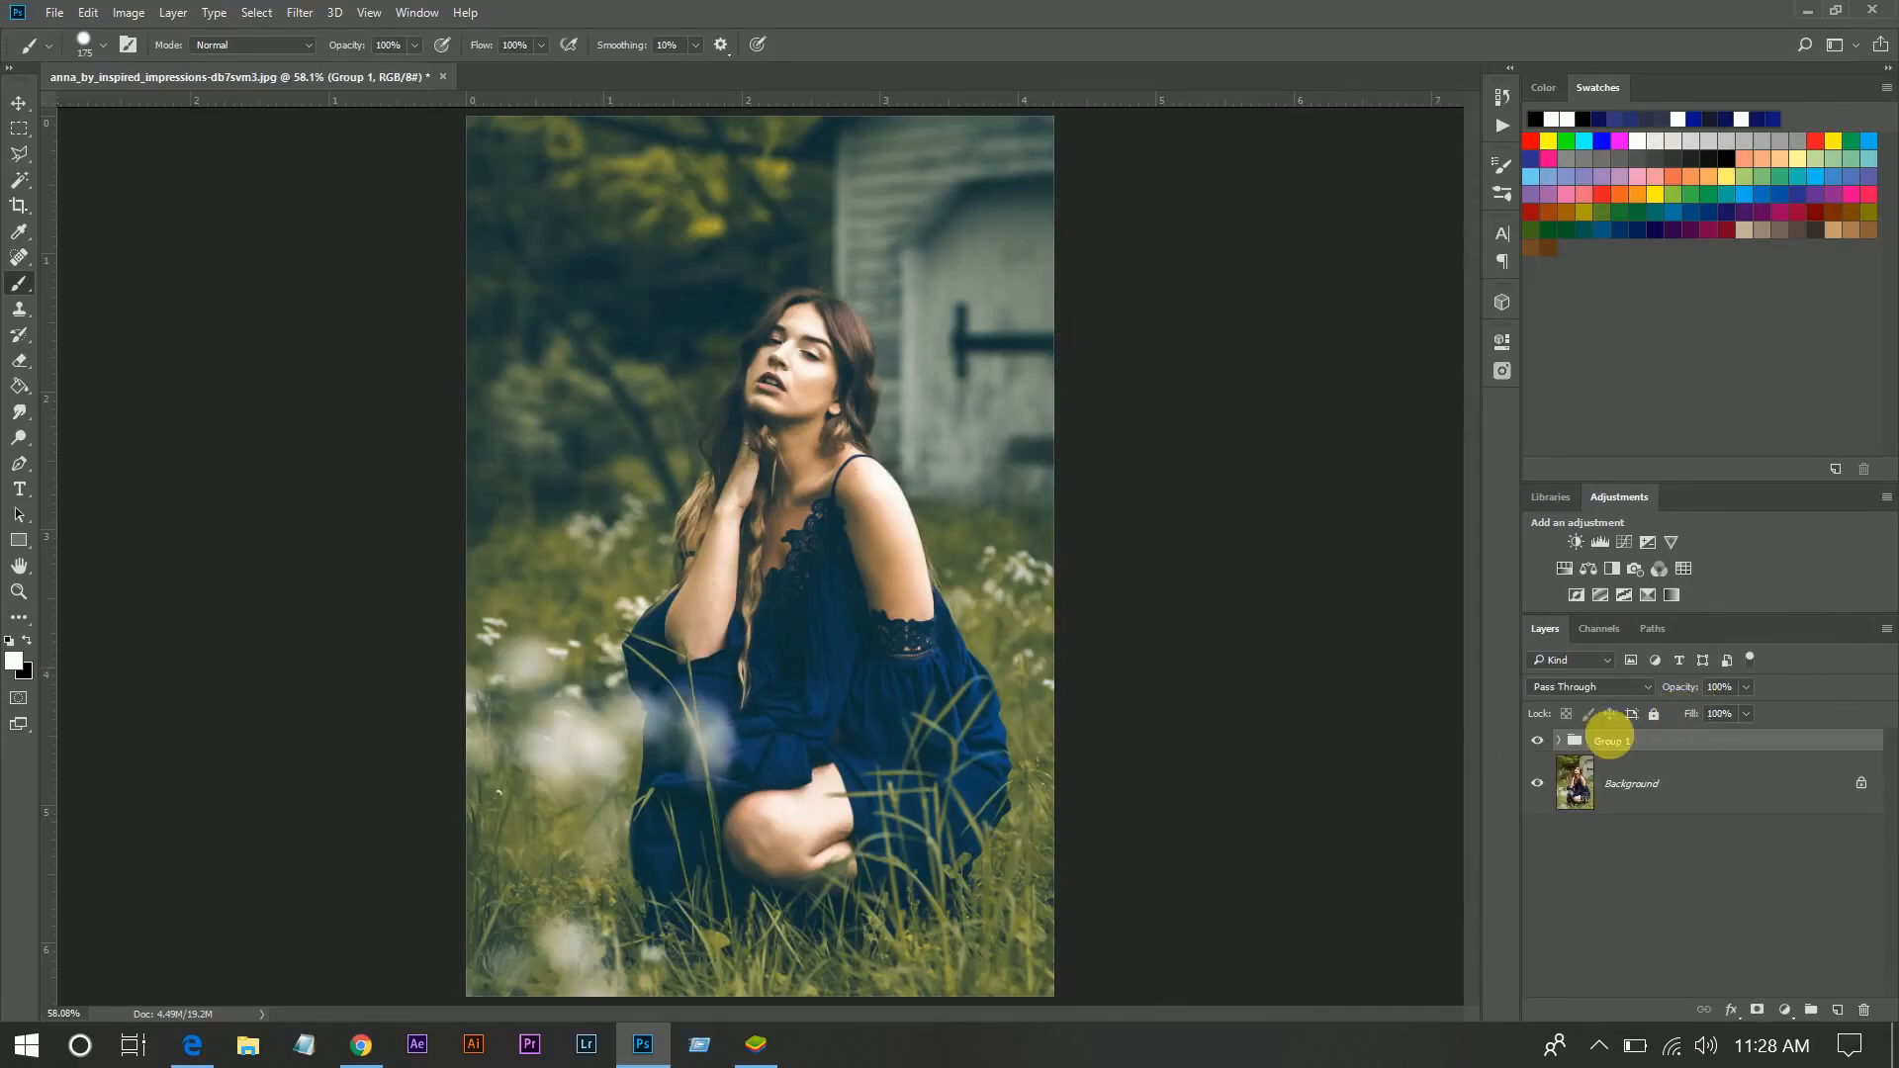
Toggle Group 1's visibility to compare the original photo with the complete edit
click(1539, 743)
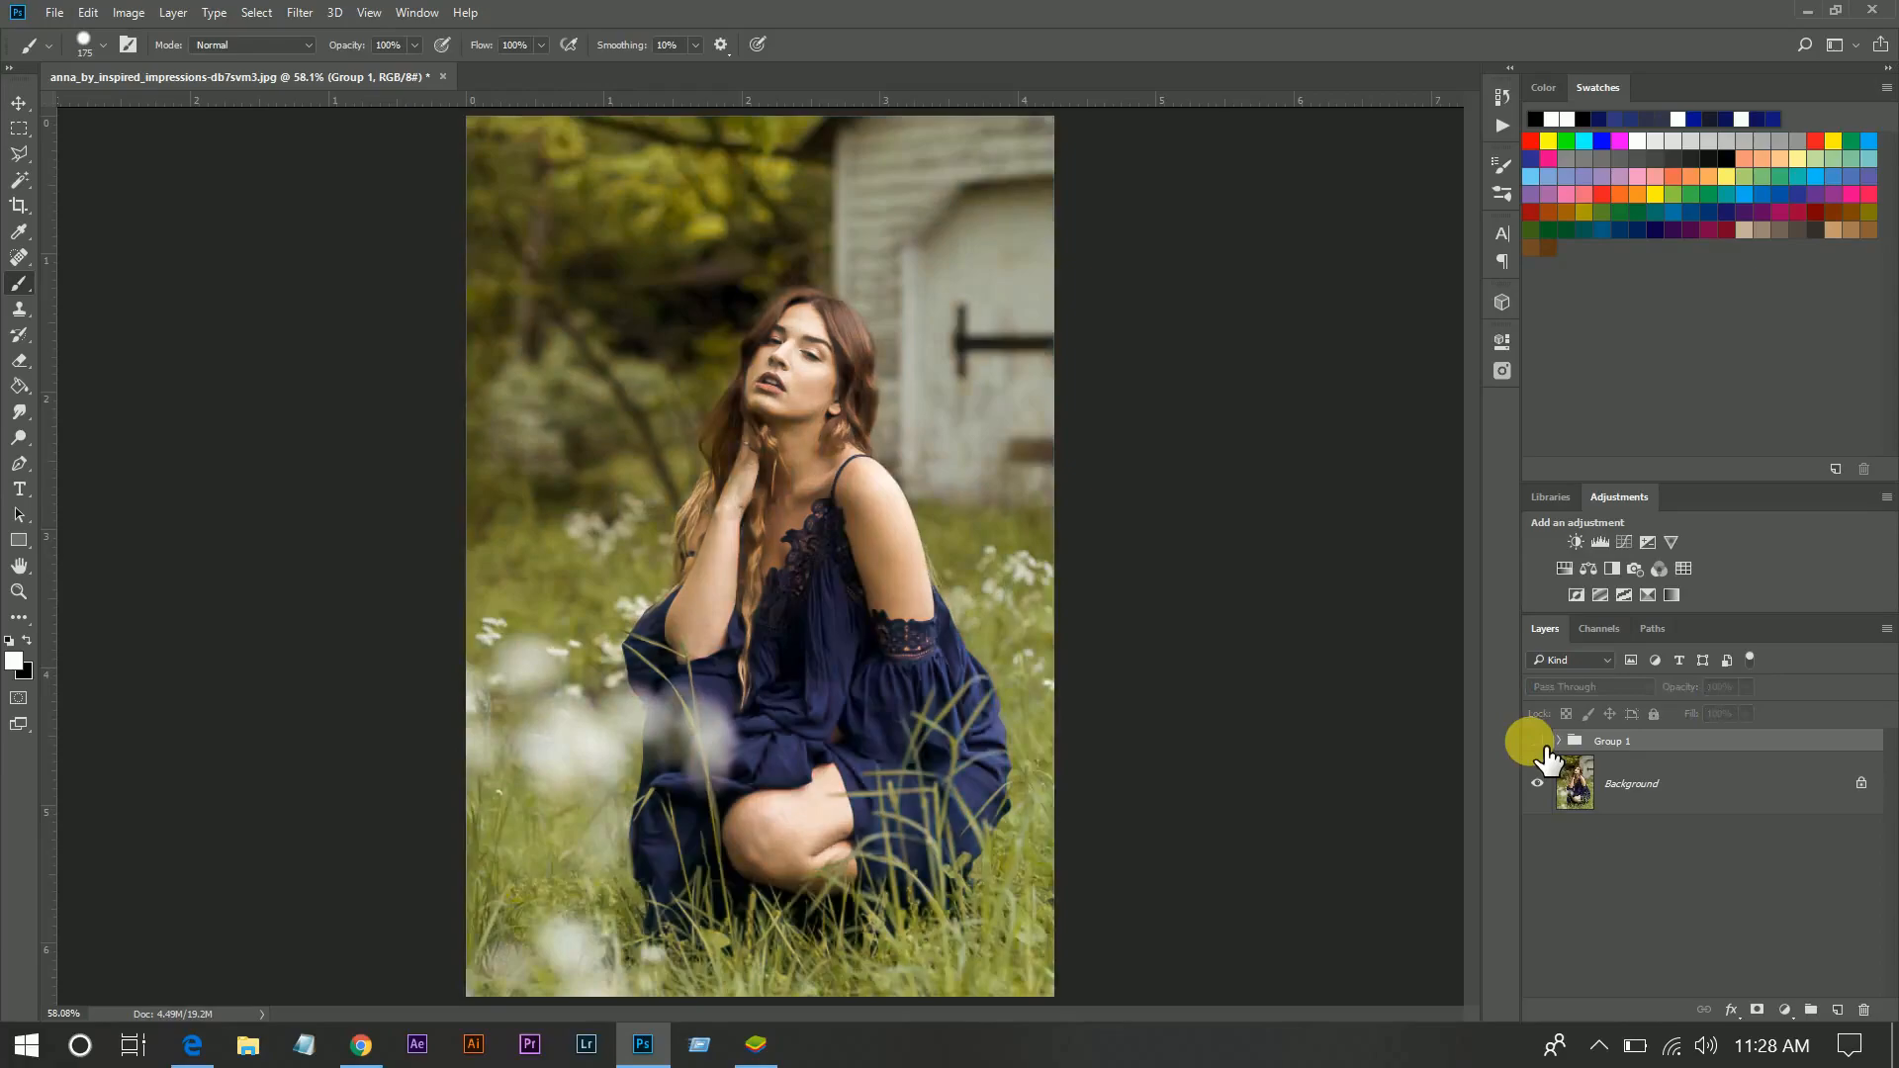
click(1539, 744)
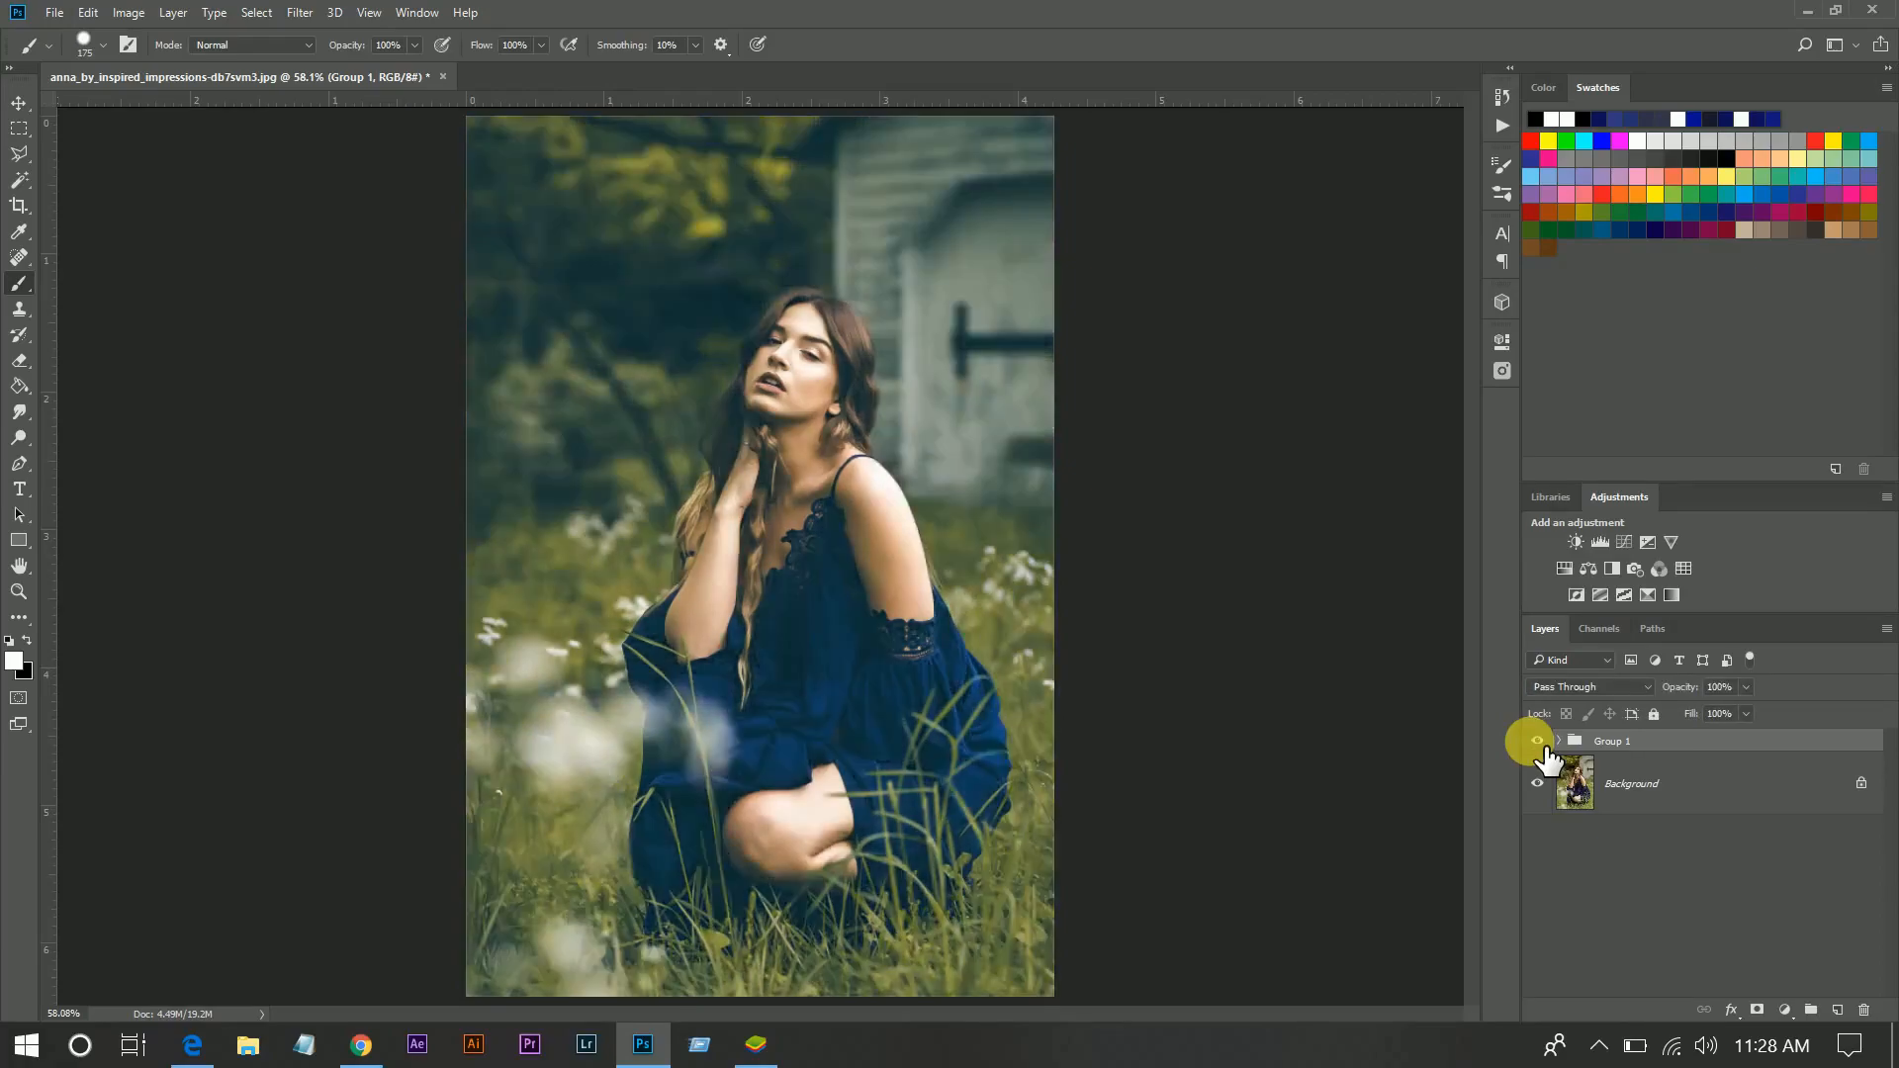
click(1539, 743)
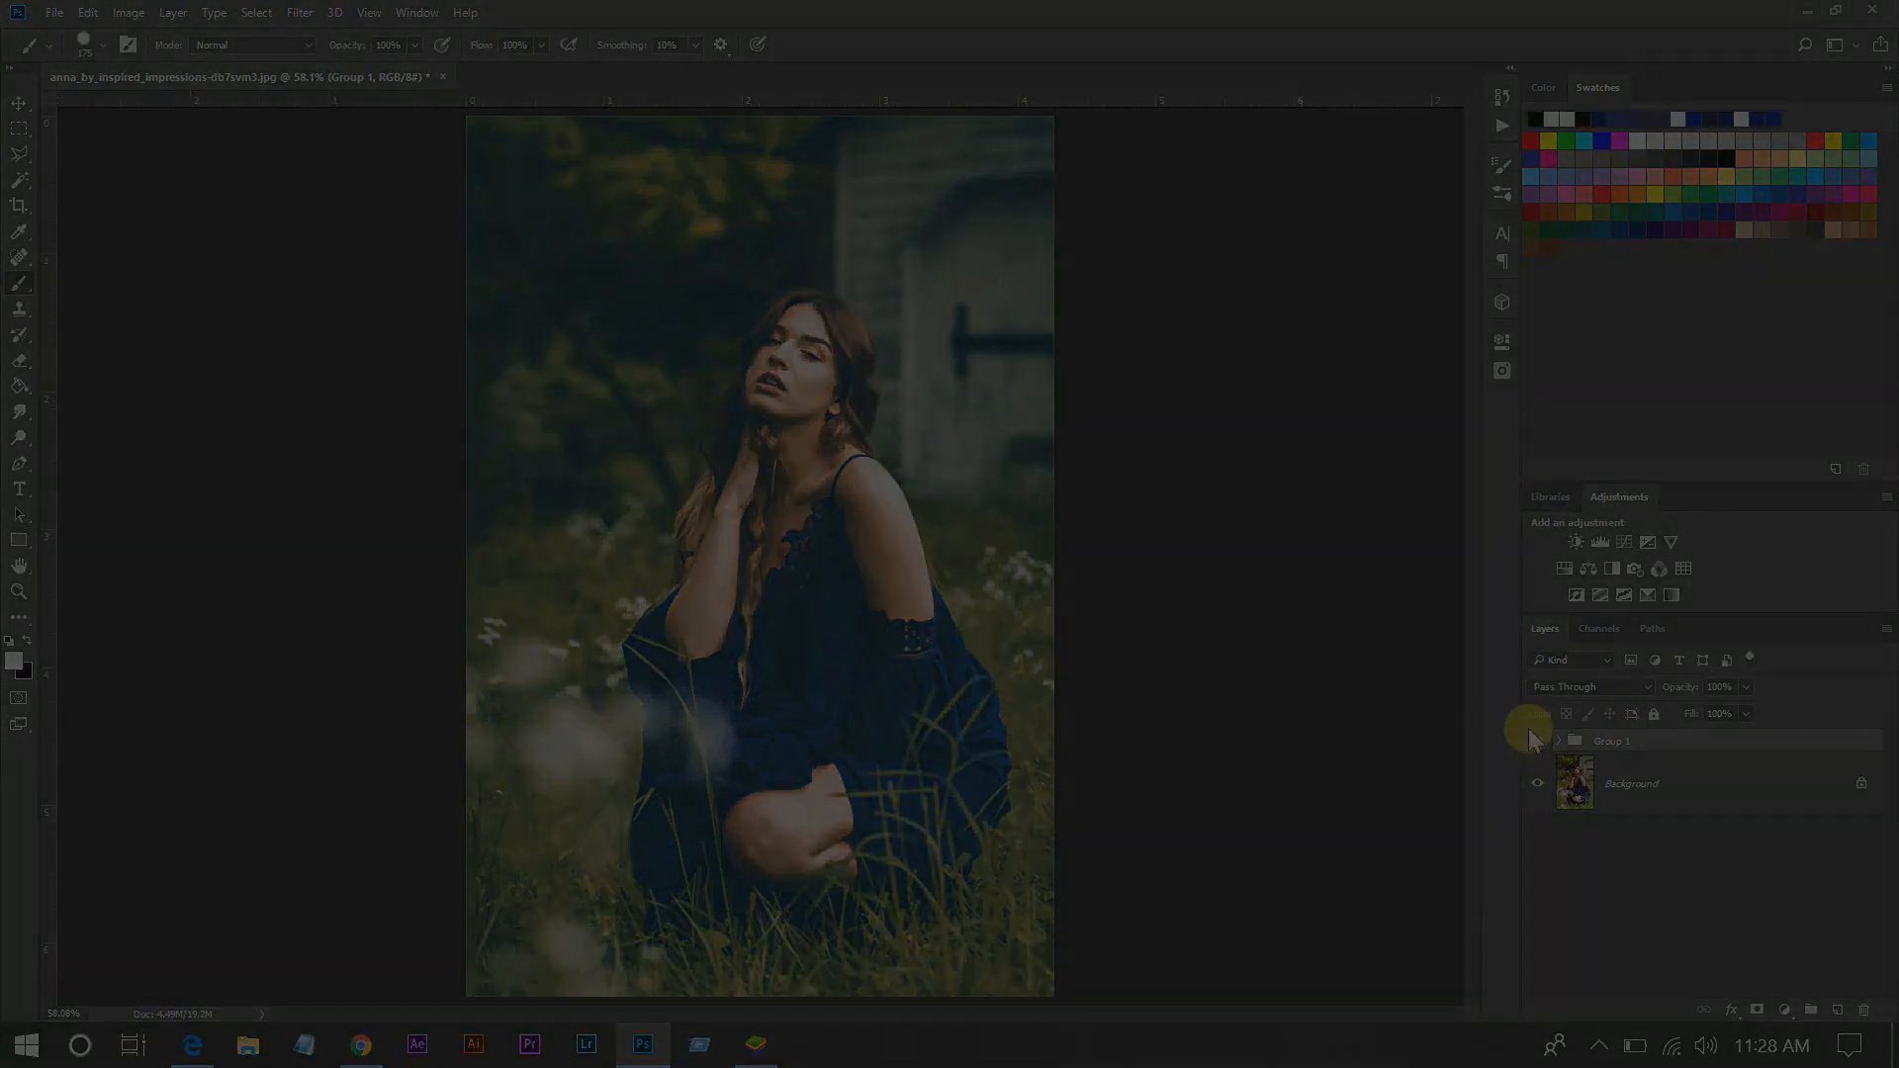